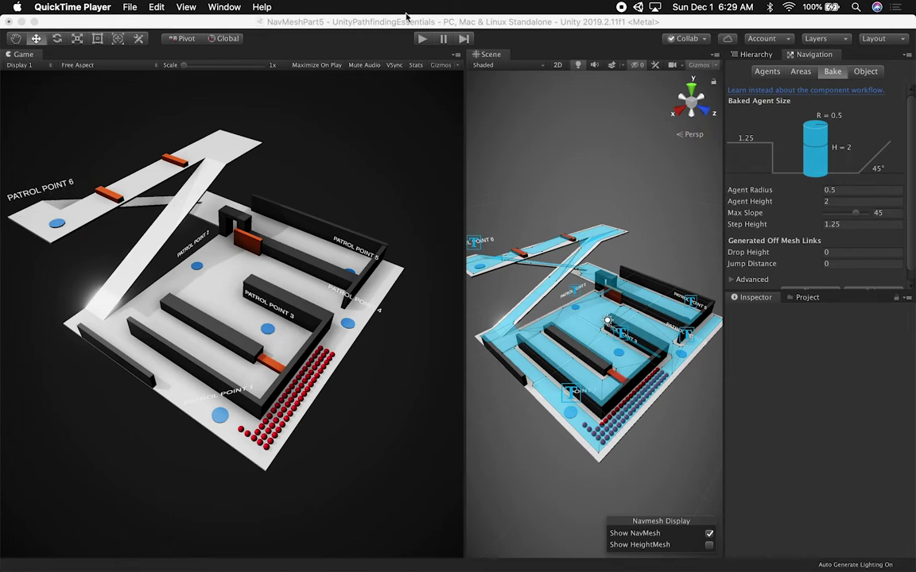
# Step: Play the scene and examine how the patrolling agents behave around the moving orange door near patrol point 2
pyautogui.click(421, 42)
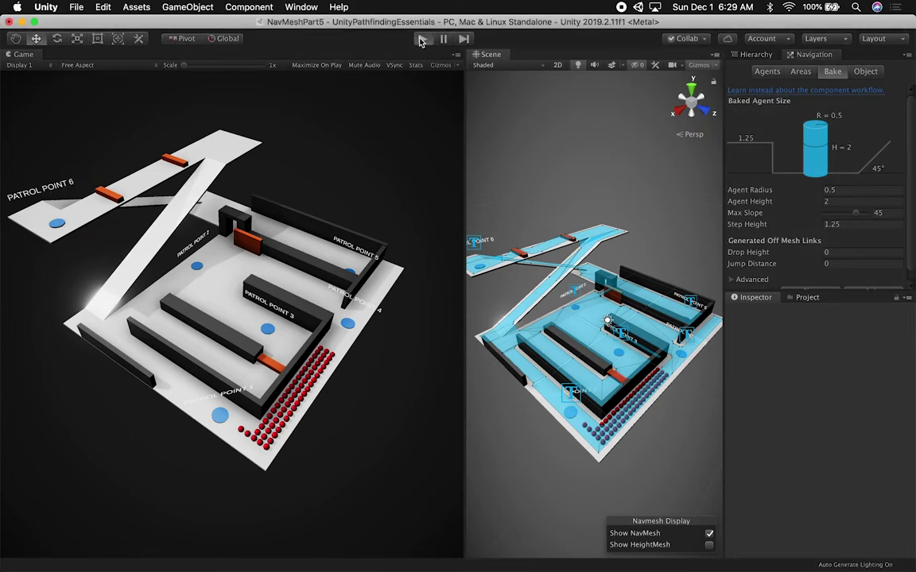
pyautogui.click(421, 40)
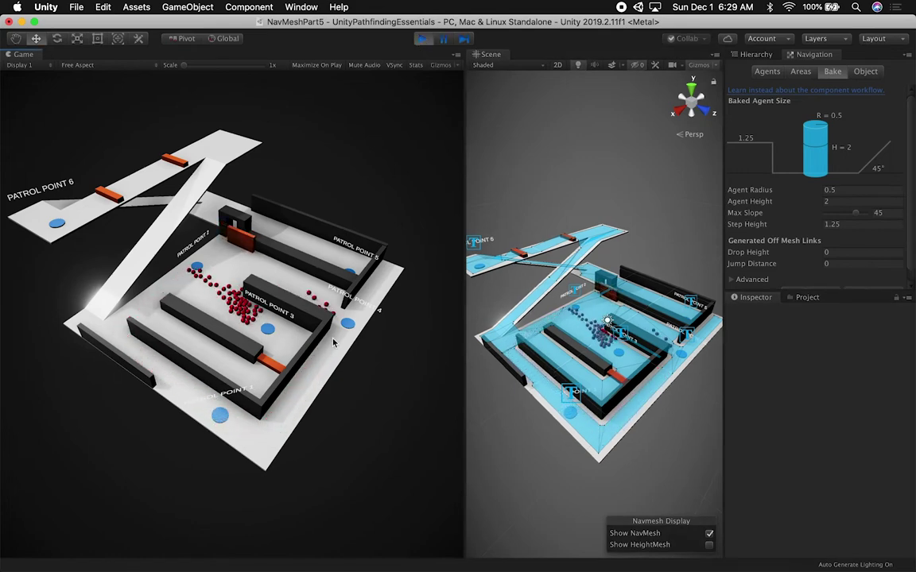
pyautogui.scroll(10, 616, 364)
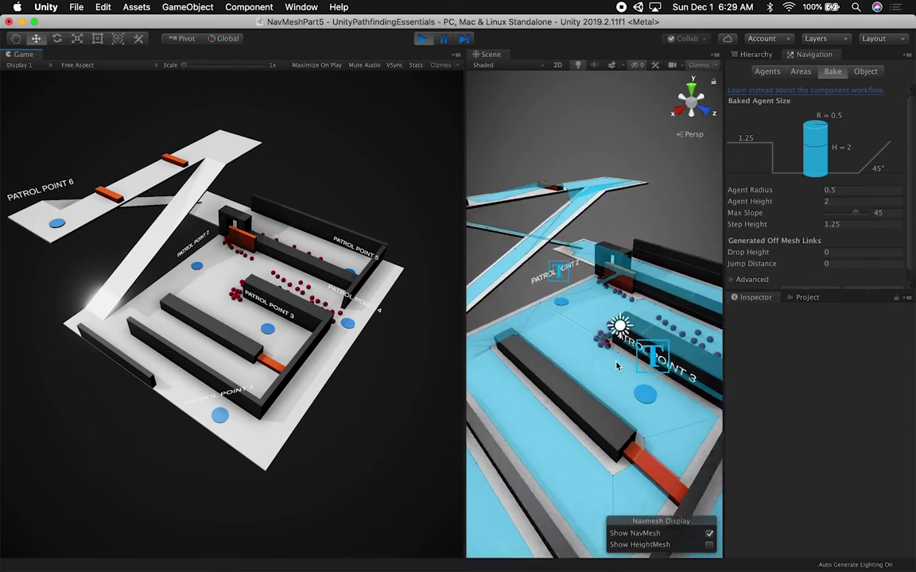
pyautogui.scroll(10, 617, 355)
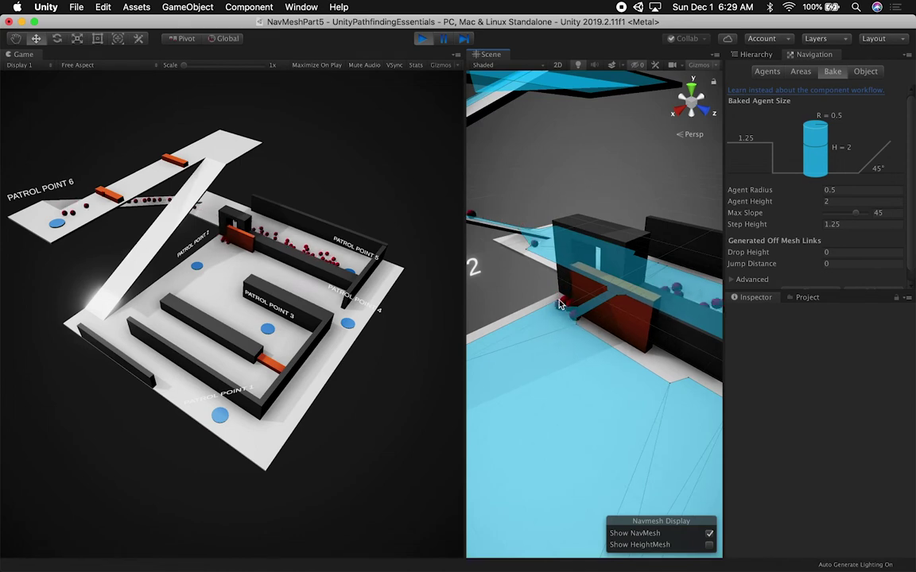
pyautogui.scroll(-5, 600, 328)
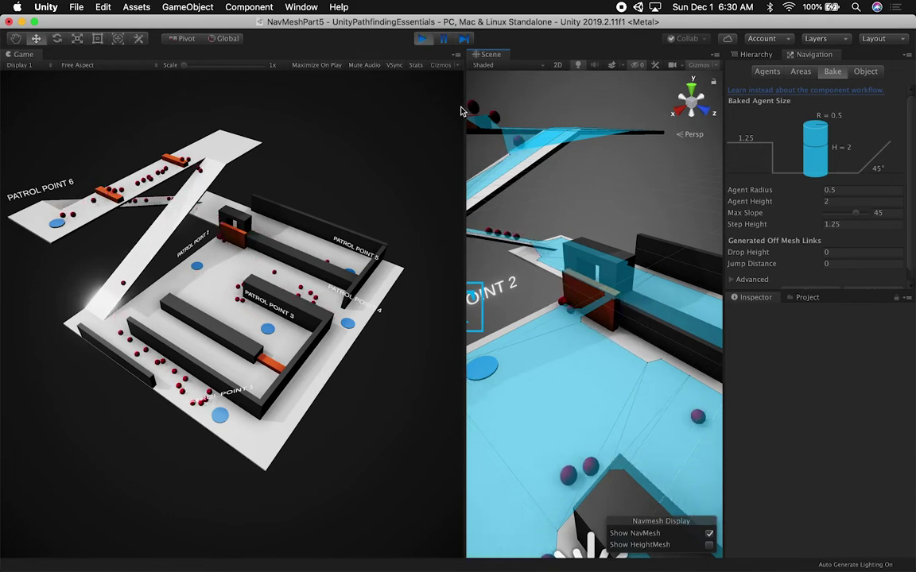
# Step: Widen the scene view, select the moving orange door and bring its Nav Mesh Obstacle settings into view
pyautogui.moveTo(462, 106); pyautogui.dragTo(252, 97)
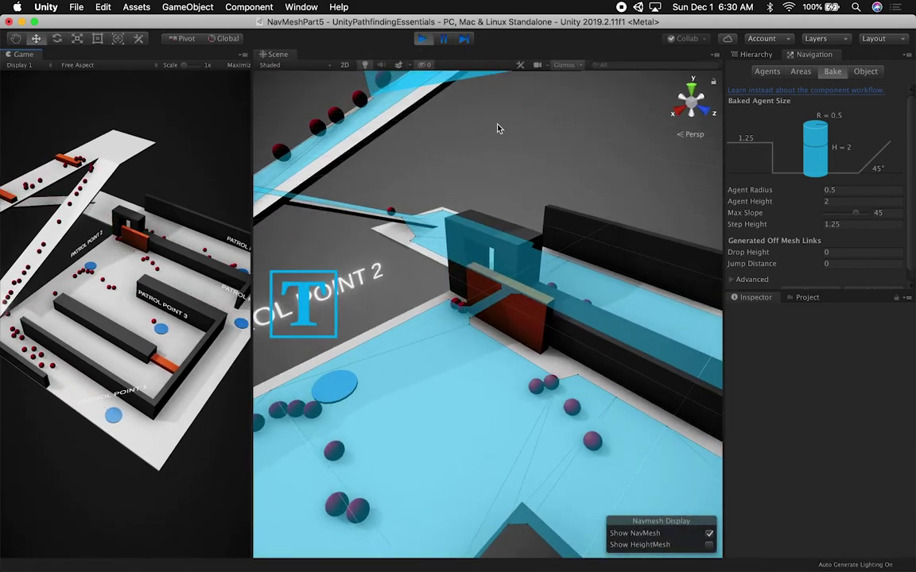
pyautogui.click(516, 321)
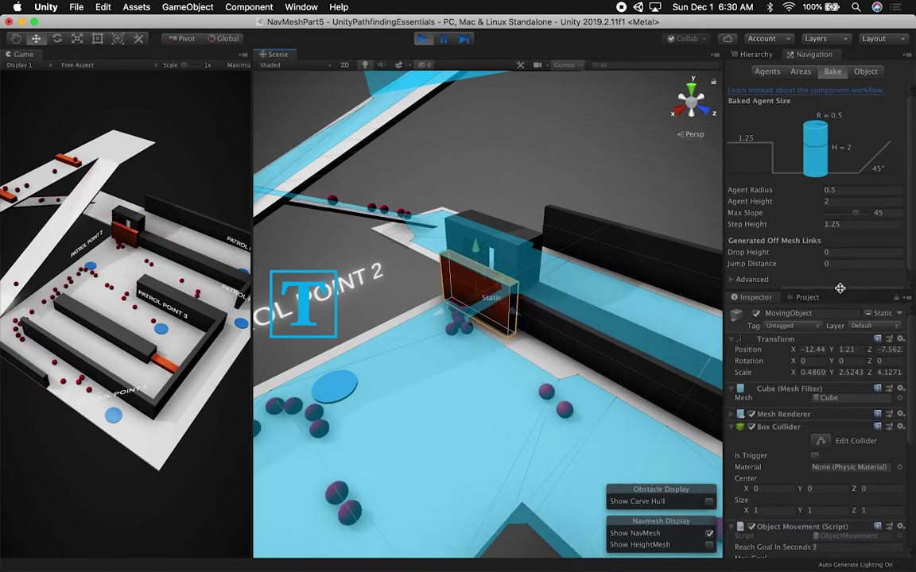
pyautogui.moveTo(839, 288); pyautogui.dragTo(840, 274)
pyautogui.scroll(-5, 805, 420)
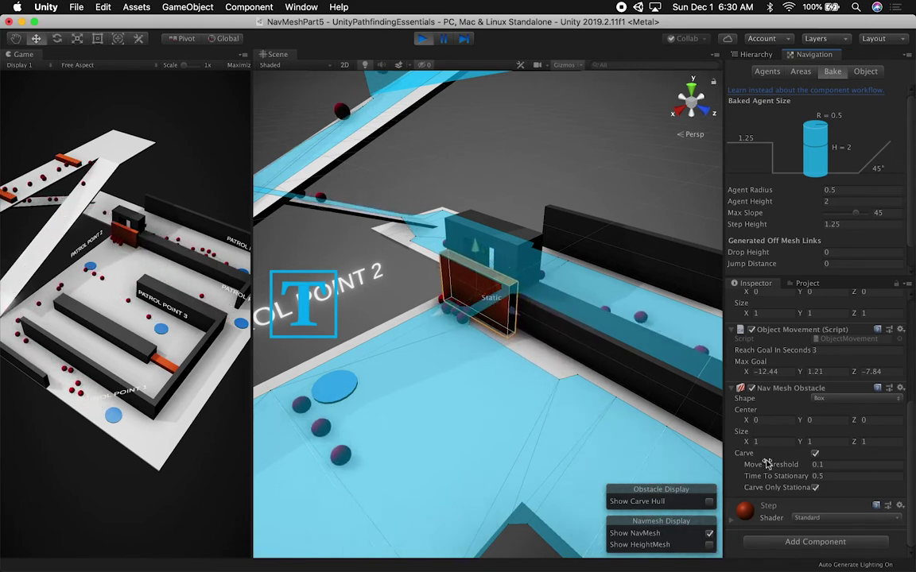
# Step: Try turning off Carve Only Stationary and setting Reach Goal In Seconds to 7 on the door while the scene is playing
pyautogui.click(814, 453)
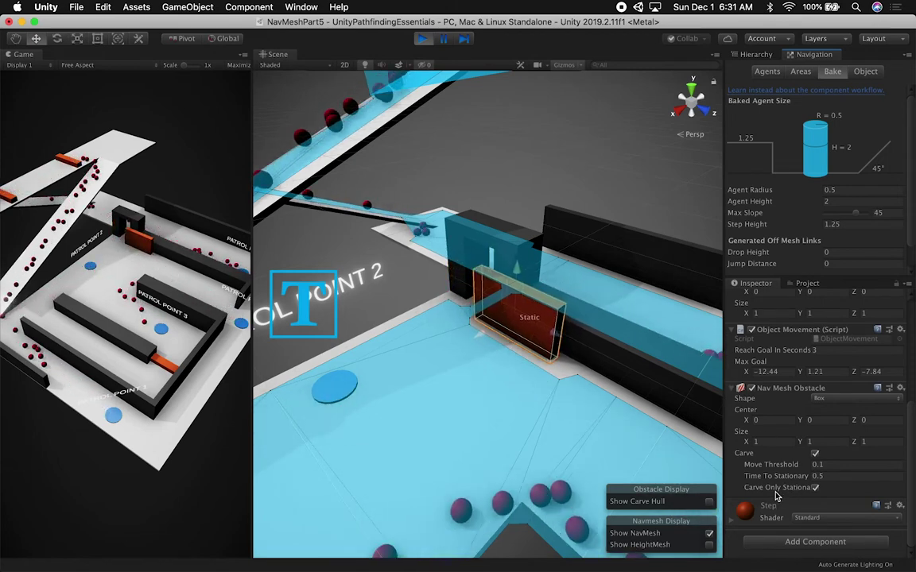
pyautogui.click(815, 487)
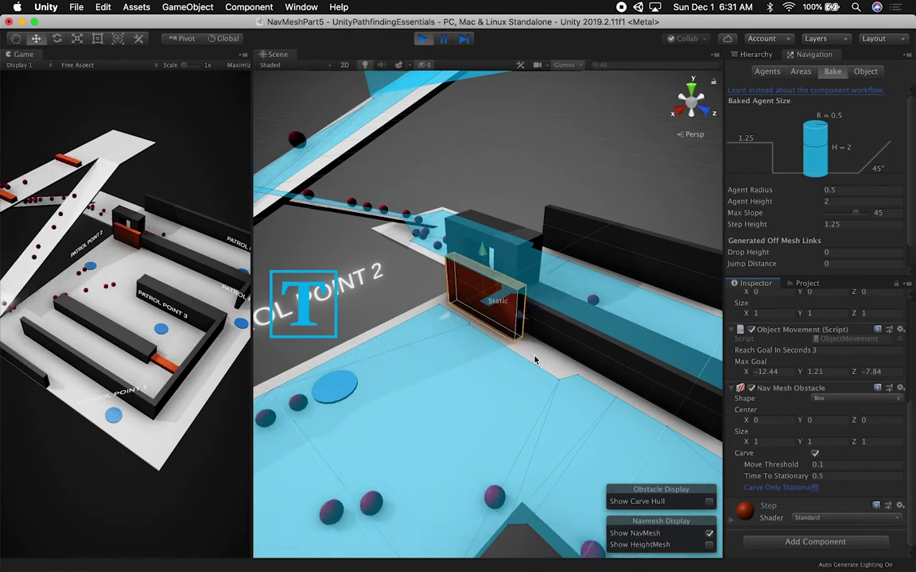
pyautogui.scroll(-2, 569, 442)
pyautogui.scroll(-3, 569, 441)
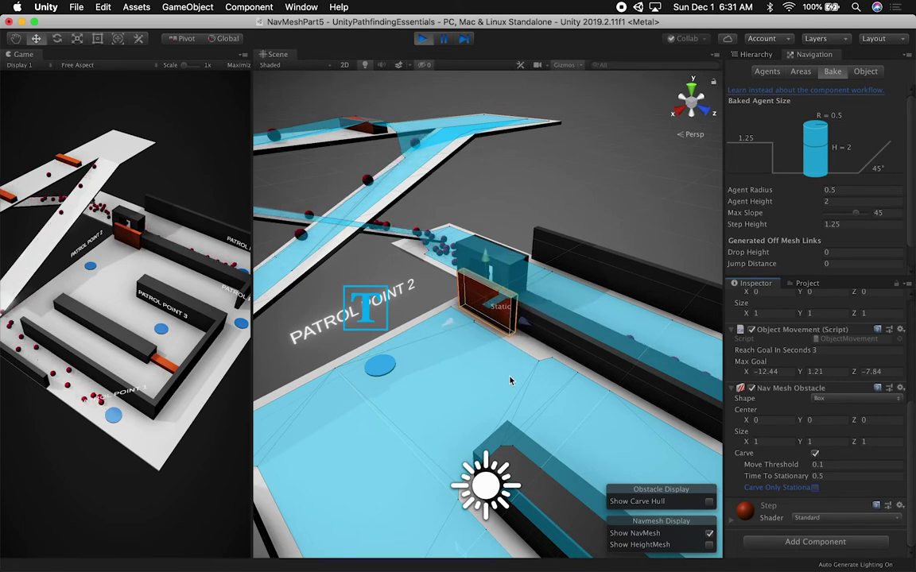
pyautogui.scroll(-3, 510, 381)
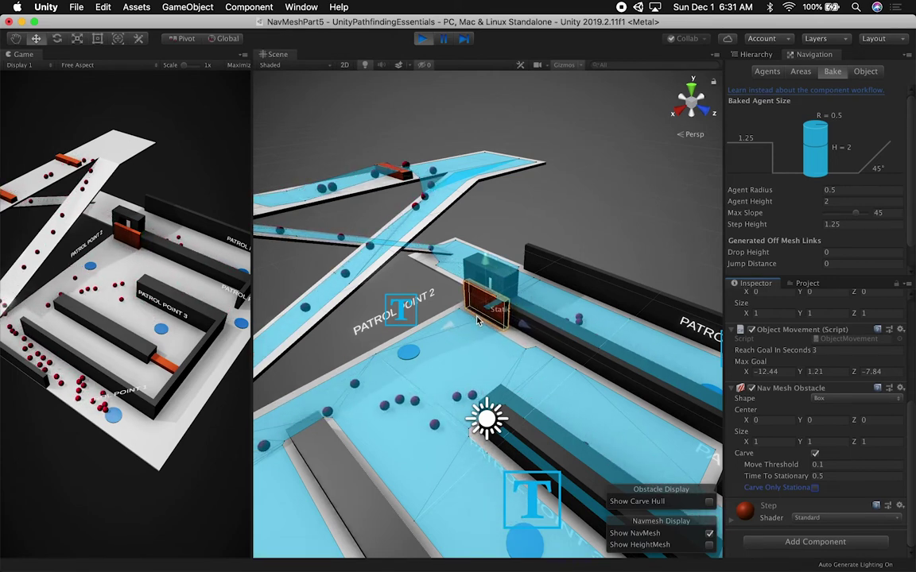
pyautogui.moveTo(491, 321); pyautogui.dragTo(491, 300)
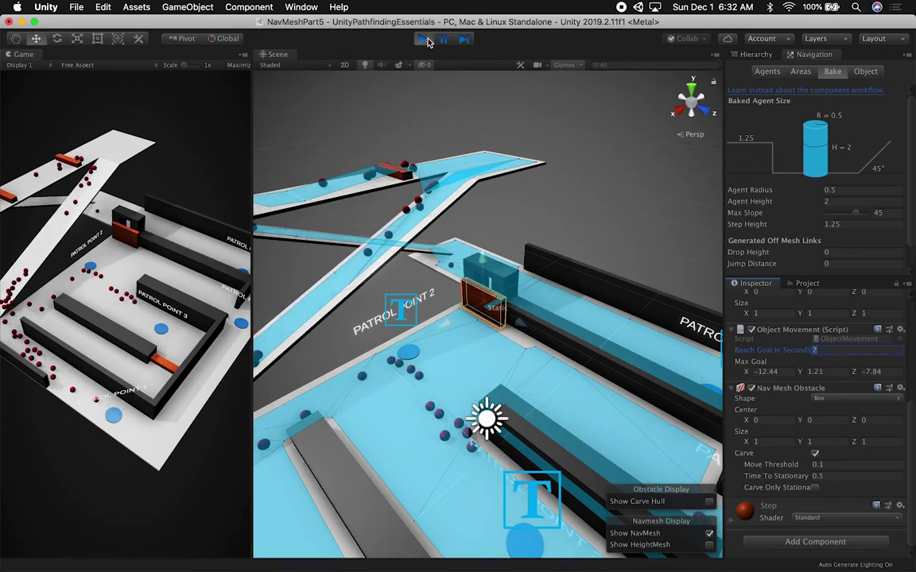
# Step: Stop playback, set the door's Reach Goal In Seconds to 10 and turn off Carve Only Stationary on its Nav Mesh Obstacle
pyautogui.press('super+p')
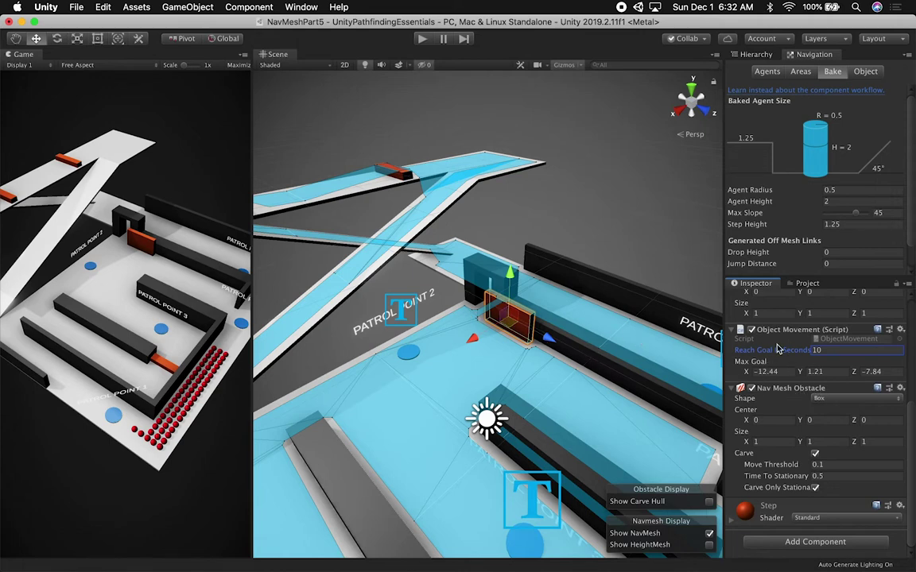
pyautogui.scroll(3, 512, 256)
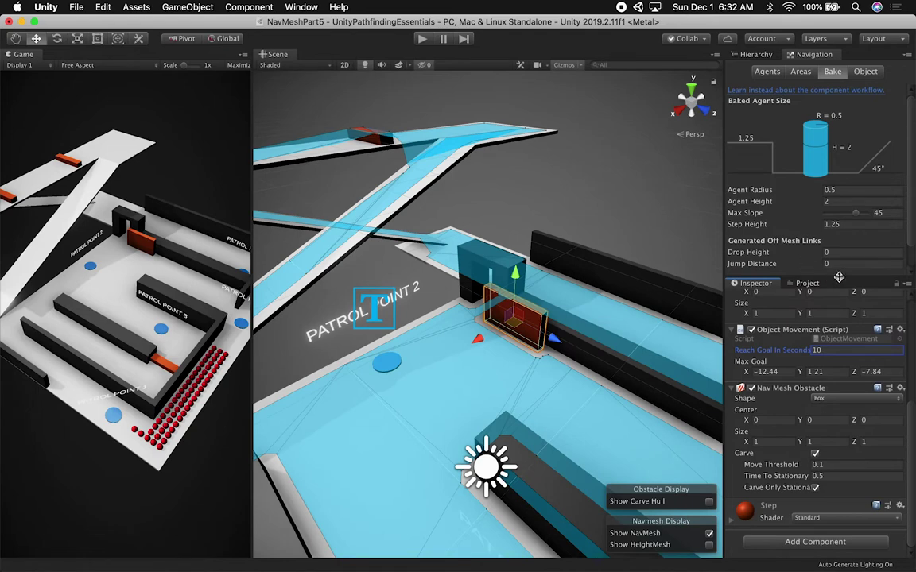
pyautogui.click(756, 54)
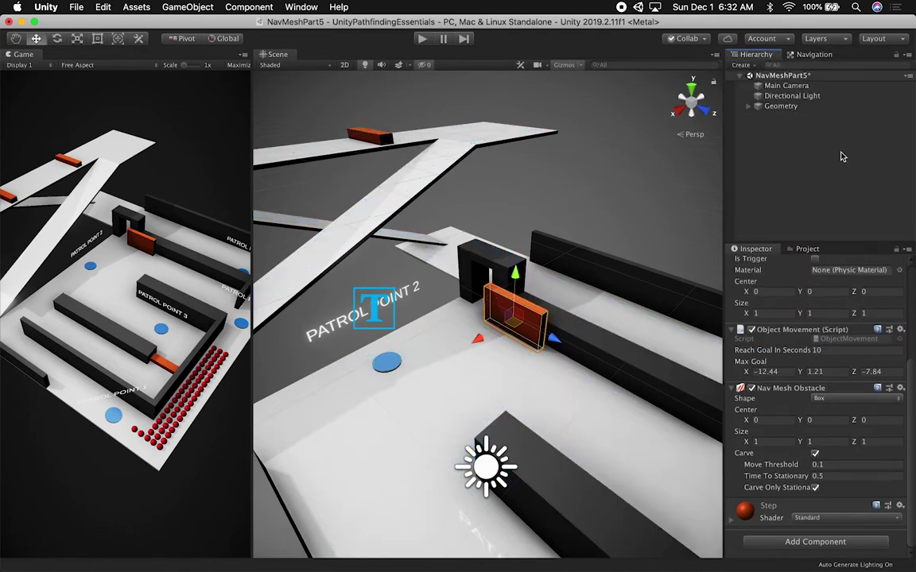
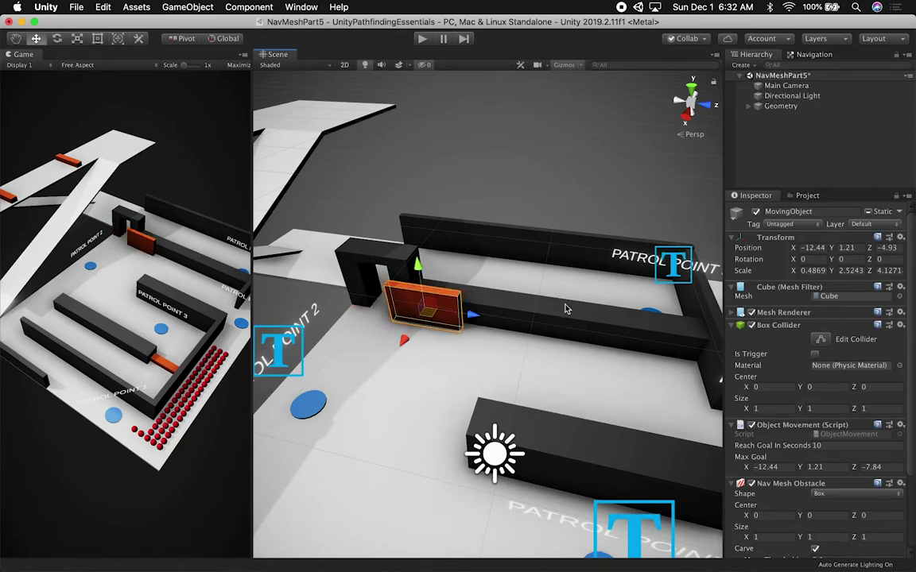
pyautogui.moveTo(473, 317); pyautogui.dragTo(494, 315)
pyautogui.scroll(-3, 824, 451)
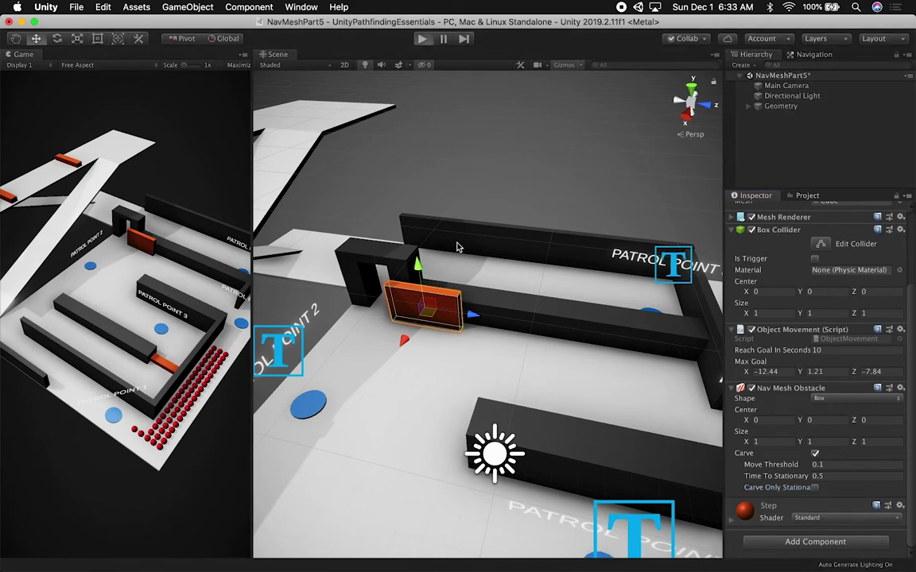
# Step: Play the scene and examine how the agents route around the slower moving door, ending the test run
pyautogui.scroll(-5, 477, 317)
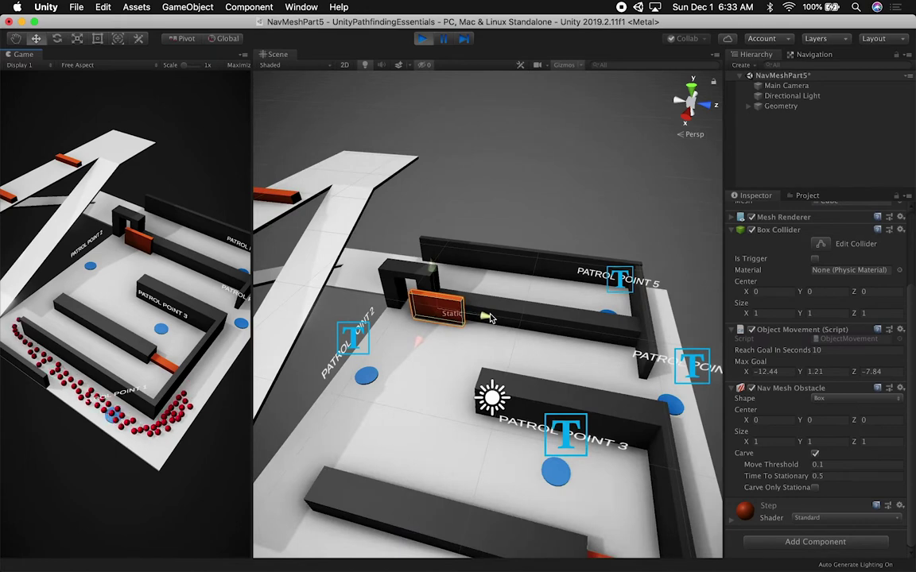
pyautogui.scroll(-2, 490, 318)
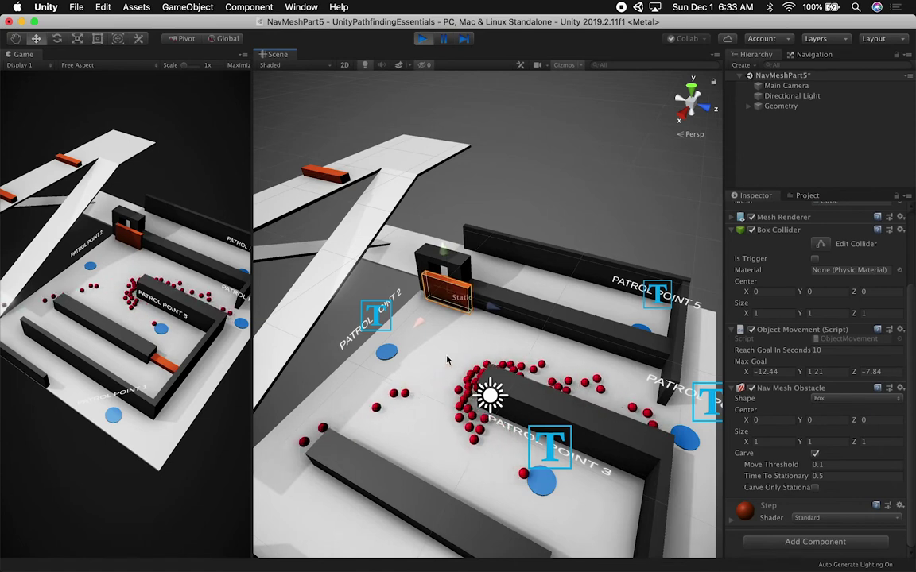
pyautogui.scroll(-3, 448, 360)
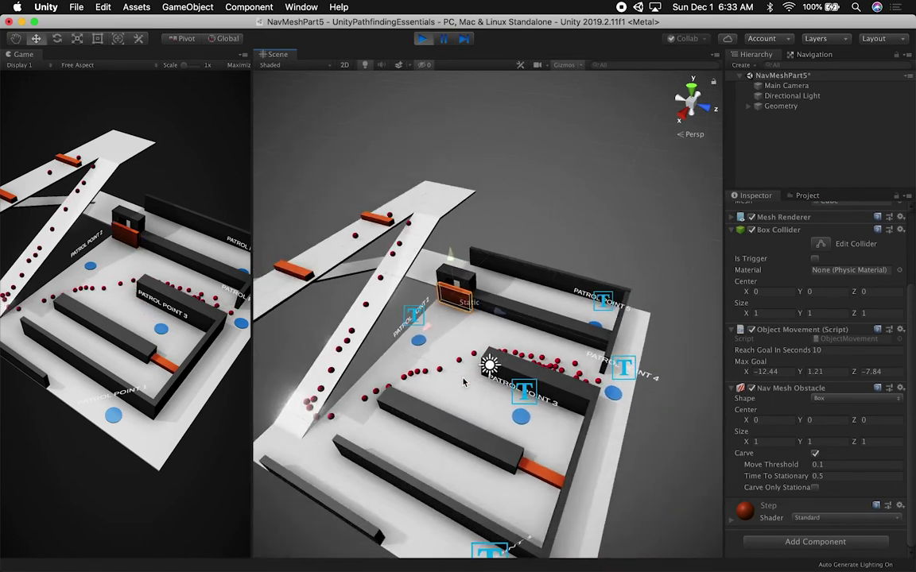
pyautogui.scroll(-3, 273, 325)
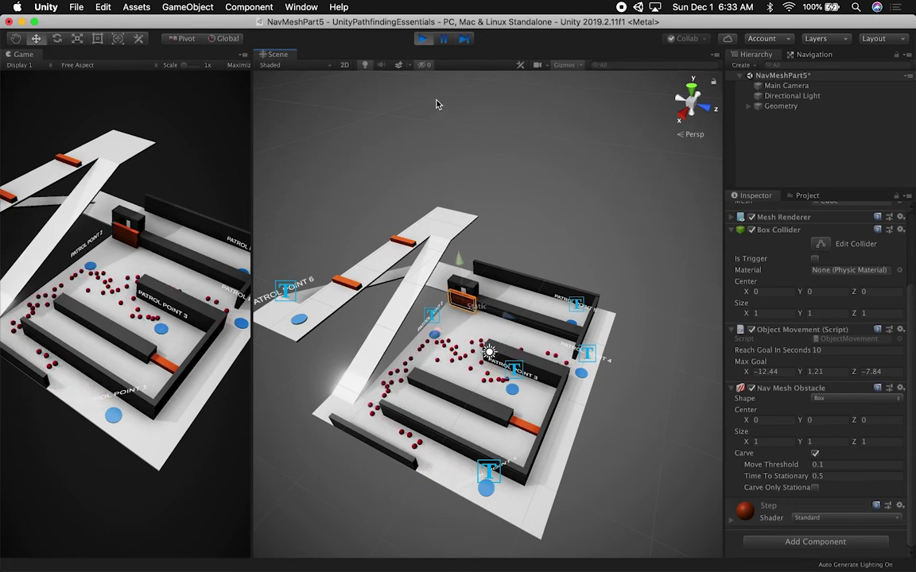
pyautogui.click(424, 39)
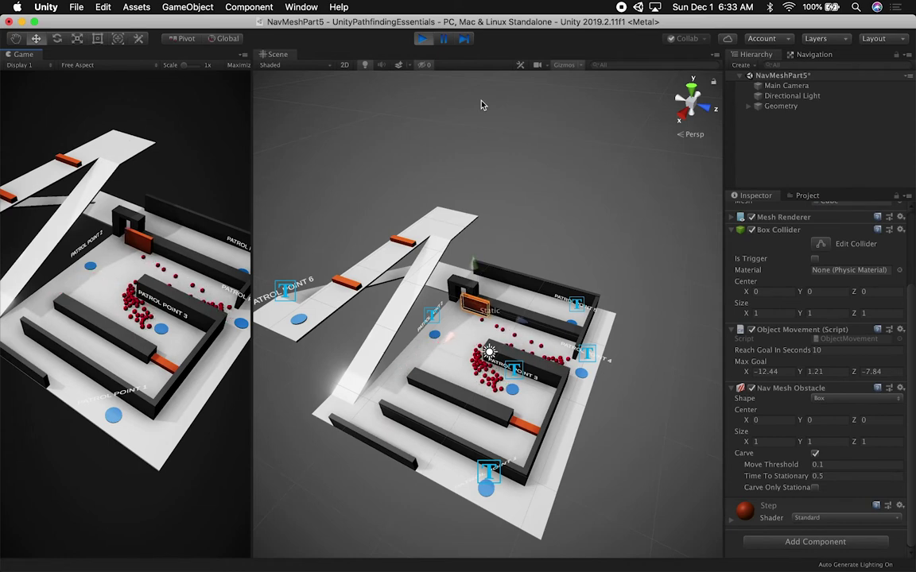
# Step: Stop playback and move the orange door's starting position further along the wall, away from the gate opening
pyautogui.scroll(5, 527, 128)
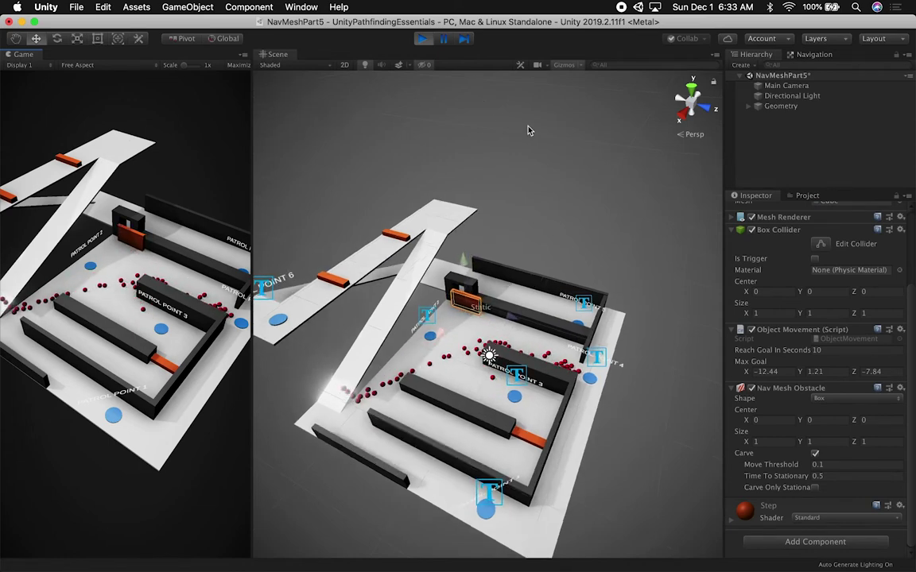
pyautogui.click(428, 38)
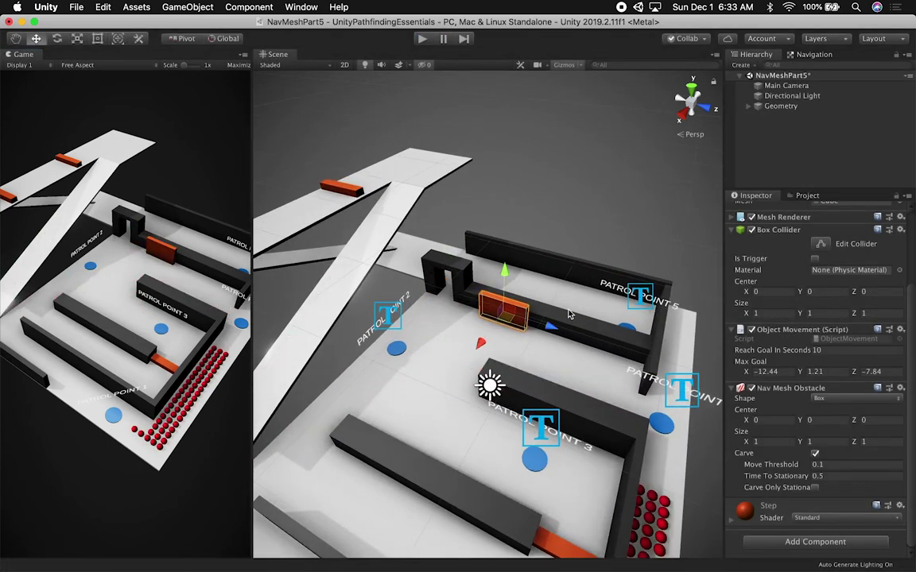
pyautogui.moveTo(554, 331); pyautogui.dragTo(581, 333)
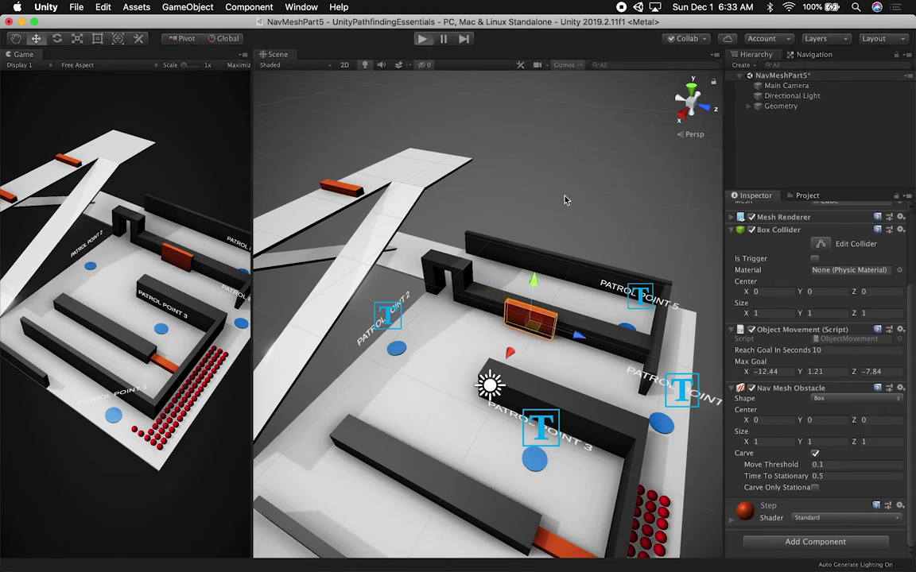
# Step: Test the agents' routing in play mode with the repositioned door and save the scene
pyautogui.press('super+p')
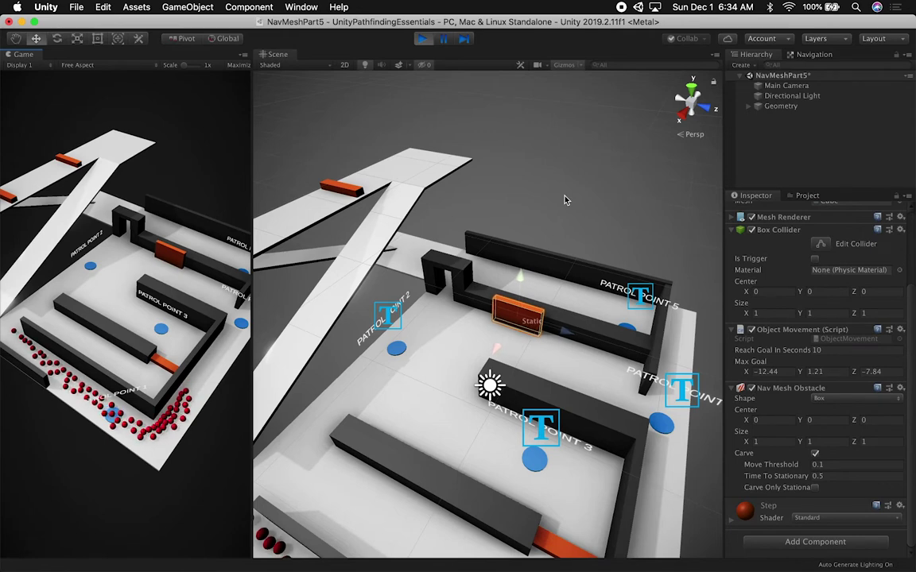
pyautogui.scroll(-2, 564, 200)
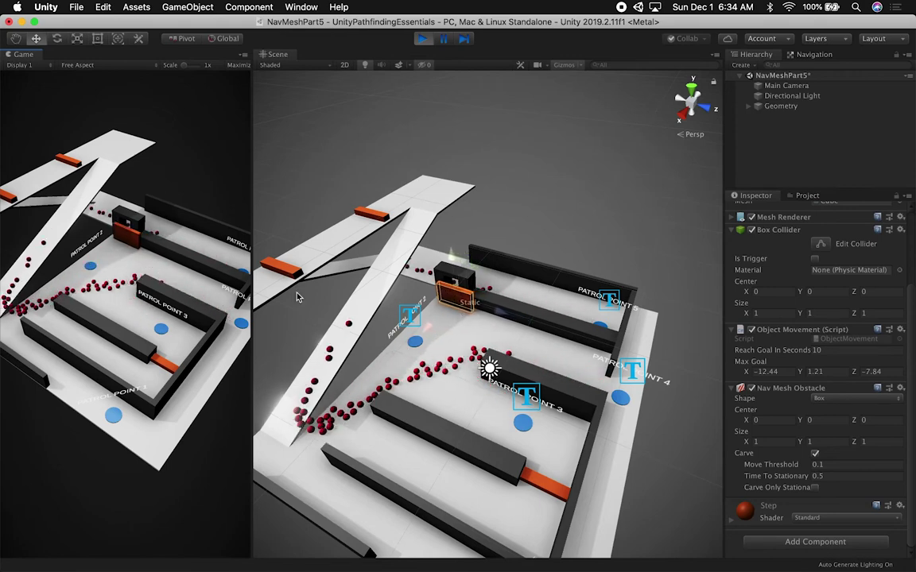
pyautogui.scroll(-3, 530, 384)
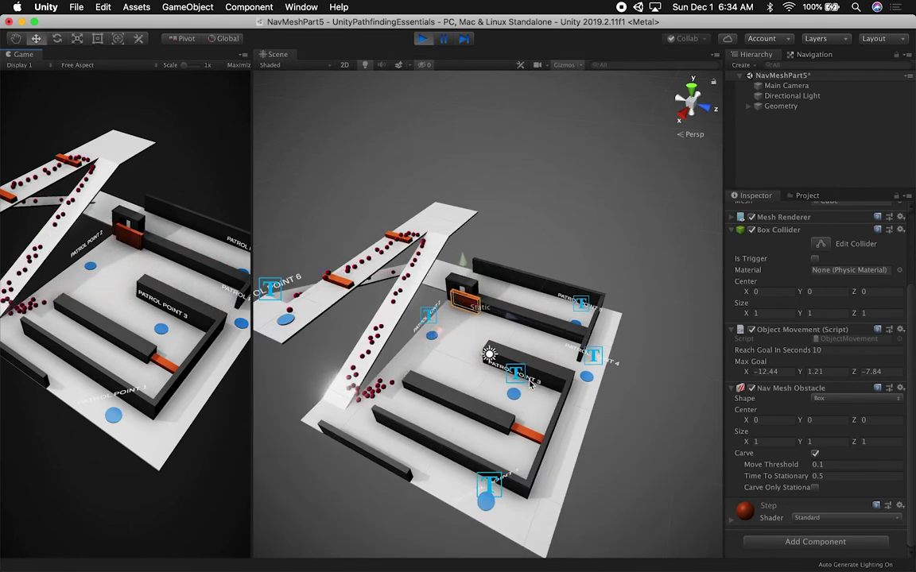
pyautogui.press('super+p')
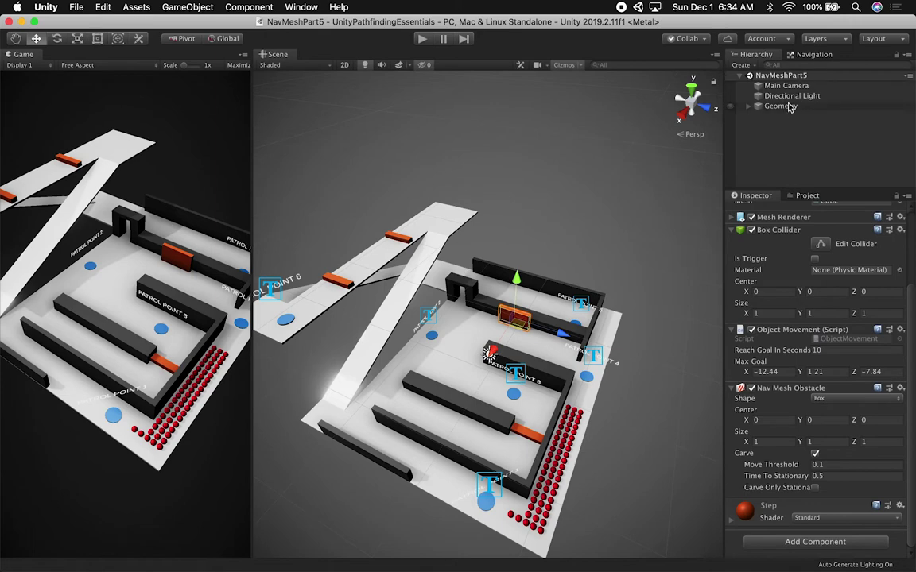
# Step: Select all the Player agents under Geometry and set their Nav Mesh Agent Speed to 30
pyautogui.click(747, 107)
pyautogui.click(779, 116)
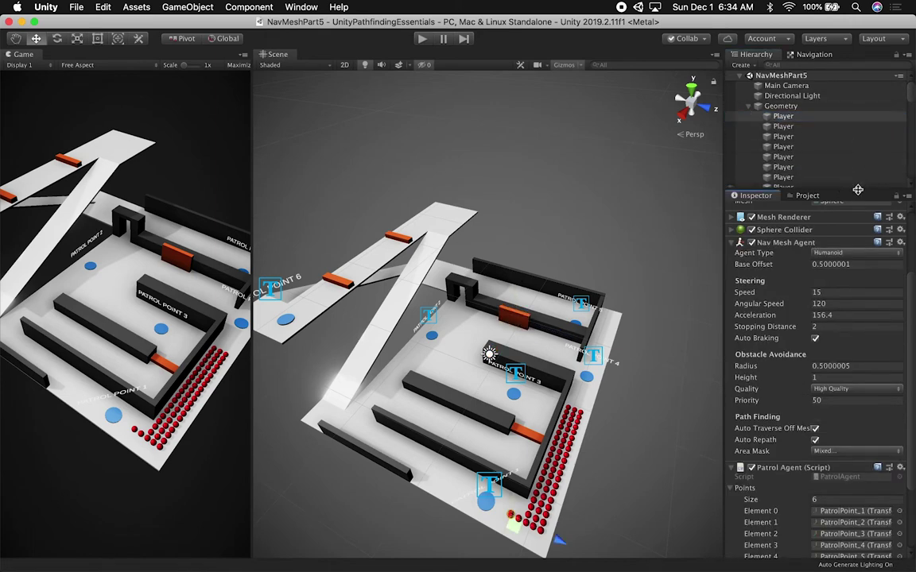
pyautogui.moveTo(858, 190); pyautogui.dragTo(837, 328)
pyautogui.scroll(-5, 859, 256)
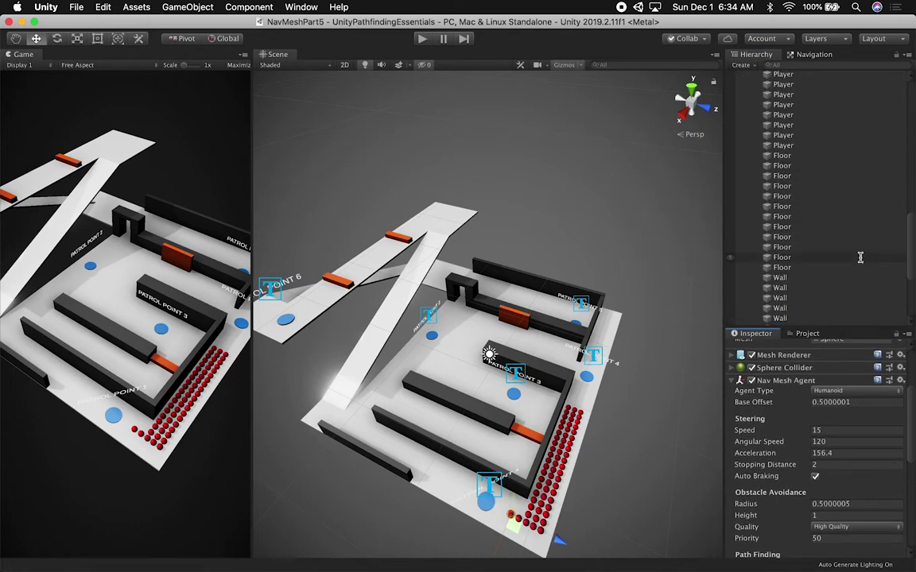
pyautogui.scroll(5, 858, 253)
pyautogui.scroll(-5, 827, 267)
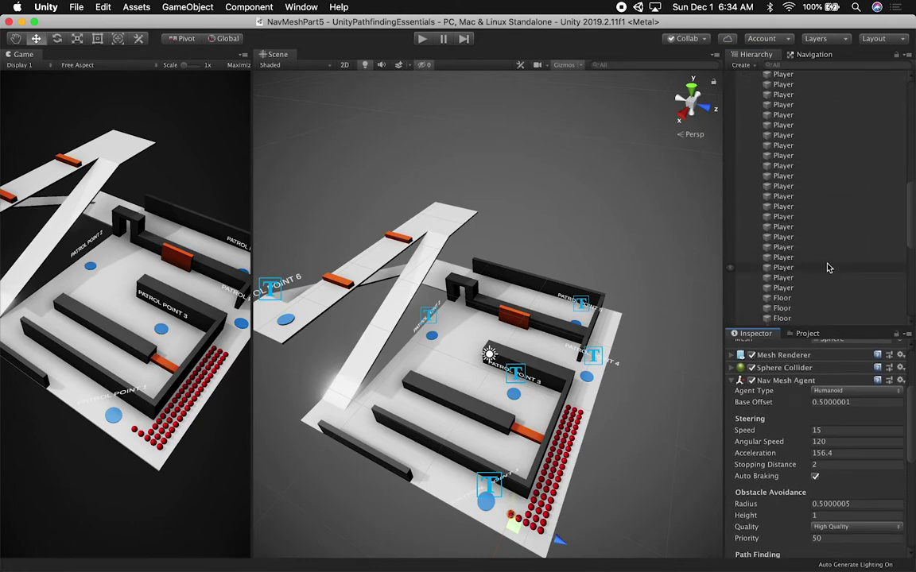
pyautogui.keyDown('shift'); pyautogui.click(798, 141); pyautogui.keyUp('shift')
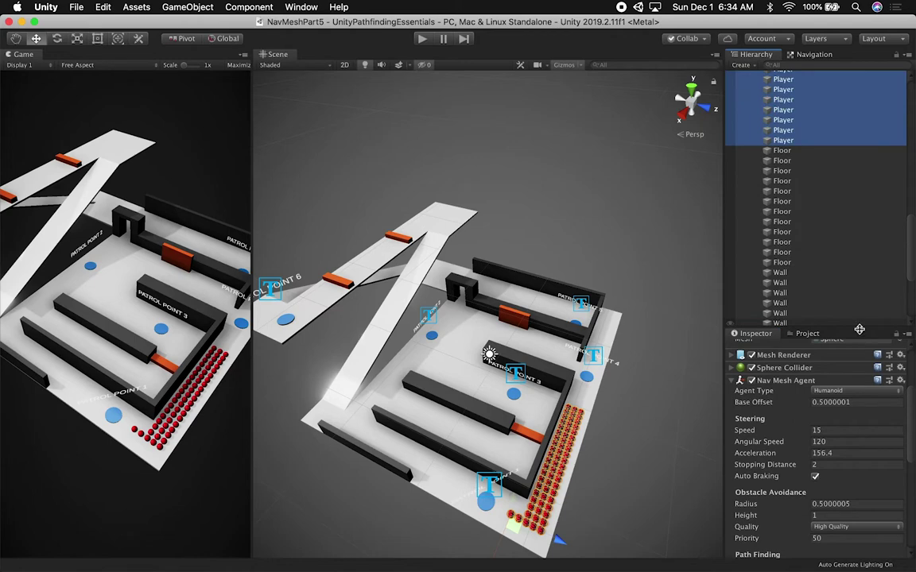
pyautogui.moveTo(860, 334); pyautogui.dragTo(850, 197)
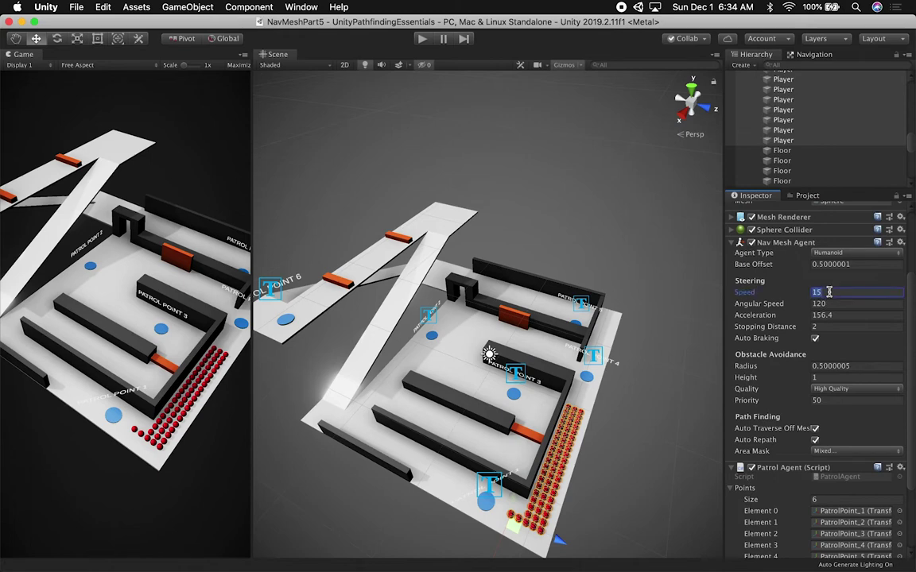
# Step: Play the scene to examine how the faster agents route around the door, and after stopping restore their Speed to 15
pyautogui.click(422, 40)
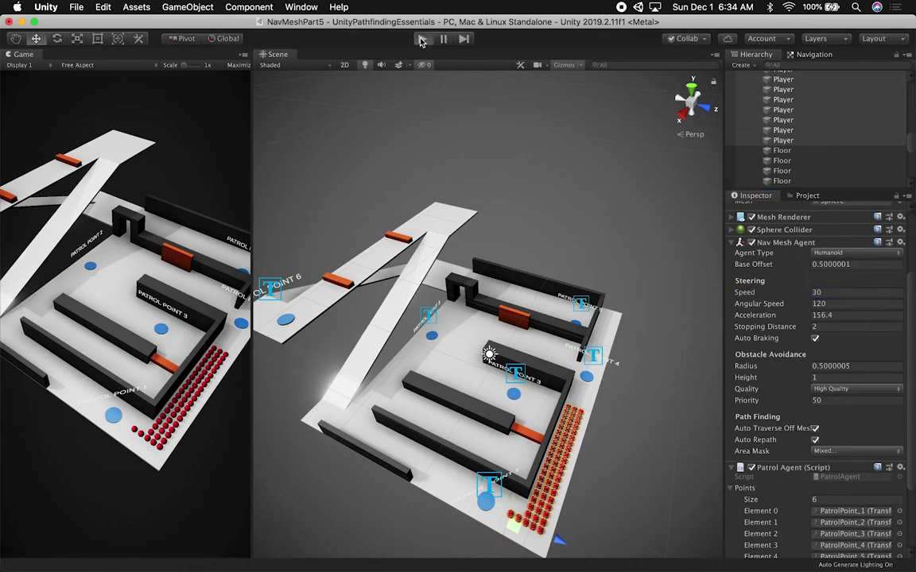
pyautogui.press('super+p')
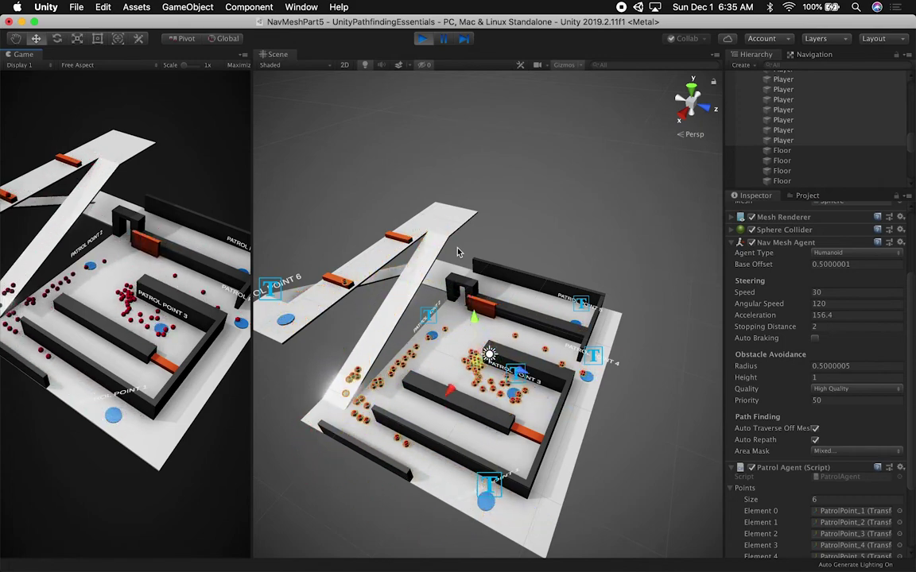
pyautogui.click(422, 40)
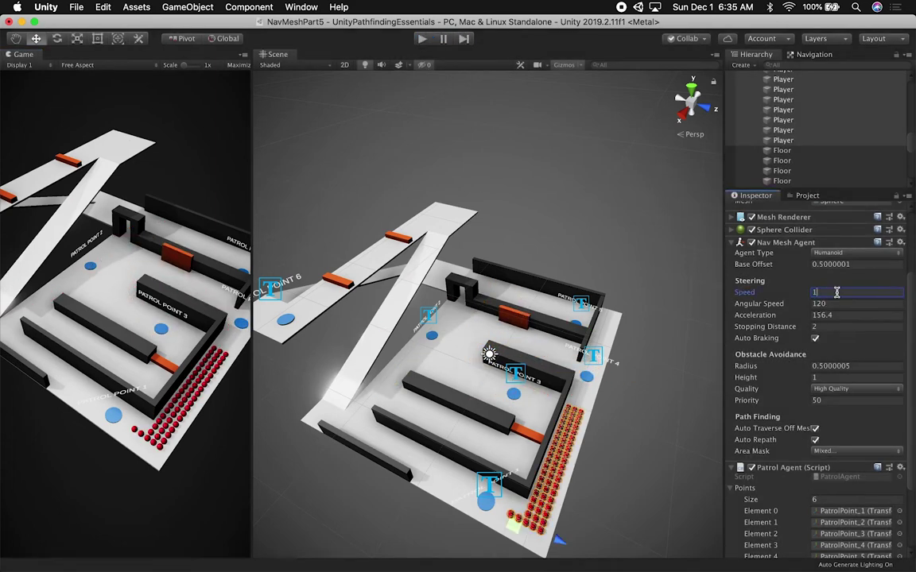
# Step: Duplicate the three Floor pieces of the long ramp and move the copies to the far end of the upper platform
pyautogui.moveTo(476, 359); pyautogui.dragTo(498, 335, button='middle')
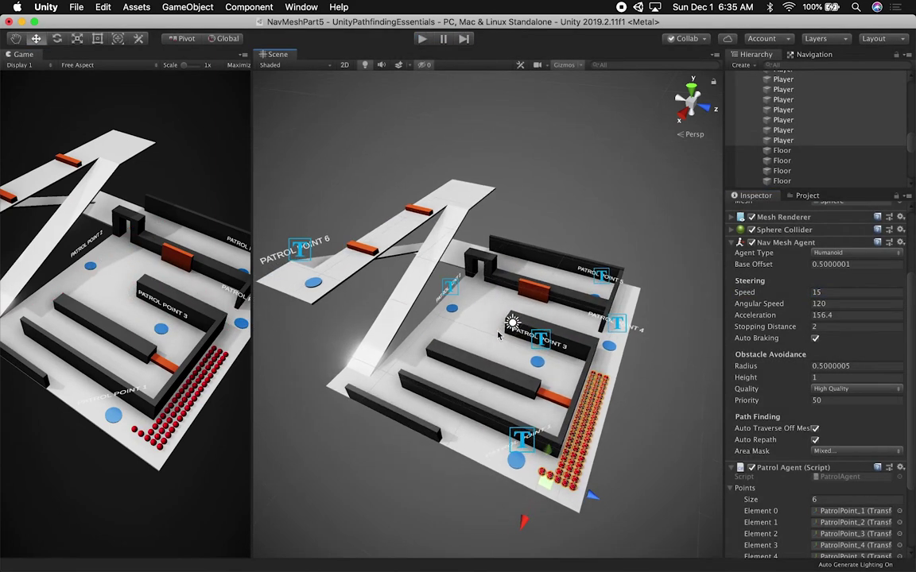
pyautogui.keyDown('alt'); pyautogui.moveTo(498, 335); pyautogui.dragTo(441, 430); pyautogui.keyUp('alt')
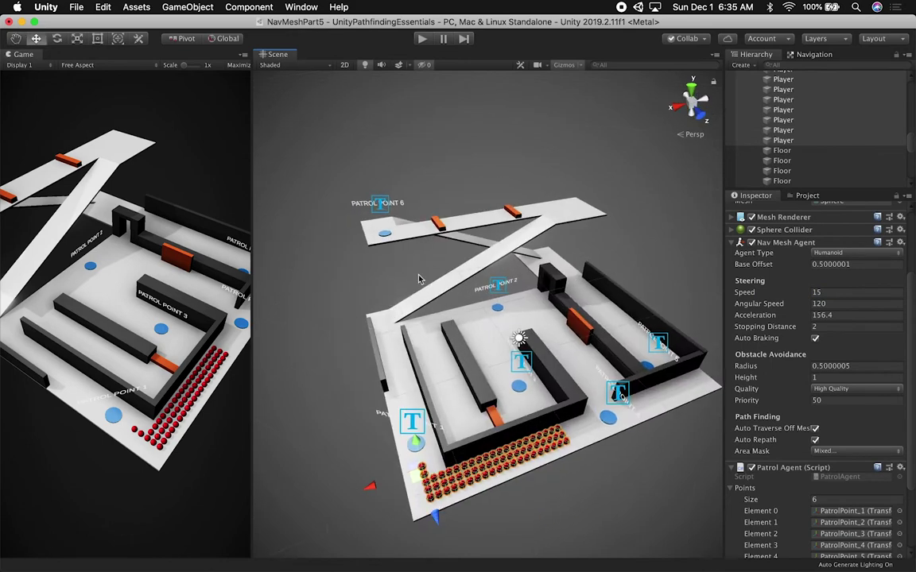
pyautogui.click(517, 242)
pyautogui.scroll(5, 518, 240)
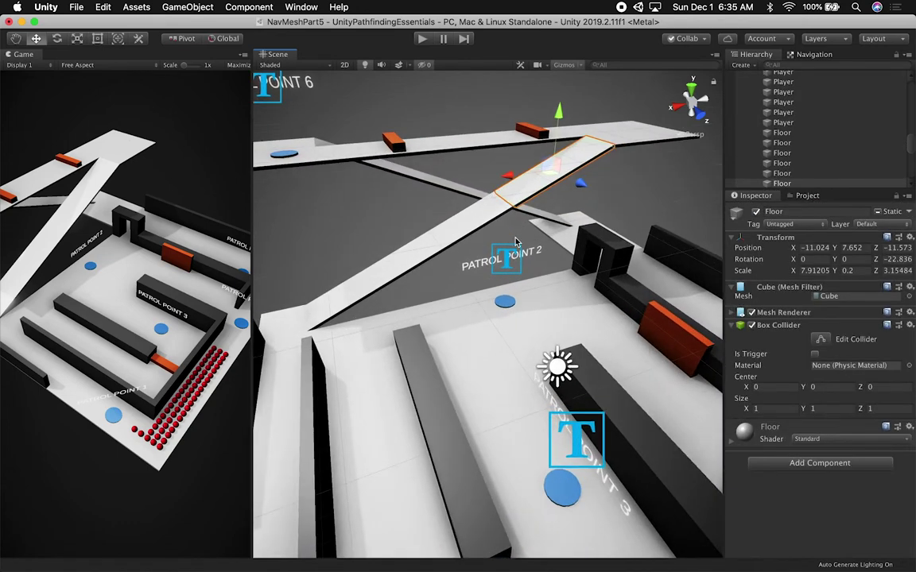
pyautogui.moveTo(442, 235); pyautogui.dragTo(483, 297, button='middle')
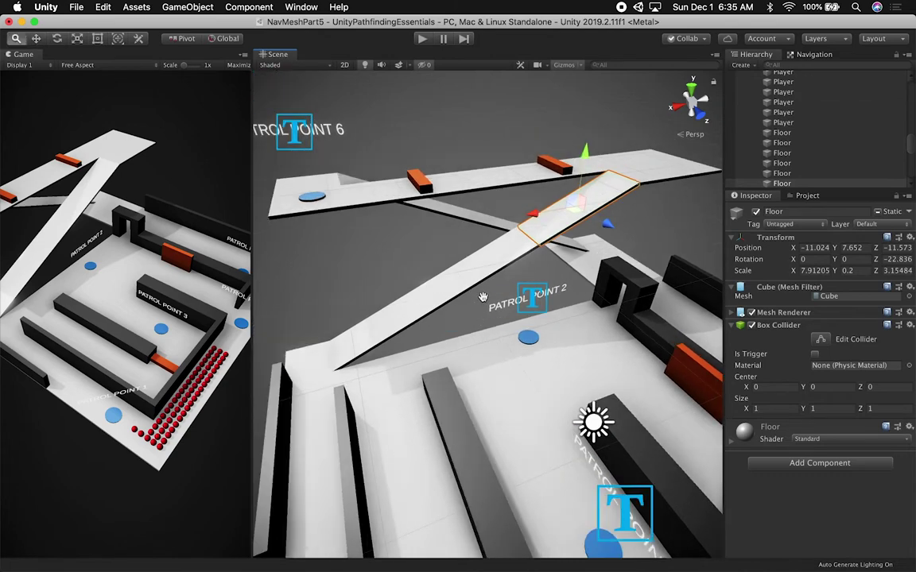
pyautogui.scroll(-2, 485, 263)
pyautogui.moveTo(486, 262); pyautogui.dragTo(407, 325, button='middle')
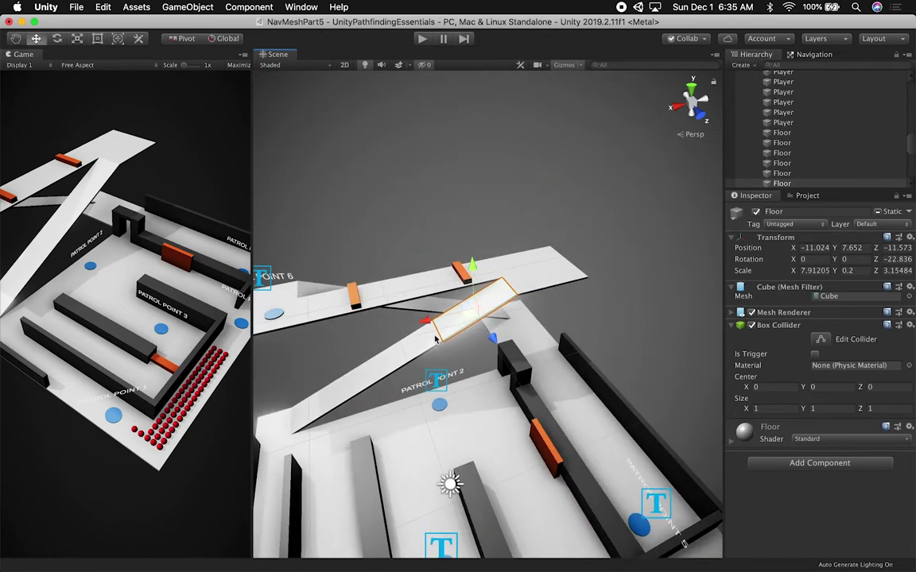
pyautogui.keyDown('shift'); pyautogui.click(420, 347); pyautogui.keyUp('shift')
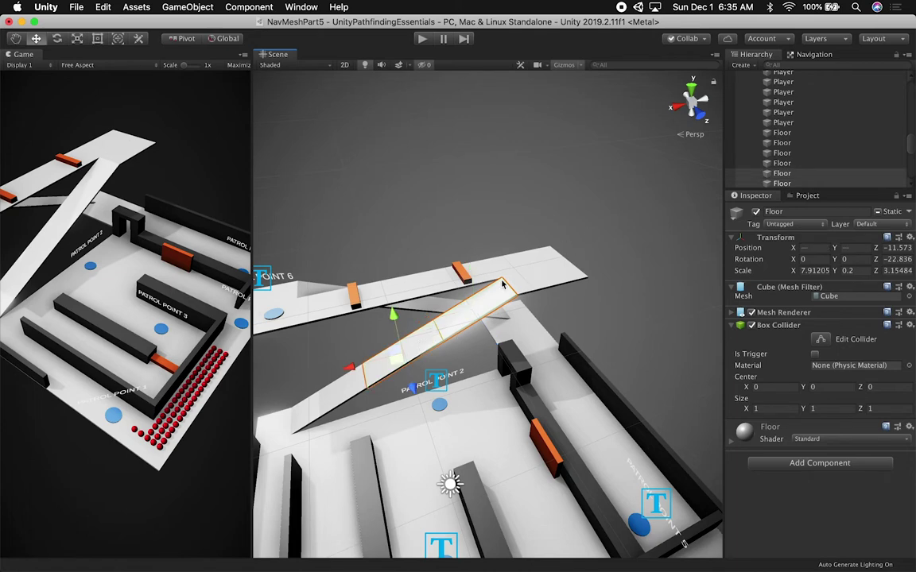
pyautogui.scroll(-4, 578, 269)
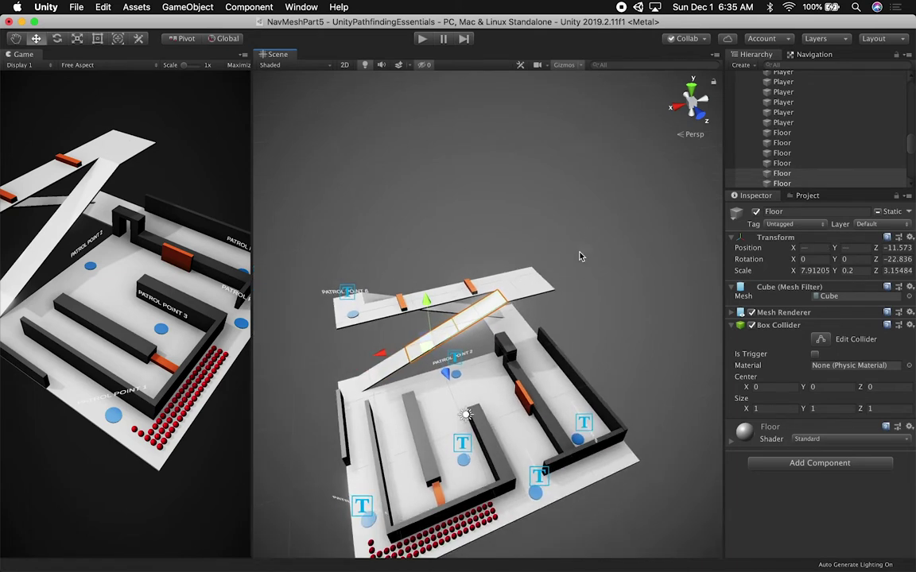
pyautogui.keyDown('shift'); pyautogui.click(379, 380); pyautogui.keyUp('shift')
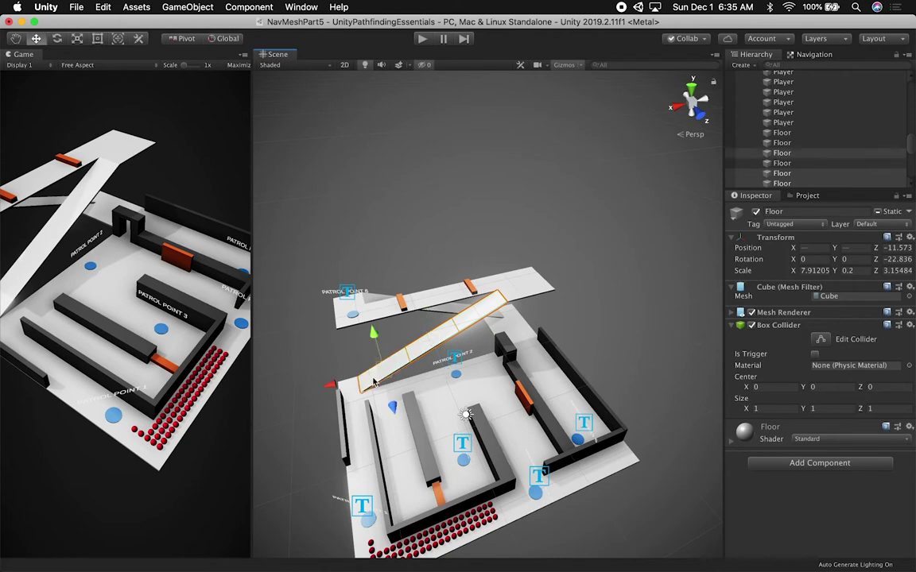
pyautogui.moveTo(379, 379); pyautogui.dragTo(568, 229)
# Step: Close the gap between the duplicated ramp and the upper platform, and nudge the ramp sideways to line up with the edge
pyautogui.press('f')
pyautogui.keyDown('alt'); pyautogui.moveTo(445, 348); pyautogui.dragTo(473, 323); pyautogui.keyUp('alt')
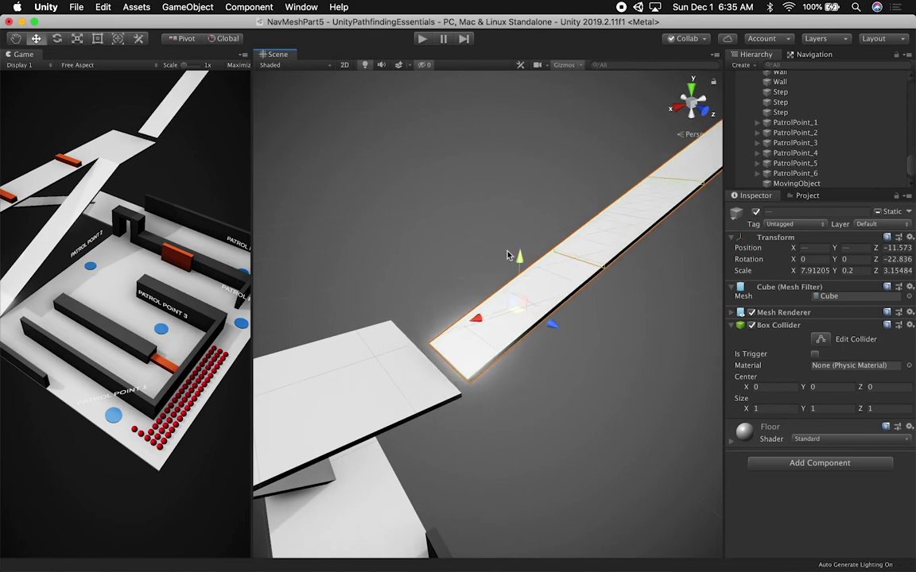
pyautogui.keyDown('alt'); pyautogui.moveTo(515, 263); pyautogui.dragTo(550, 327); pyautogui.keyUp('alt')
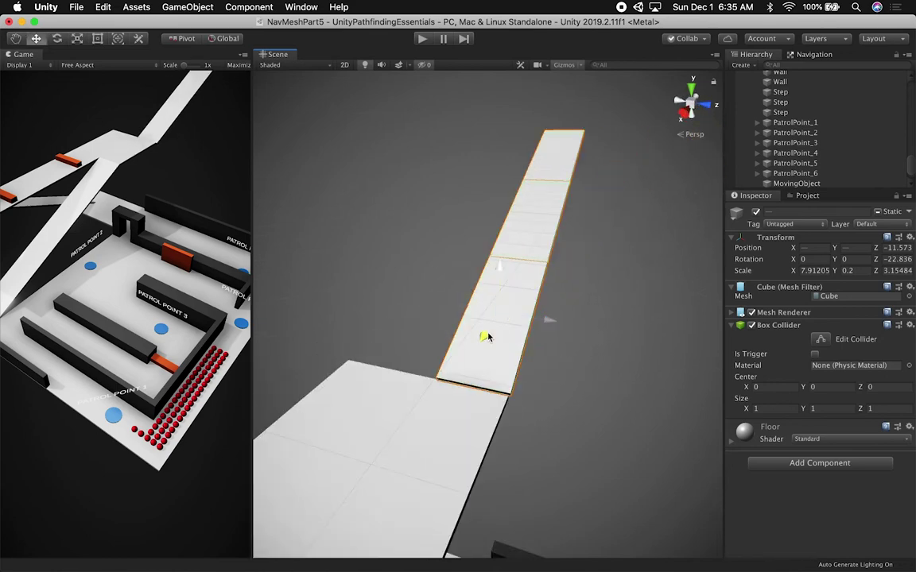
pyautogui.moveTo(558, 327); pyautogui.dragTo(557, 327)
# Step: Fine-tune the duplicated ramp in an orthographic front view so its lower end meets the upper platform's edge
pyautogui.keyDown('alt'); pyautogui.moveTo(557, 372); pyautogui.dragTo(469, 322); pyautogui.keyUp('alt')
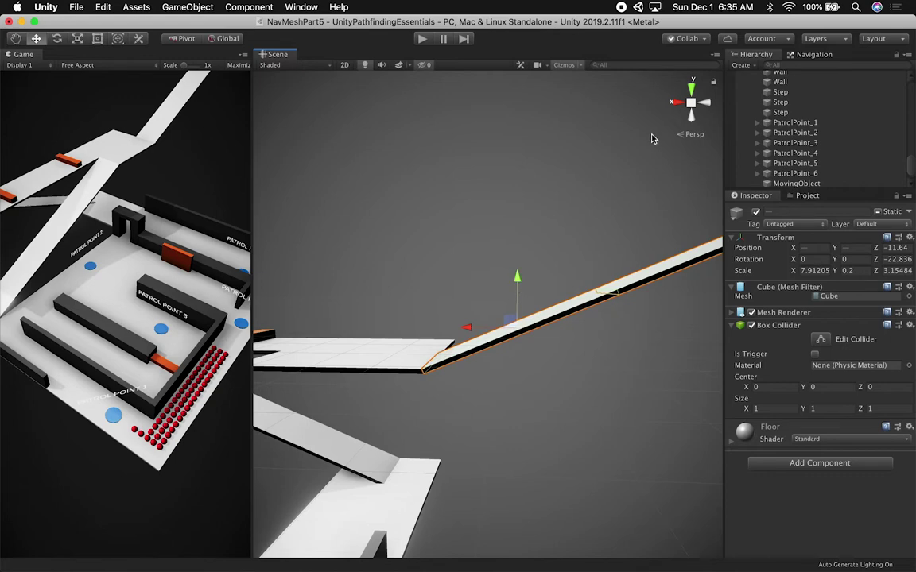
pyautogui.click(691, 103)
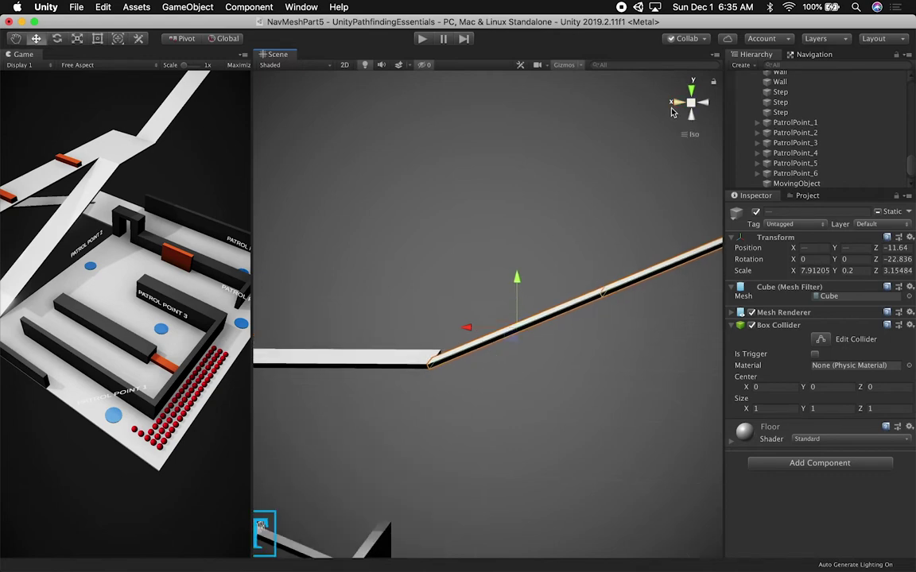
pyautogui.click(703, 103)
pyautogui.scroll(4, 509, 286)
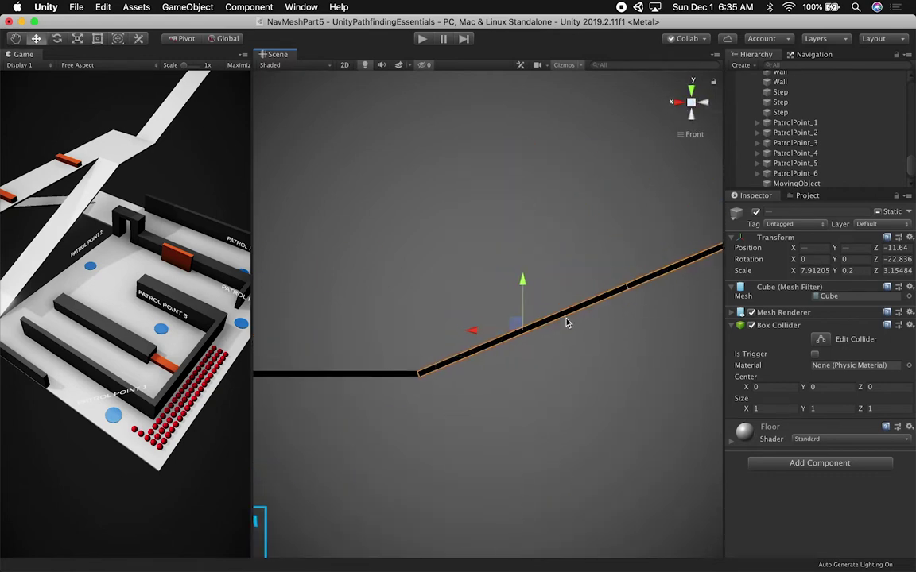
pyautogui.moveTo(564, 318); pyautogui.dragTo(641, 255, button='middle')
pyautogui.moveTo(594, 285); pyautogui.dragTo(594, 291)
pyautogui.moveTo(648, 233); pyautogui.dragTo(649, 236)
pyautogui.scroll(-3, 536, 250)
# Step: Align the duplicated ramp's sides with the platform in the right view, moving it to Z position -11.58
pyautogui.click(674, 104)
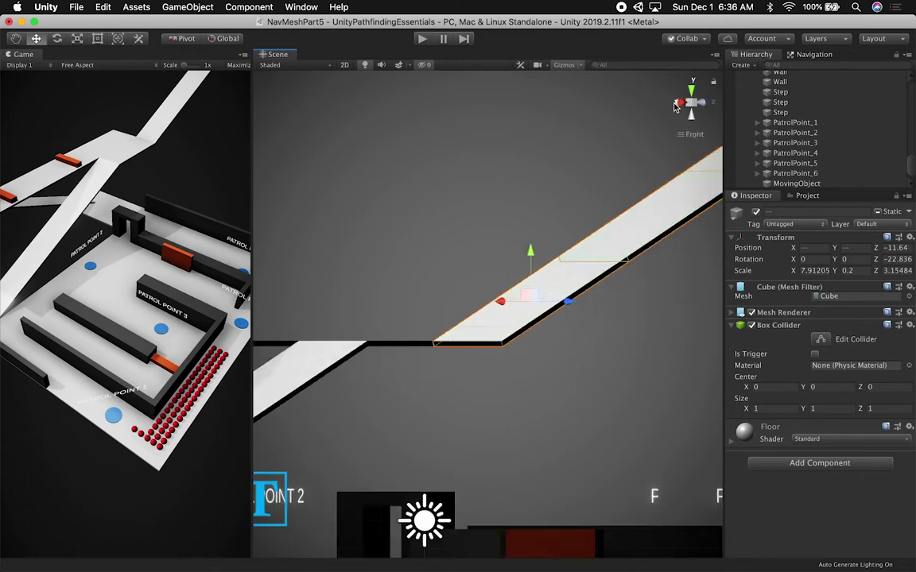
pyautogui.press('f')
pyautogui.scroll(-3, 560, 254)
pyautogui.scroll(-3, 568, 321)
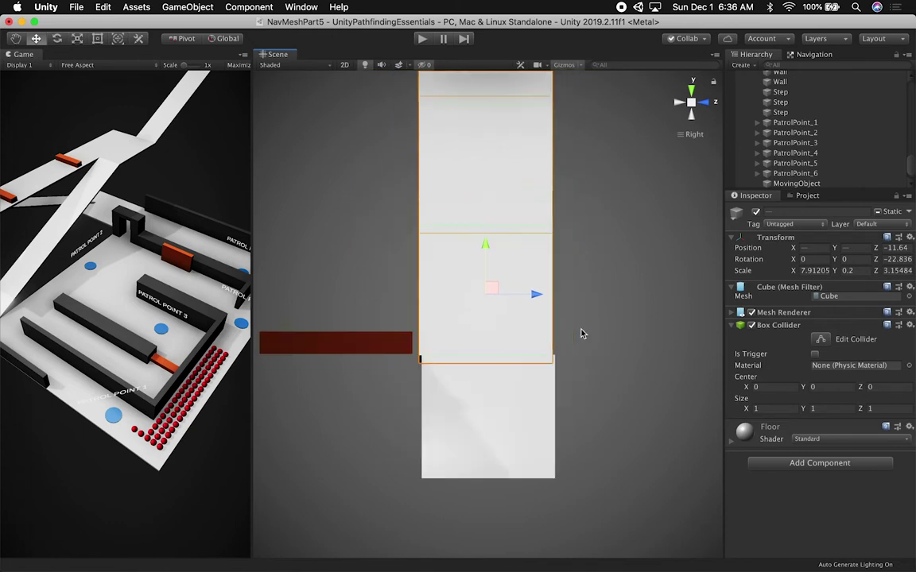
pyautogui.moveTo(534, 297); pyautogui.dragTo(537, 296)
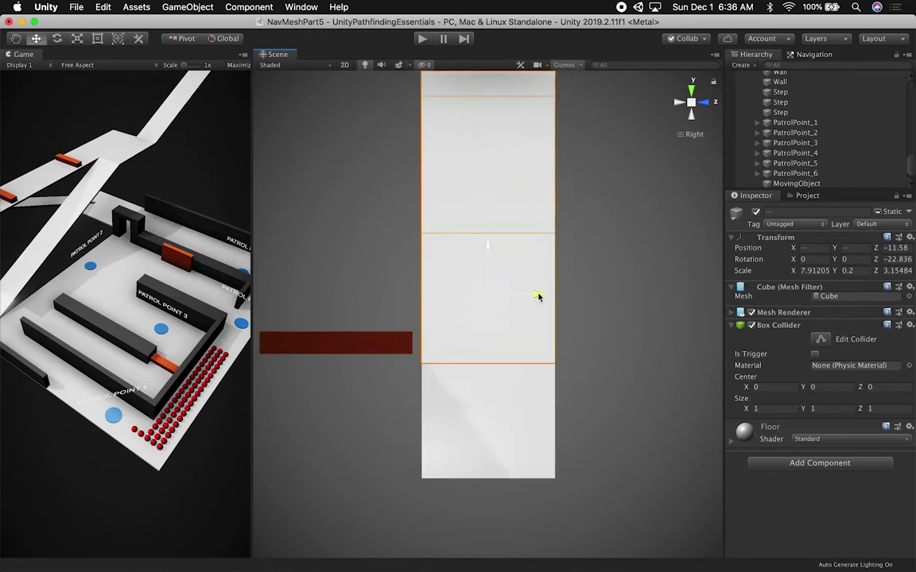
pyautogui.moveTo(537, 297); pyautogui.dragTo(538, 296)
# Step: Duplicate the upper platform's Floor piece beside the new ramp and vertex-snap the copy to the ramp's upper end
pyautogui.click(680, 102)
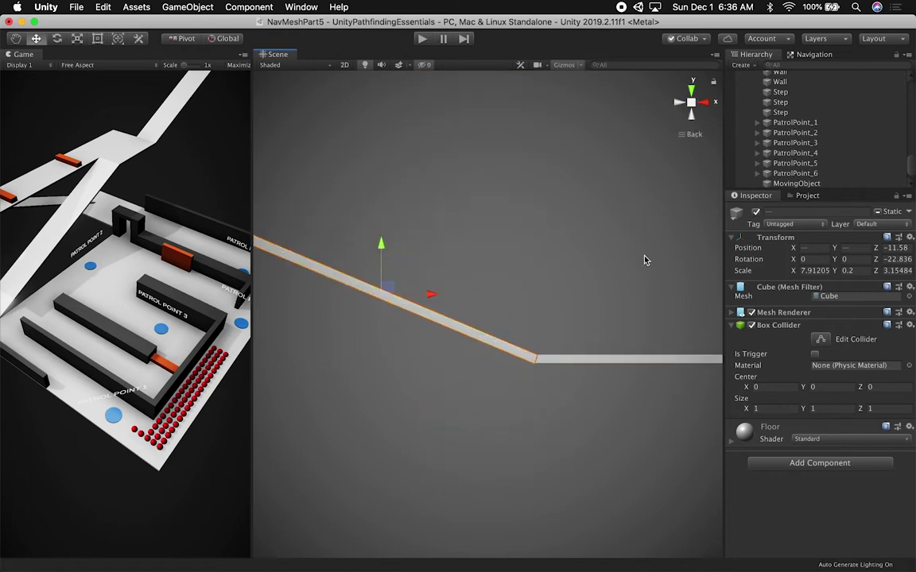
pyautogui.keyDown('alt'); pyautogui.moveTo(644, 260); pyautogui.dragTo(349, 334); pyautogui.keyUp('alt')
pyautogui.click(613, 280)
pyautogui.keyDown('alt'); pyautogui.moveTo(613, 280); pyautogui.dragTo(458, 333); pyautogui.keyUp('alt')
pyautogui.scroll(3, 490, 293)
pyautogui.click(459, 332)
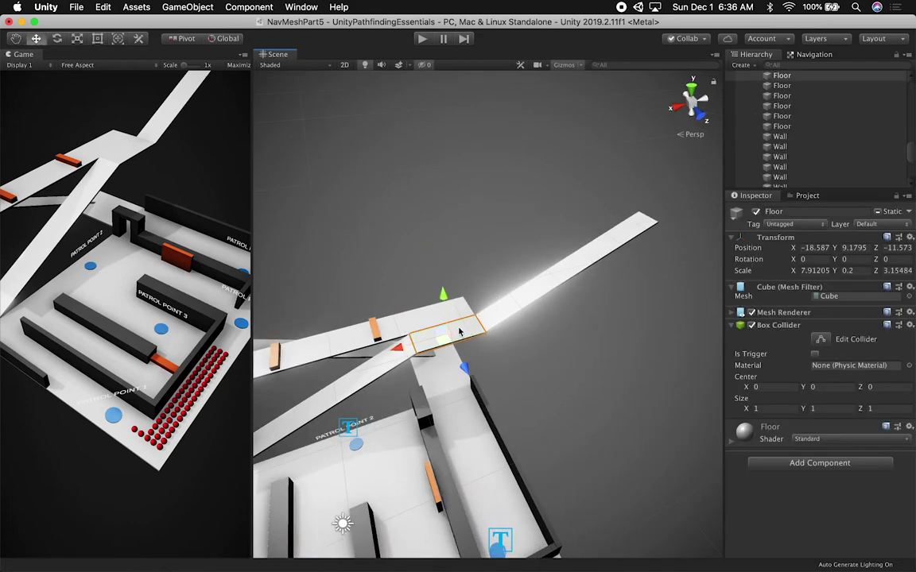
pyautogui.press('super+d')
pyautogui.press('v')
pyautogui.moveTo(422, 355); pyautogui.dragTo(659, 223)
pyautogui.click(634, 179)
pyautogui.keyDown('alt'); pyautogui.moveTo(633, 180); pyautogui.dragTo(515, 302); pyautogui.keyUp('alt')
pyautogui.click(521, 349)
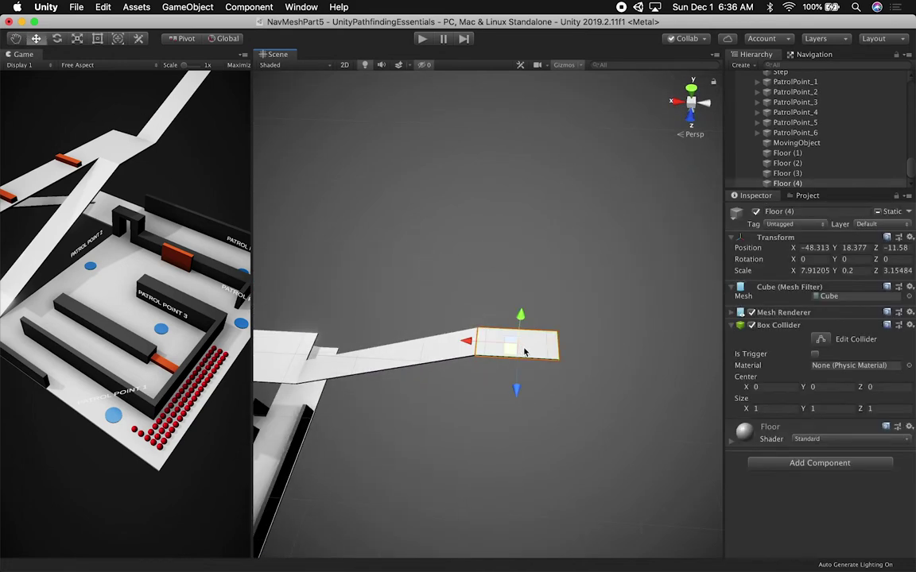
# Step: Set the Z scale of the new Floor piece at the ramp's upper end to 6.3
pyautogui.click(894, 270)
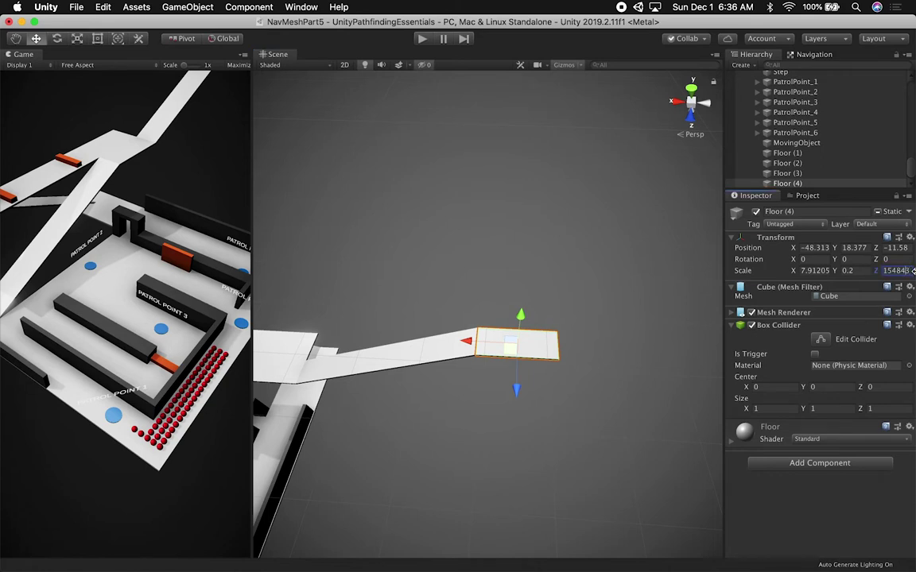
pyautogui.press('Left')
pyautogui.press('shift+super+Right')
pyautogui.write('6.4')
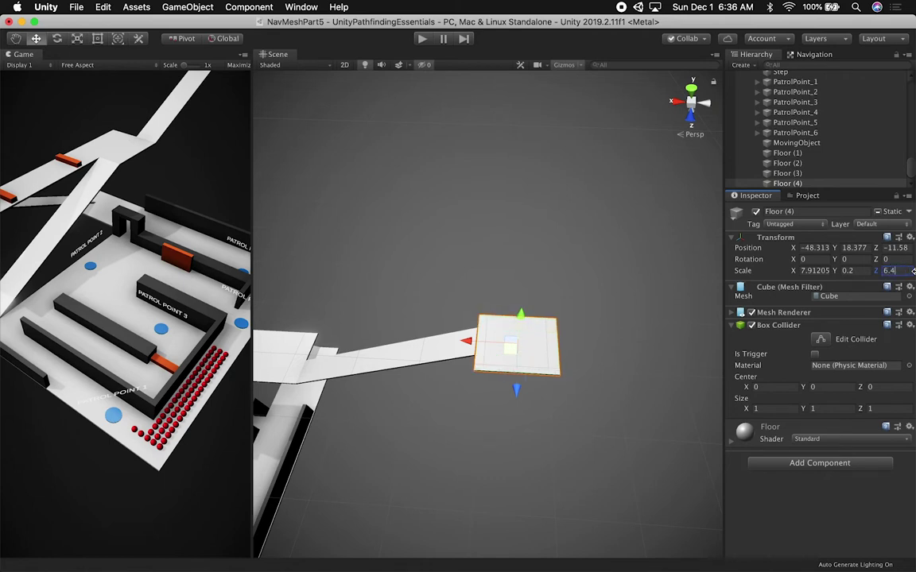
pyautogui.press('BackSpace')
pyautogui.write('30')
# Step: Vertex-snap the widened Floor piece so its near corner lines up with the corner of the ramp's upper end
pyautogui.click(491, 359)
pyautogui.press('v')
pyautogui.click(476, 372)
pyautogui.click(488, 359)
pyautogui.click(475, 362)
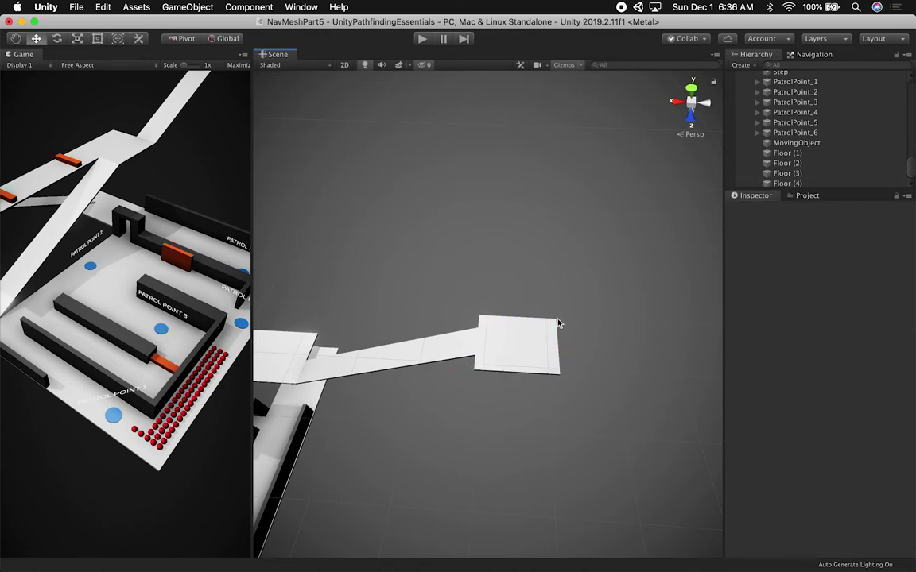
pyautogui.click(502, 366)
pyautogui.press('v')
pyautogui.moveTo(472, 371); pyautogui.dragTo(471, 358)
pyautogui.click(470, 289)
pyautogui.scroll(5, 470, 288)
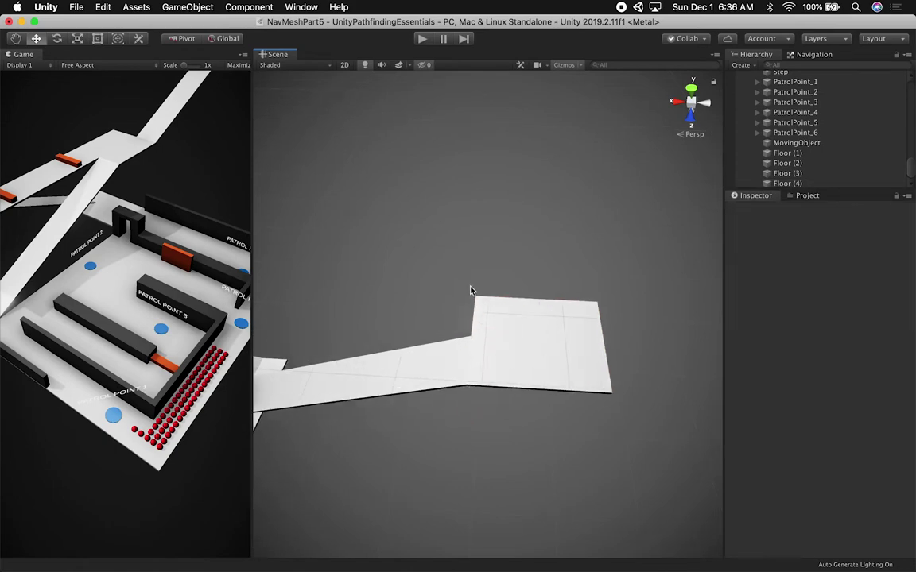
# Step: Set the Z scale of the Floor piece at the ramp's upper end to 20
pyautogui.keyDown('alt'); pyautogui.moveTo(541, 294); pyautogui.dragTo(445, 326); pyautogui.keyUp('alt')
pyautogui.click(467, 344)
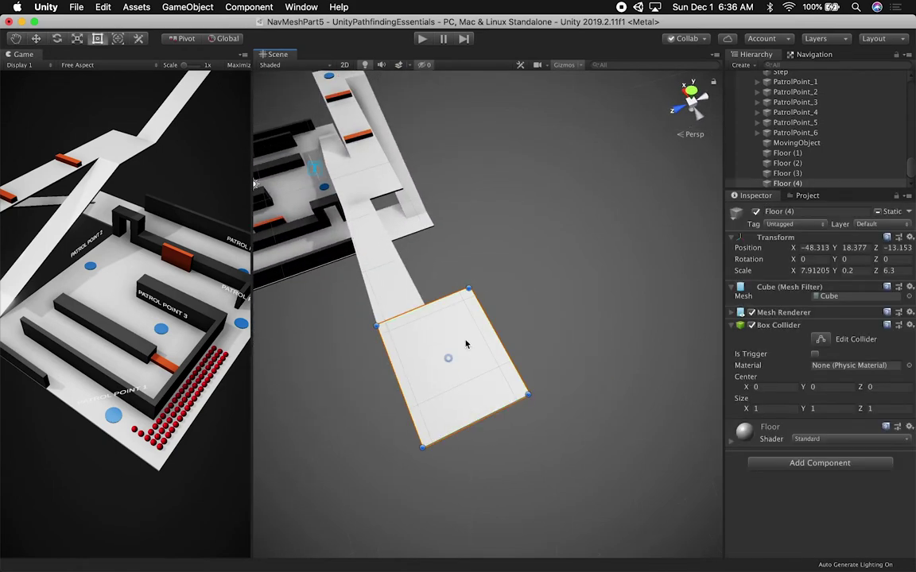
pyautogui.click(907, 270)
pyautogui.write('20')
pyautogui.press('Return')
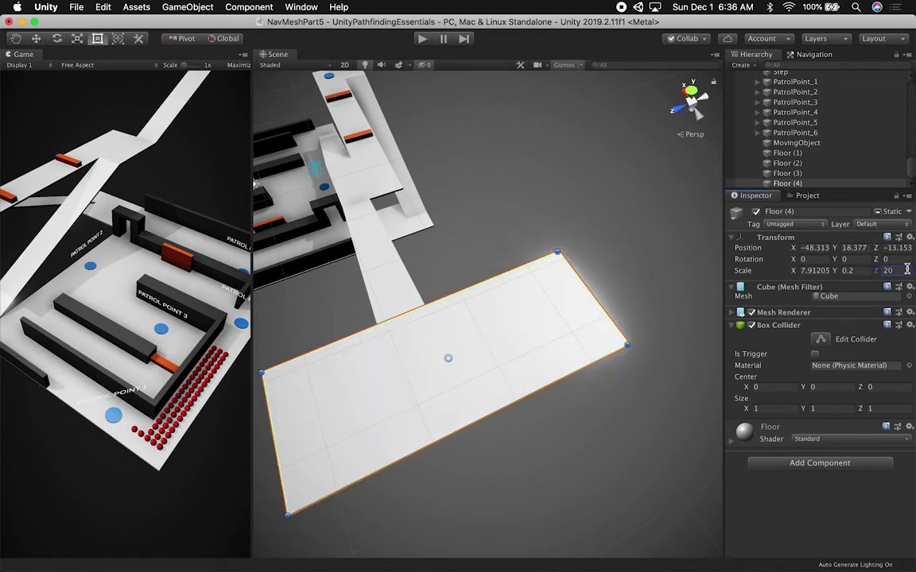
pyautogui.press('w')
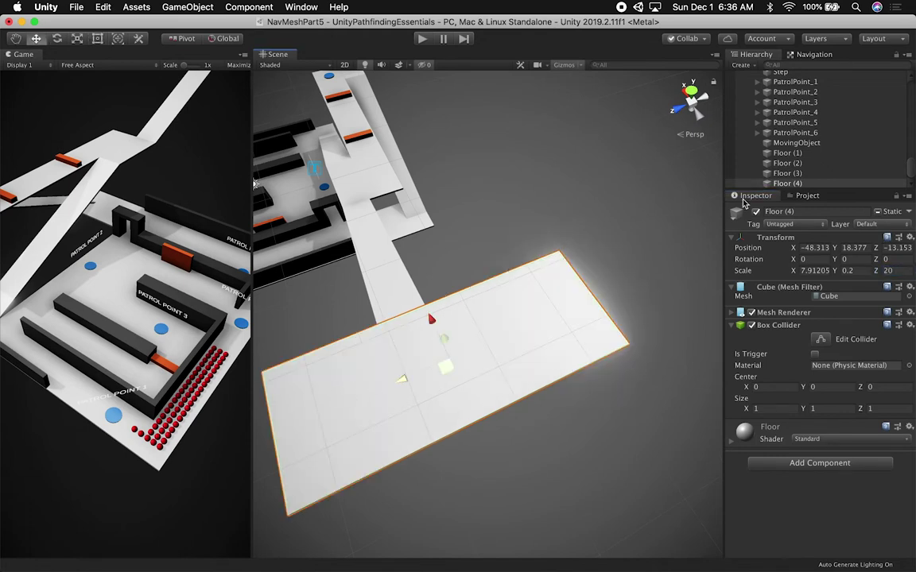
# Step: Vertex-snap the enlarged Floor piece so its corner meets the corner of the ramp's upper end
pyautogui.keyDown('alt'); pyautogui.moveTo(326, 364); pyautogui.dragTo(543, 308); pyautogui.keyUp('alt')
pyautogui.press('v')
pyautogui.moveTo(383, 368); pyautogui.dragTo(397, 354)
pyautogui.click(410, 313)
pyautogui.click(371, 234)
pyautogui.keyDown('alt'); pyautogui.moveTo(413, 259); pyautogui.dragTo(576, 270); pyautogui.keyUp('alt')
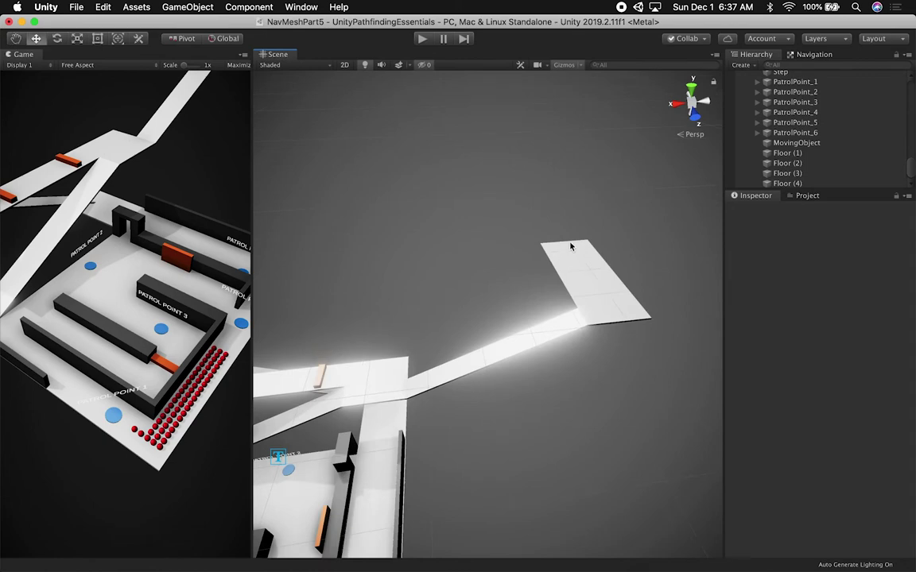
# Step: Narrow the platform Floor piece at the ramp's upper end to an X scale of about 5.14 with the Rect tool
pyautogui.scroll(-5, 544, 419)
pyautogui.keyDown('alt'); pyautogui.moveTo(544, 416); pyautogui.dragTo(597, 361); pyautogui.keyUp('alt')
pyautogui.scroll(10, 556, 365)
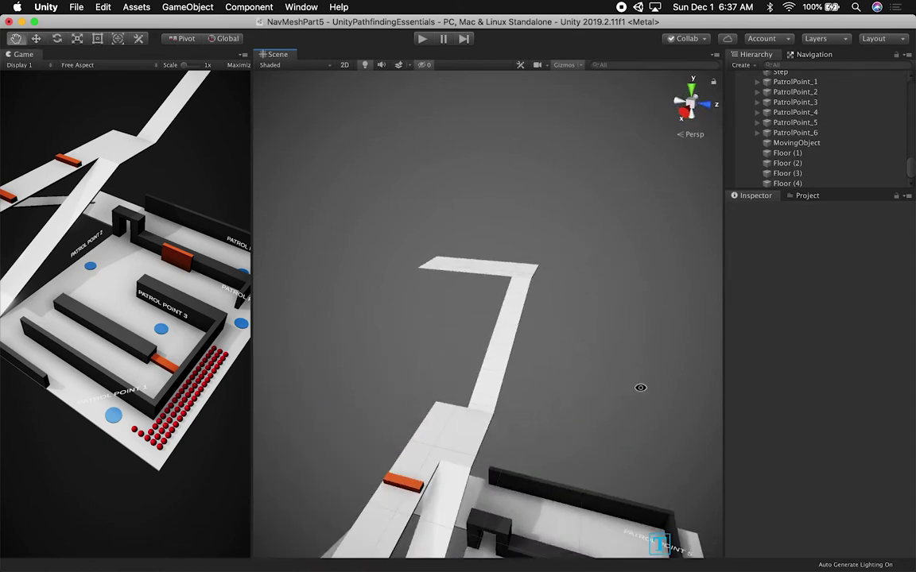
pyautogui.click(480, 331)
pyautogui.press('t')
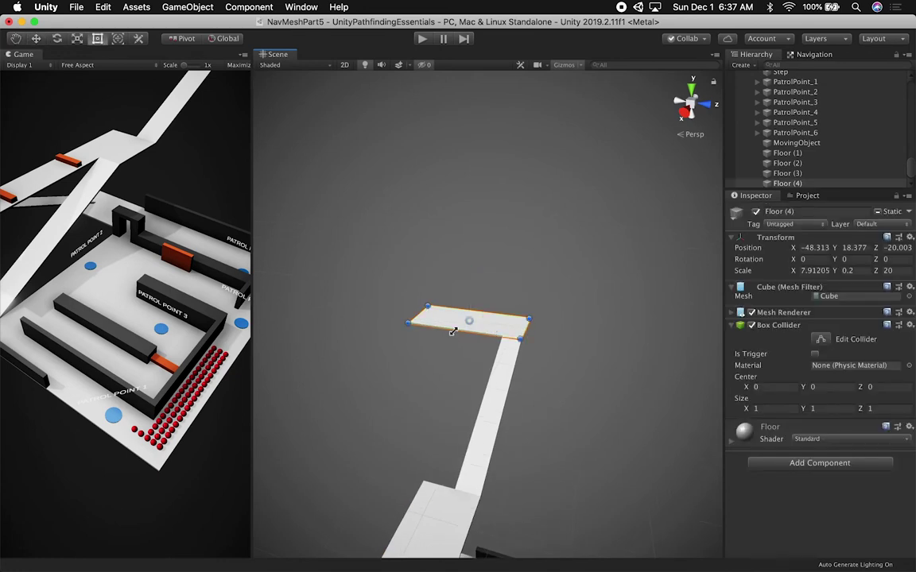
pyautogui.moveTo(502, 314); pyautogui.dragTo(499, 317)
pyautogui.click(567, 309)
# Step: Narrow the platform Floor piece further to an X scale of about 3.48, keeping its ramp-side edge in place
pyautogui.keyDown('alt'); pyautogui.moveTo(598, 343); pyautogui.dragTo(505, 364); pyautogui.keyUp('alt')
pyautogui.click(569, 322)
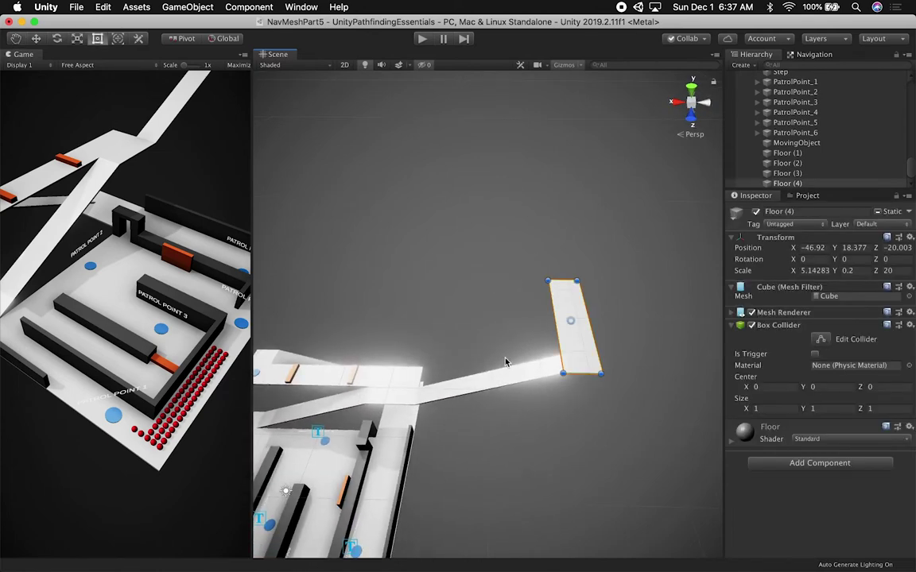
pyautogui.moveTo(593, 337); pyautogui.dragTo(590, 304)
pyautogui.click(608, 322)
pyautogui.click(563, 333)
pyautogui.keyDown('alt'); pyautogui.moveTo(529, 385); pyautogui.dragTo(579, 360); pyautogui.keyUp('alt')
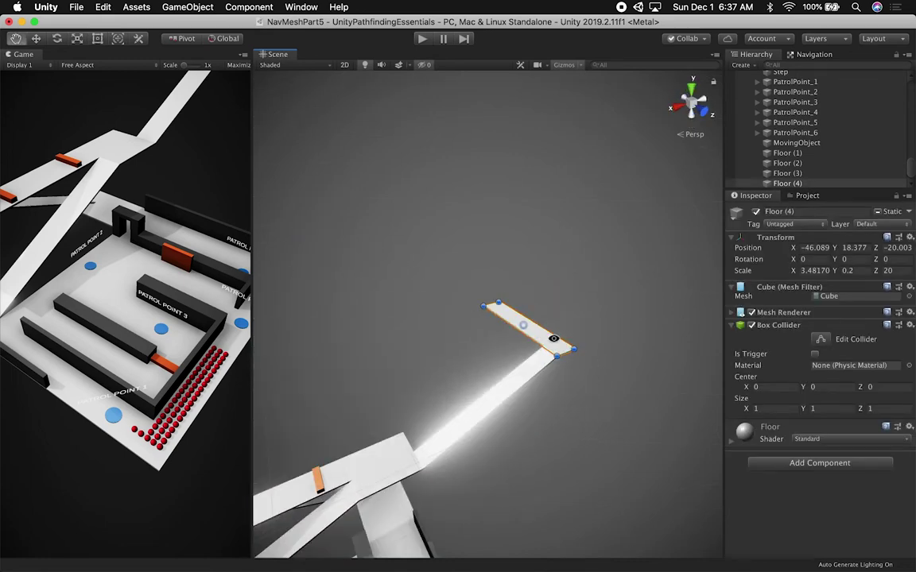
pyautogui.moveTo(500, 309); pyautogui.dragTo(534, 282)
pyautogui.click(539, 292)
pyautogui.keyDown('alt'); pyautogui.moveTo(436, 332); pyautogui.dragTo(583, 282, button='middle'); pyautogui.keyUp('alt')
pyautogui.keyDown('alt'); pyautogui.moveTo(444, 343); pyautogui.dragTo(475, 318); pyautogui.keyUp('alt')
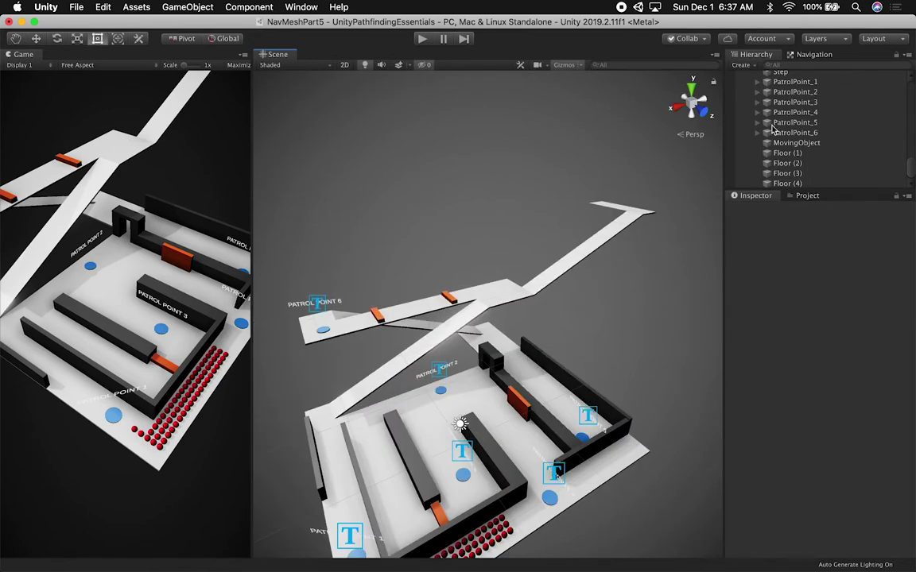
# Step: Move Floor (1) through Floor (4) directly below the other Floor objects in the hierarchy and rename all four Floor
pyautogui.click(801, 154)
pyautogui.keyDown('shift'); pyautogui.click(798, 183); pyautogui.keyUp('shift')
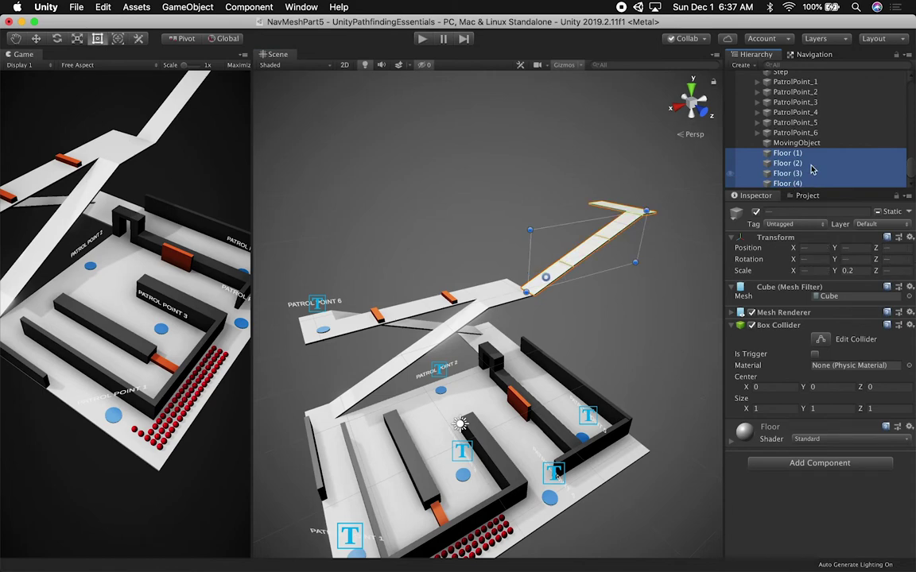
pyautogui.scroll(3, 814, 165)
pyautogui.moveTo(812, 181); pyautogui.dragTo(827, 137)
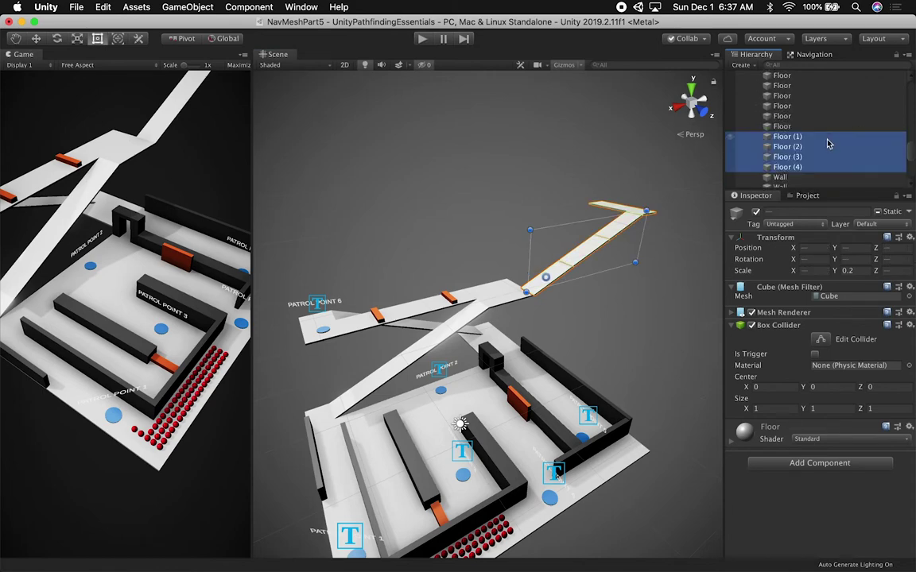
pyautogui.click(833, 213)
pyautogui.press('Return')
pyautogui.scroll(-5, 820, 179)
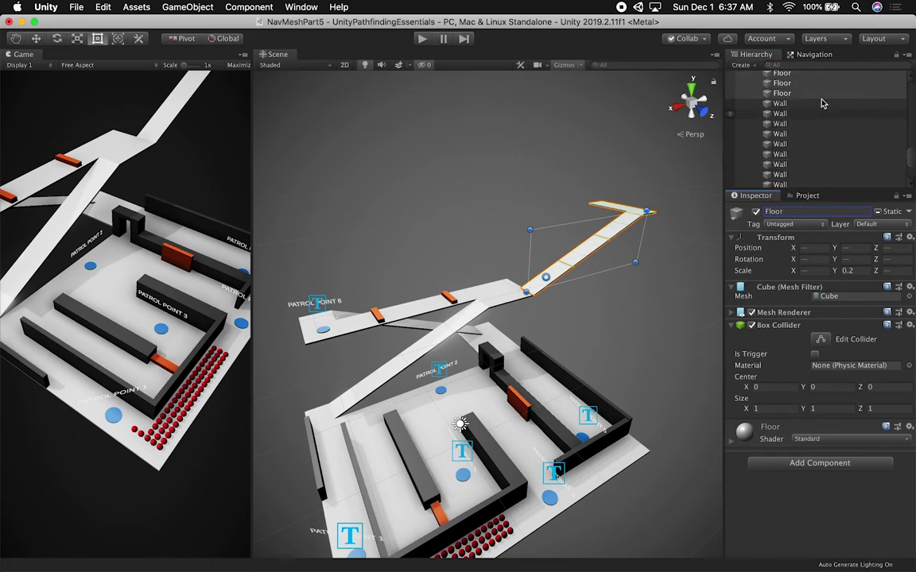
# Step: Duplicate PatrolPoint_6 and move the copy to the new platform at about X -44.7, Y 18.1
pyautogui.scroll(-5, 823, 103)
pyautogui.click(816, 173)
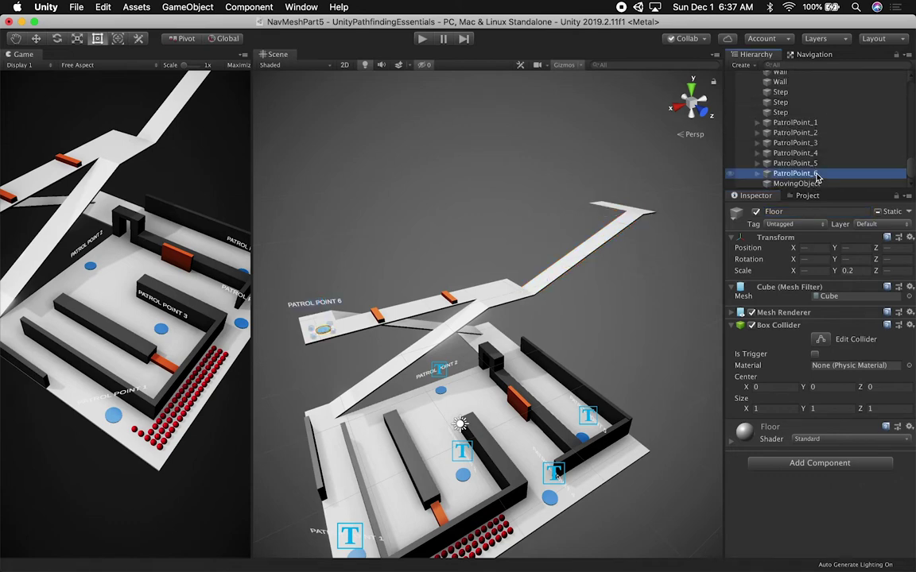
pyautogui.press('w')
pyautogui.press('super+d')
pyautogui.moveTo(342, 312); pyautogui.dragTo(620, 211)
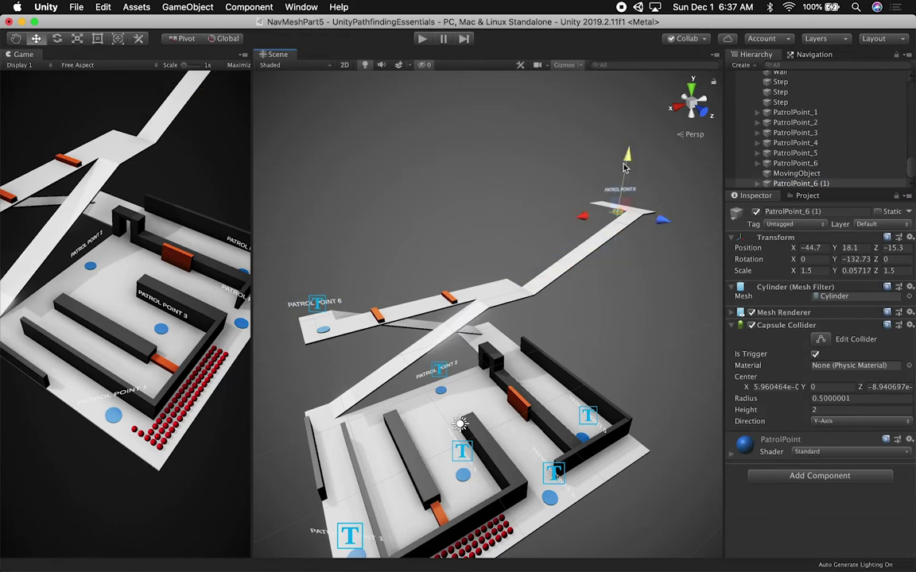
# Step: Place the copied patrol point on the platform's surface at about X -46.27, Y 18.51, Z -16.83
pyautogui.press('f')
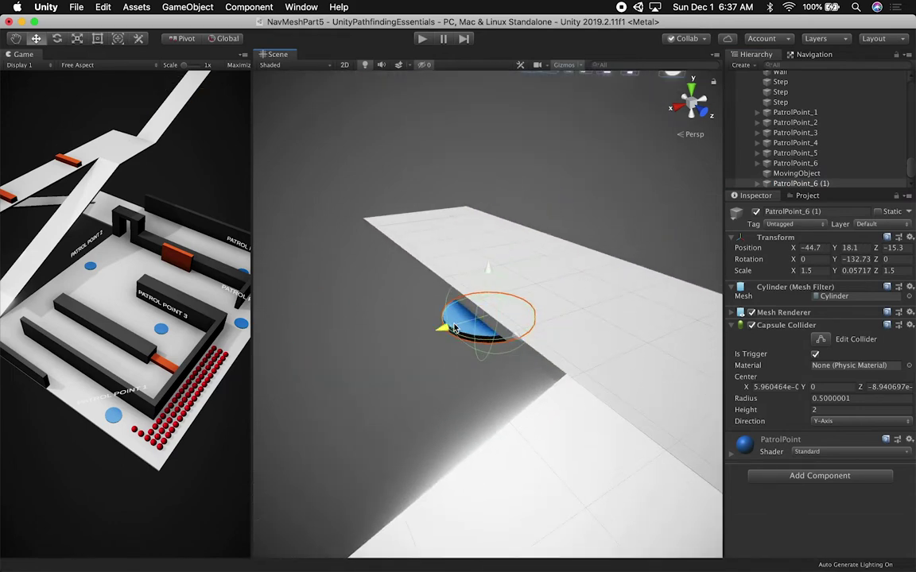
pyautogui.moveTo(449, 324); pyautogui.dragTo(518, 305)
pyautogui.moveTo(564, 236); pyautogui.dragTo(570, 225)
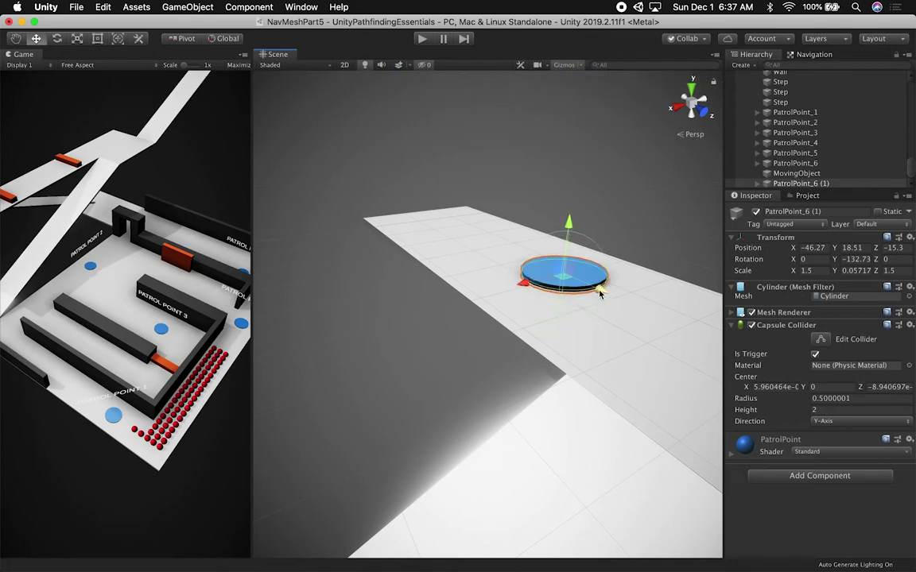
pyautogui.moveTo(598, 288); pyautogui.dragTo(574, 303)
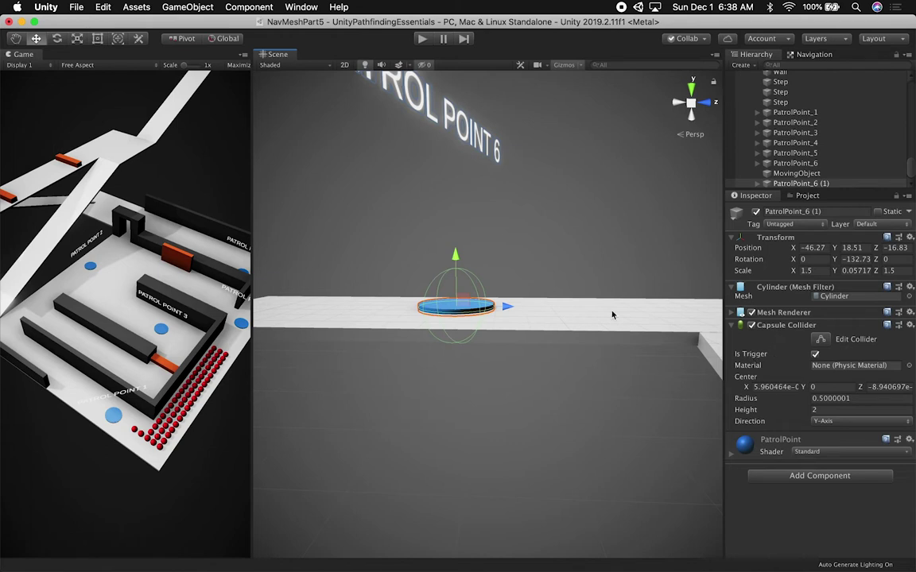
# Step: Shift the copied patrol point toward the platform's far end, to about Z -19.72
pyautogui.moveTo(513, 306); pyautogui.dragTo(411, 306)
pyautogui.moveTo(476, 262); pyautogui.dragTo(536, 262, button='middle')
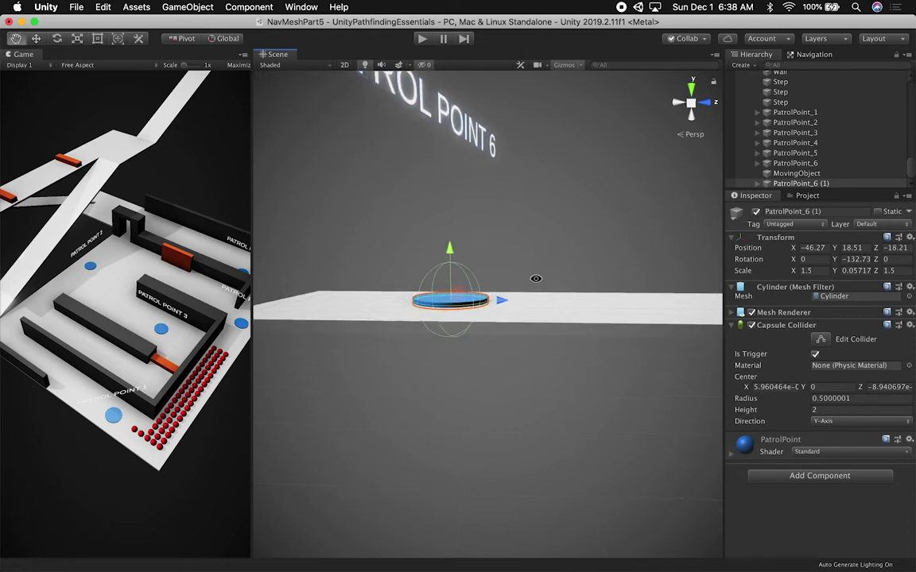
pyautogui.keyDown('alt'); pyautogui.moveTo(536, 278); pyautogui.dragTo(502, 315); pyautogui.keyUp('alt')
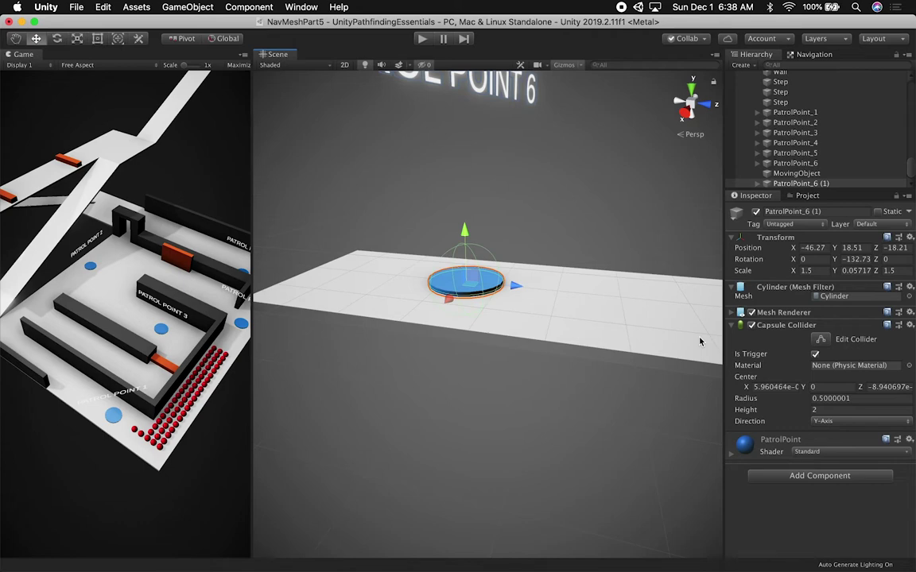
pyautogui.moveTo(516, 286); pyautogui.dragTo(439, 280)
# Step: Examine the copied patrol point and its label against the original PatrolPoint_6 and the rest of the level
pyautogui.click(503, 190)
pyautogui.scroll(-4, 503, 190)
pyautogui.keyDown('alt'); pyautogui.moveTo(482, 206); pyautogui.dragTo(401, 208); pyautogui.keyUp('alt')
pyautogui.click(408, 146)
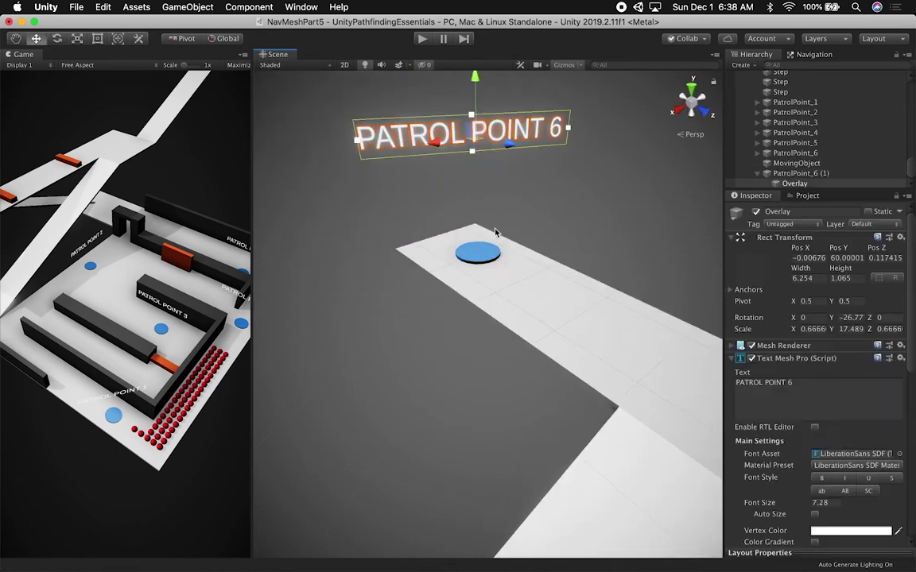
pyautogui.scroll(-10, 507, 318)
pyautogui.moveTo(483, 300); pyautogui.dragTo(583, 127, button='middle')
pyautogui.moveTo(451, 380); pyautogui.dragTo(513, 295, button='middle')
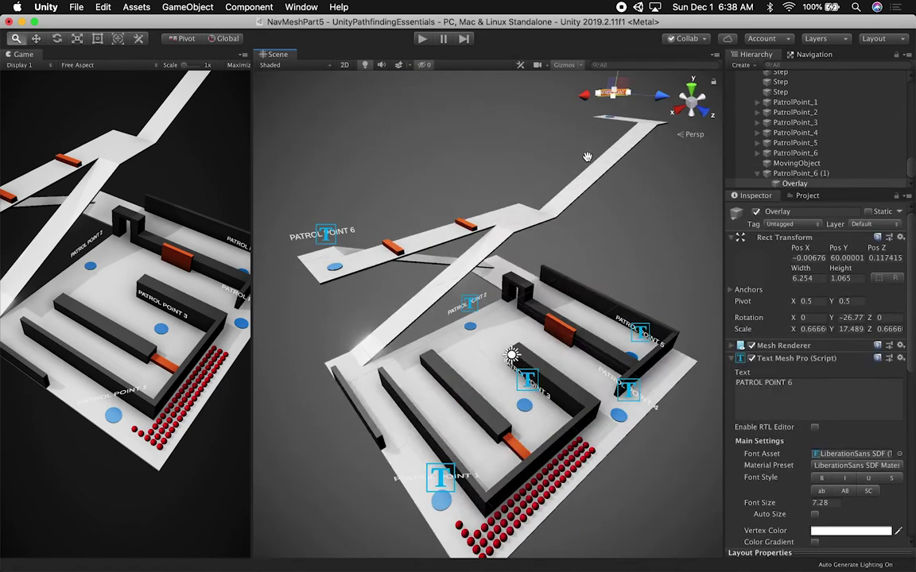
pyautogui.click(352, 250)
pyautogui.press('f')
pyautogui.keyDown('alt'); pyautogui.moveTo(487, 308); pyautogui.dragTo(466, 217); pyautogui.keyUp('alt')
pyautogui.moveTo(592, 196); pyautogui.dragTo(191, 401, button='middle')
pyautogui.scroll(-8, 584, 225)
pyautogui.moveTo(584, 225); pyautogui.dragTo(380, 378, button='middle')
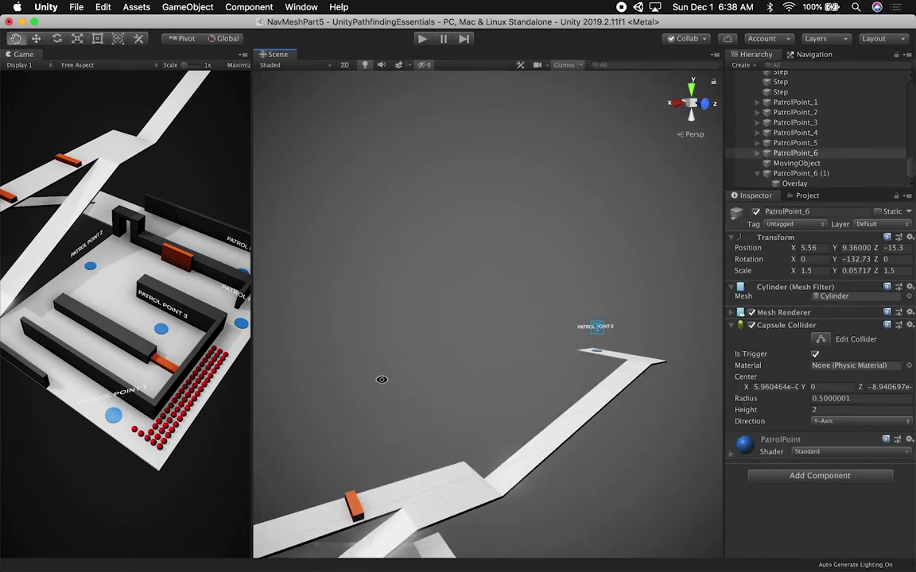
# Step: Change the copied patrol point's overlay text to PATROL POINT 7
pyautogui.click(598, 352)
pyautogui.press('f')
pyautogui.keyDown('alt'); pyautogui.moveTo(557, 368); pyautogui.dragTo(563, 290); pyautogui.keyUp('alt')
pyautogui.click(488, 203)
pyautogui.click(817, 382)
pyautogui.press('BackSpace')
pyautogui.write('7')
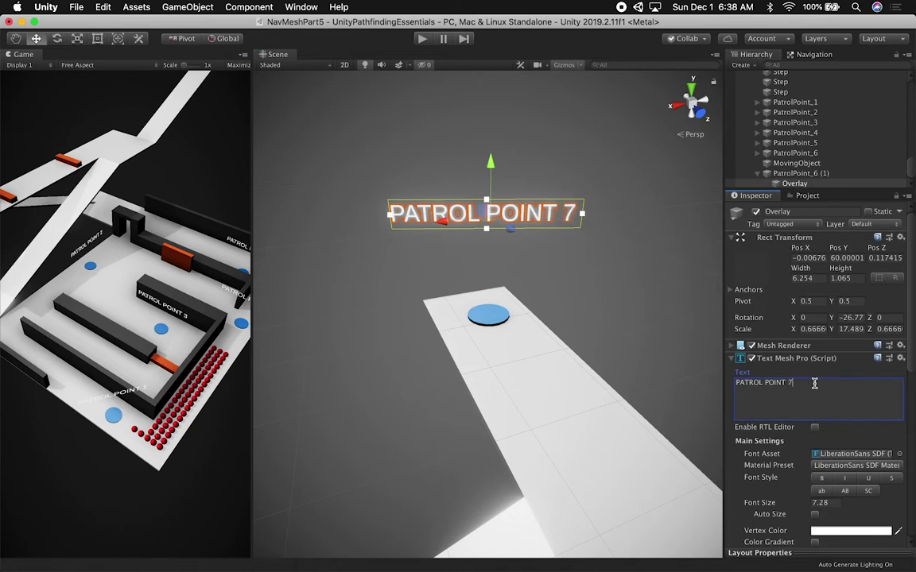
# Step: Rename the copied patrol point PatrolPoint_7 and place it directly below PatrolPoint_6 in the hierarchy
pyautogui.click(803, 173)
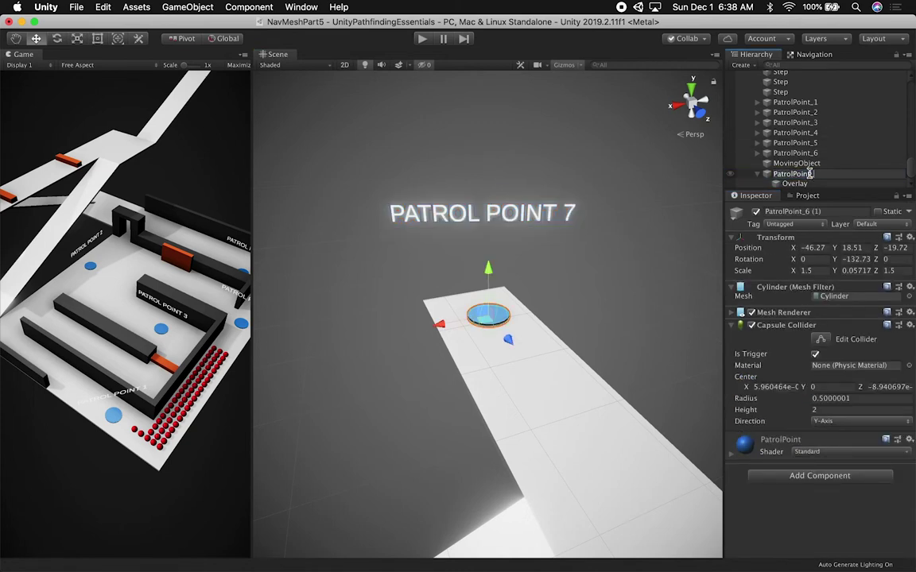
pyautogui.write('7')
pyautogui.press('Return')
pyautogui.click(758, 174)
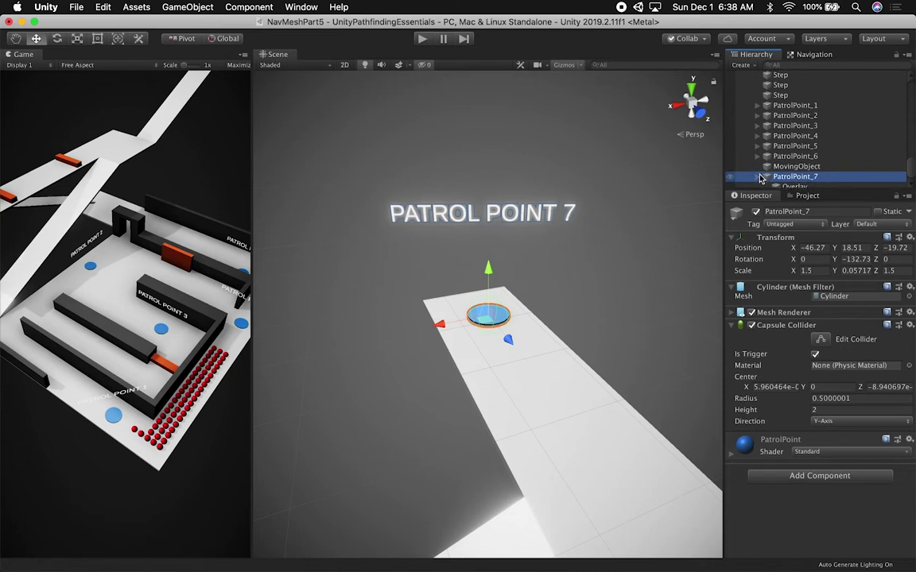
pyautogui.moveTo(778, 182); pyautogui.dragTo(783, 167)
# Step: Inspect the Points list of the Patrol Agent script on one of the Player objects
pyautogui.scroll(3, 803, 108)
pyautogui.scroll(5, 804, 107)
pyautogui.click(805, 97)
pyautogui.scroll(-6, 858, 370)
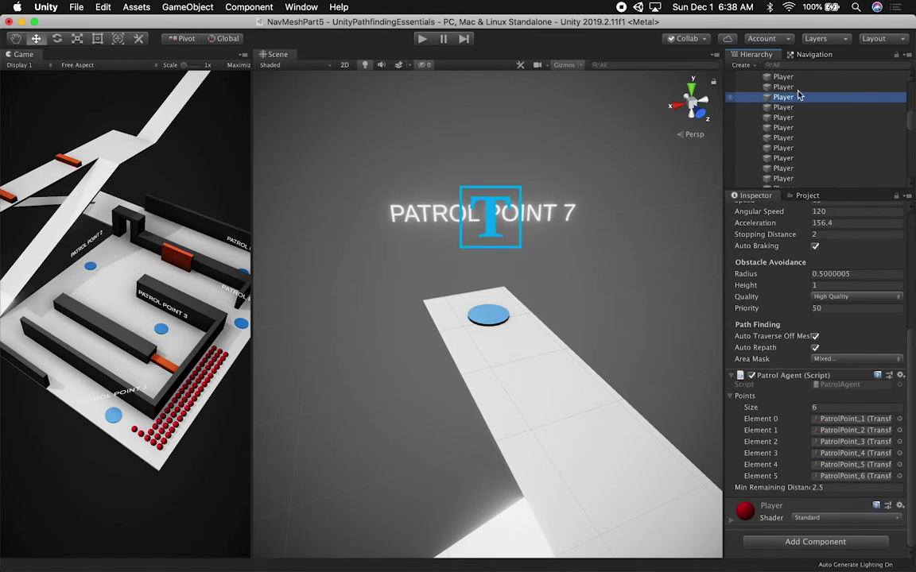
pyautogui.scroll(-10, 812, 153)
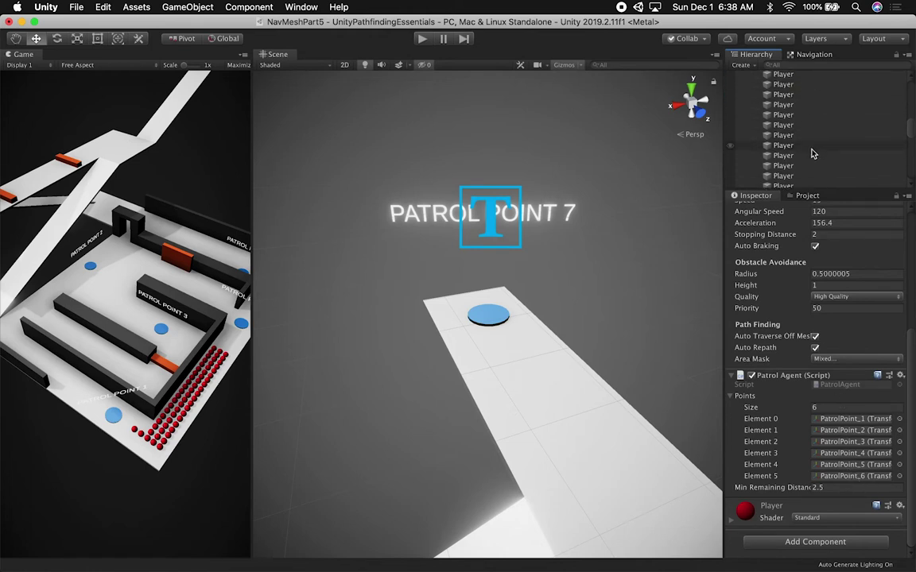
# Step: Enlarge the hierarchy area and select every Player object under Geometry
pyautogui.click(812, 174)
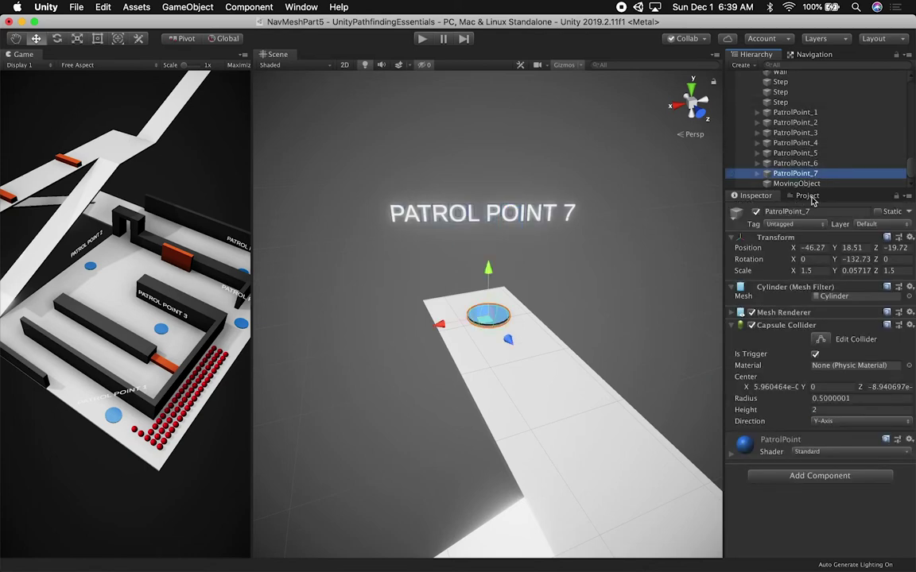
pyautogui.moveTo(823, 191); pyautogui.dragTo(825, 368)
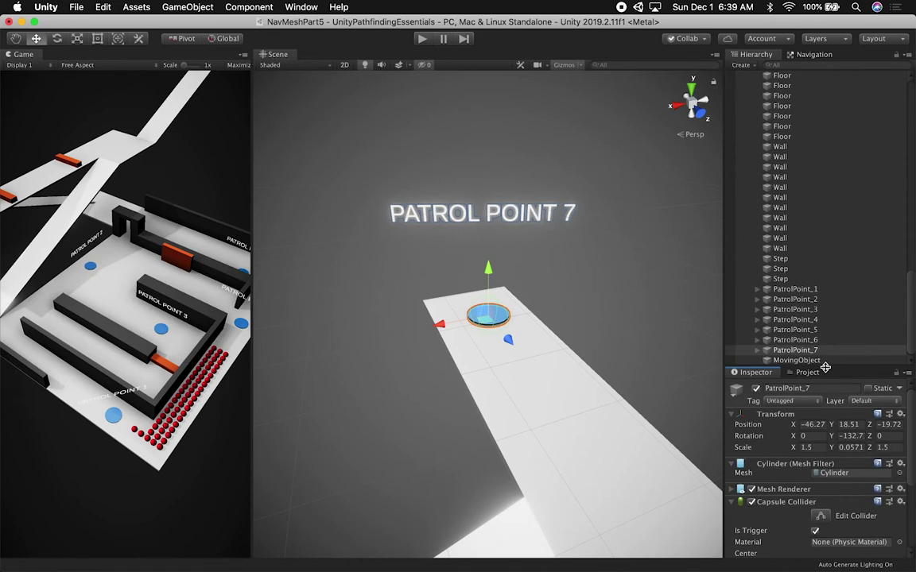
pyautogui.scroll(15, 817, 215)
pyautogui.click(798, 116)
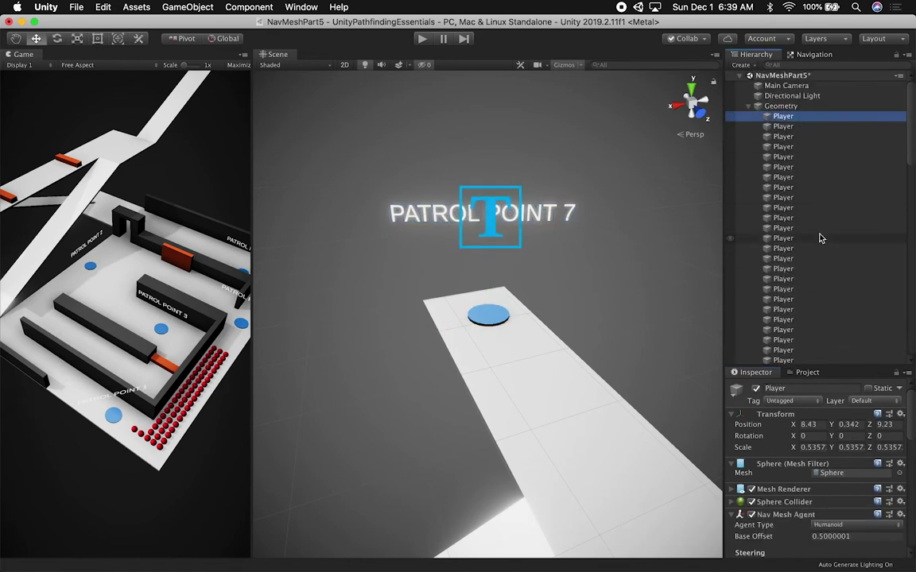
pyautogui.scroll(-15, 821, 239)
pyautogui.scroll(5, 809, 136)
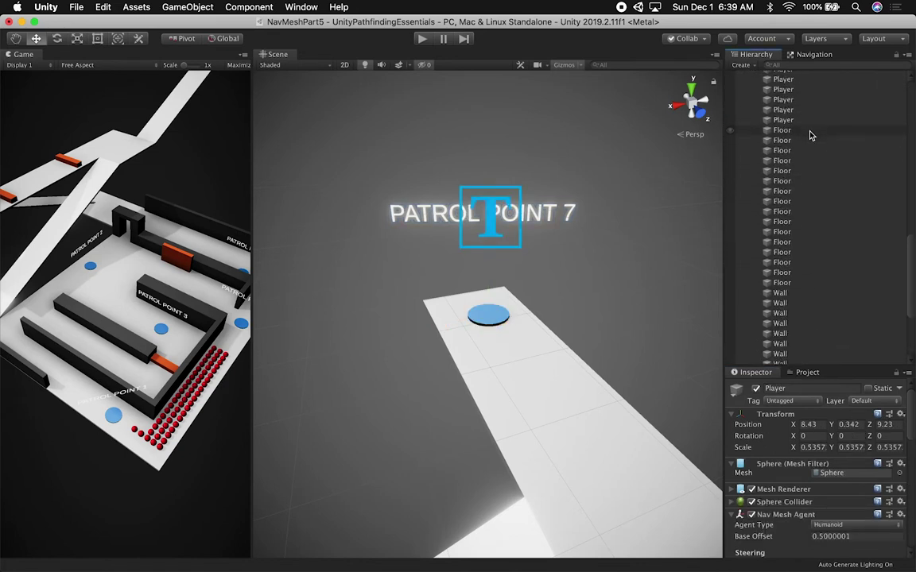
pyautogui.keyDown('shift'); pyautogui.click(811, 120); pyautogui.keyUp('shift')
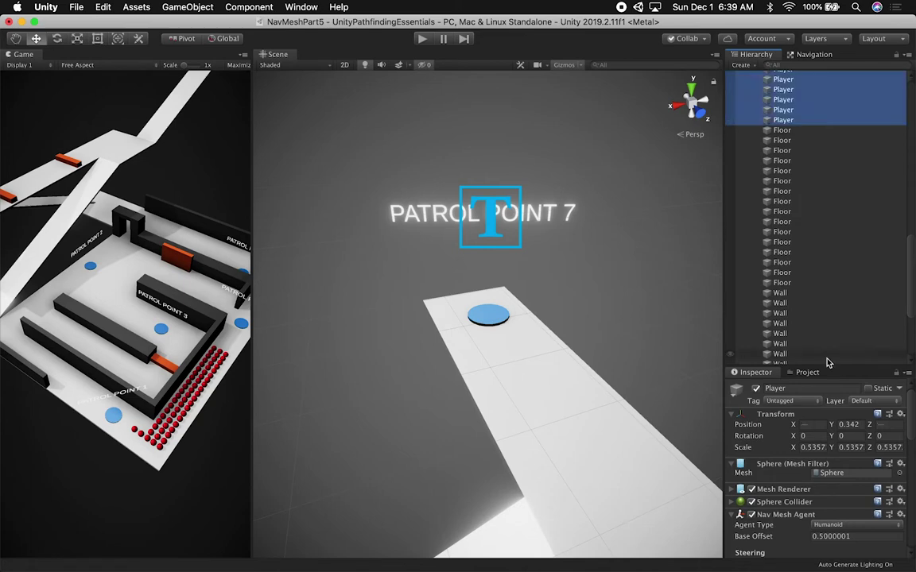
# Step: Set the Patrol Agent's Points size to 7 for all selected Player objects
pyautogui.click(841, 368)
pyautogui.moveTo(841, 368); pyautogui.dragTo(808, 201)
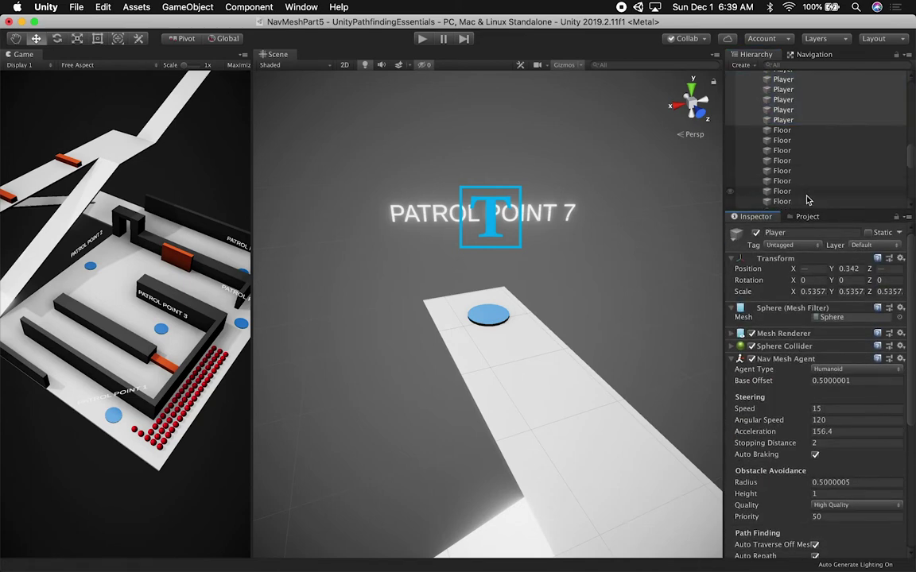
pyautogui.scroll(-5, 852, 338)
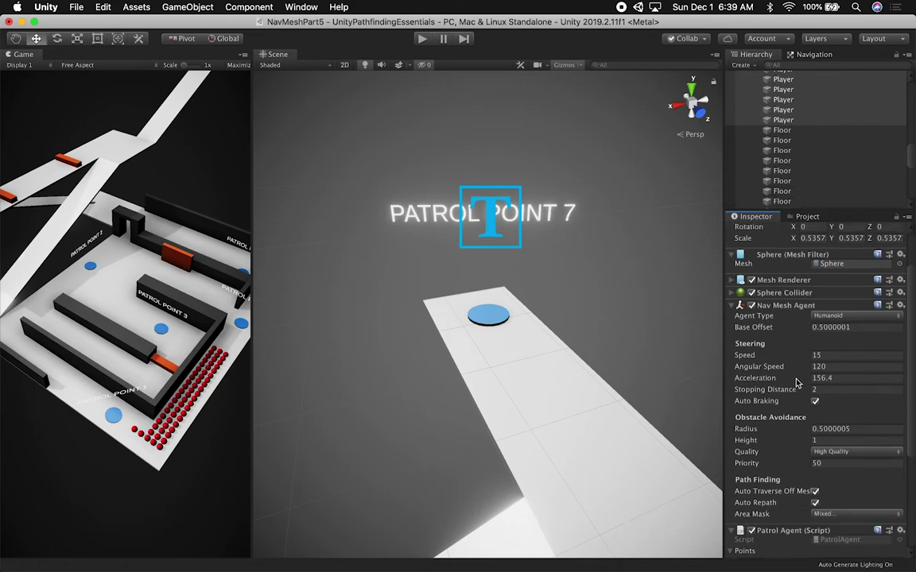
pyautogui.click(838, 407)
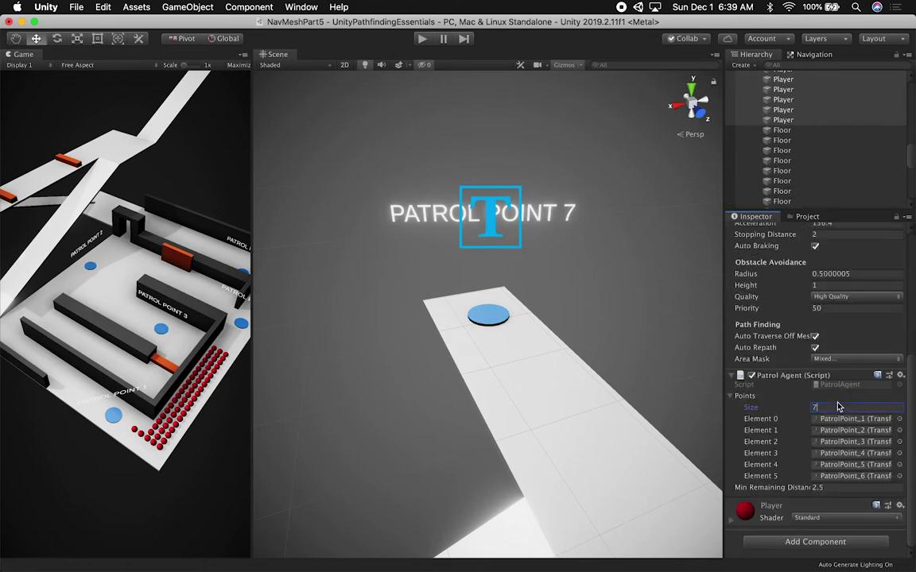
pyautogui.write('7')
pyautogui.press('Return')
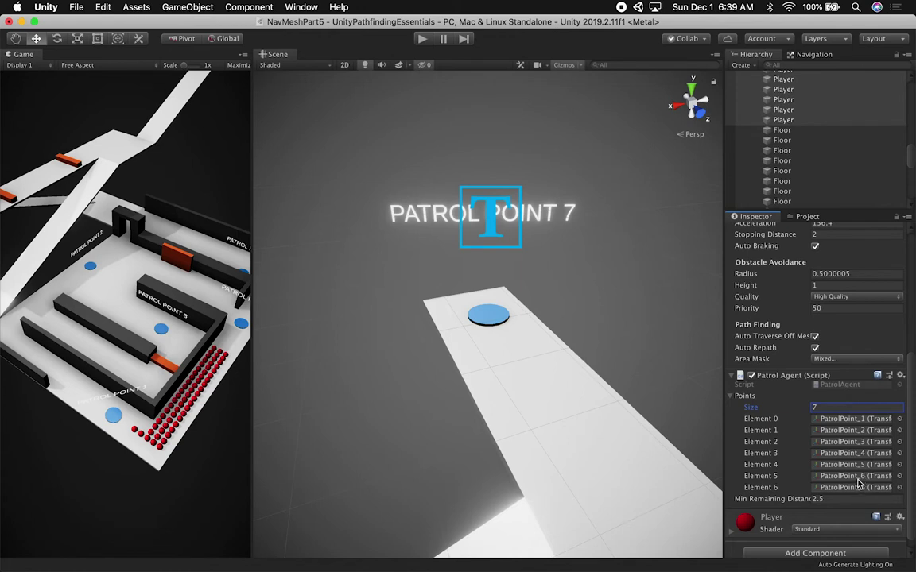
# Step: Assign PatrolPoint_7 to Element 6 of the Patrol Agent's Points on all selected Players
pyautogui.scroll(-5, 827, 188)
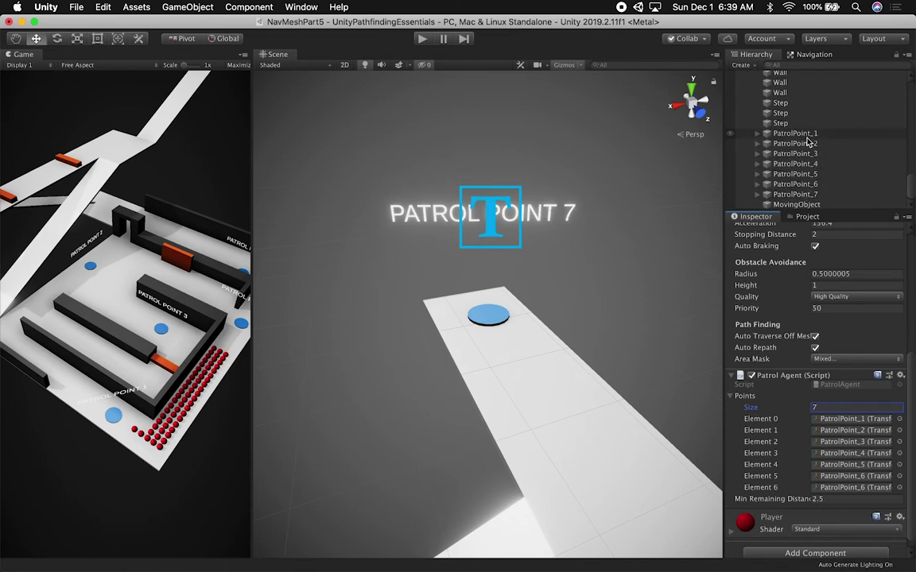
pyautogui.scroll(5, 823, 131)
pyautogui.scroll(-5, 824, 131)
pyautogui.moveTo(803, 199); pyautogui.dragTo(831, 495)
# Step: Check the Patrol Agent's Points list on several individual Player objects
pyautogui.scroll(5, 827, 135)
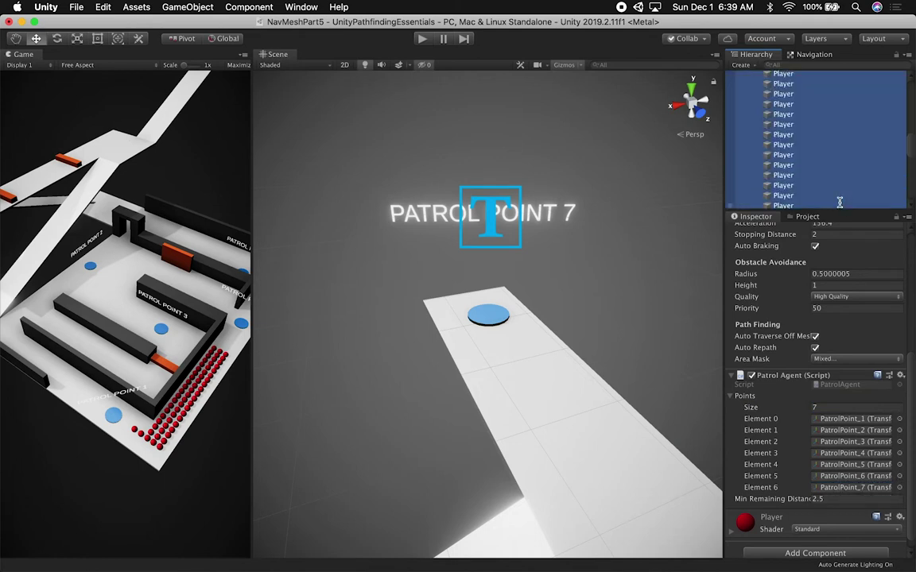
pyautogui.click(819, 123)
pyautogui.press('Up')
pyautogui.press('Up')
pyautogui.press('Up')
pyautogui.press('Up')
pyautogui.press('Up')
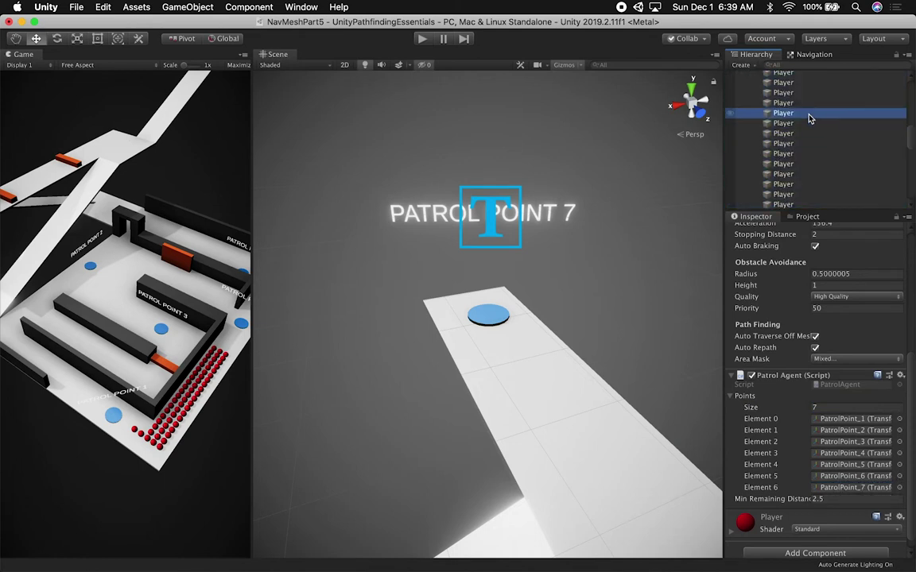
# Step: Go through further Player objects and verify that each one's Points list includes PatrolPoint_7
pyautogui.press('Down')
pyautogui.press('Down')
pyautogui.press('Down')
pyautogui.press('Down')
pyautogui.press('Down')
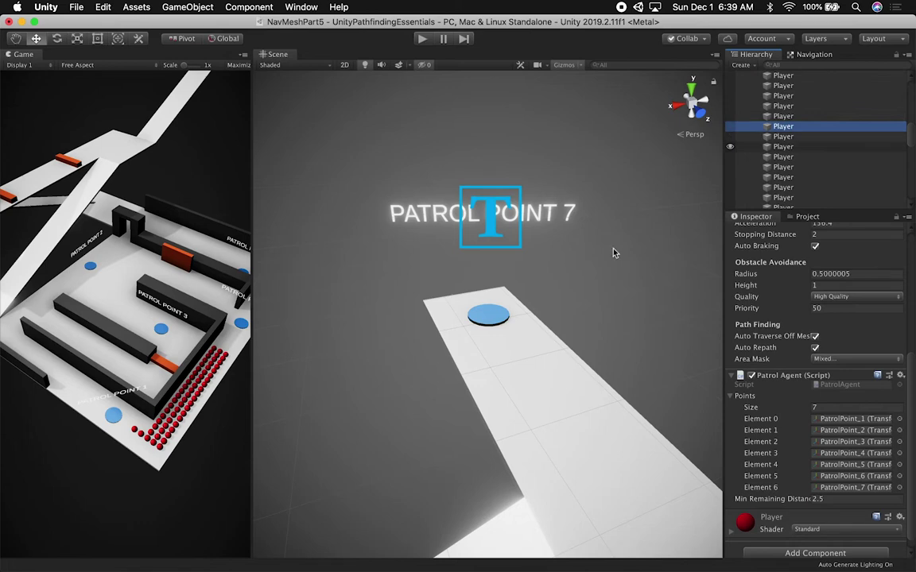
# Step: Duplicate an orange Step from the lower walkway and move the copy close to the Patrol Point 7 platform
pyautogui.scroll(-10, 581, 310)
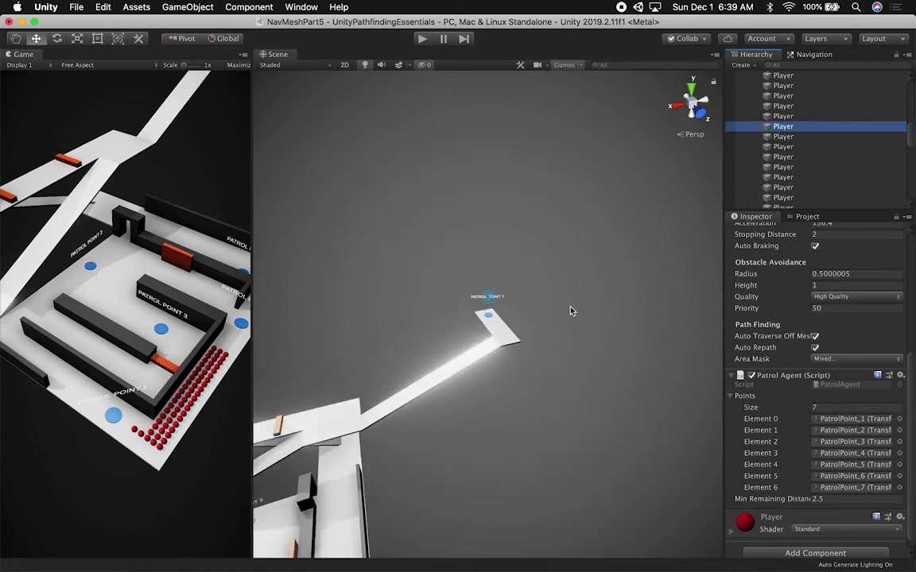
pyautogui.moveTo(570, 289); pyautogui.dragTo(572, 287, button='middle')
pyautogui.keyDown('alt'); pyautogui.moveTo(548, 321); pyautogui.dragTo(486, 380); pyautogui.keyUp('alt')
pyautogui.click(400, 399)
pyautogui.press('super+d')
pyautogui.moveTo(380, 420); pyautogui.dragTo(554, 273)
pyautogui.moveTo(507, 224); pyautogui.dragTo(405, 307)
pyautogui.press('e')
pyautogui.press('w')
pyautogui.press('f')
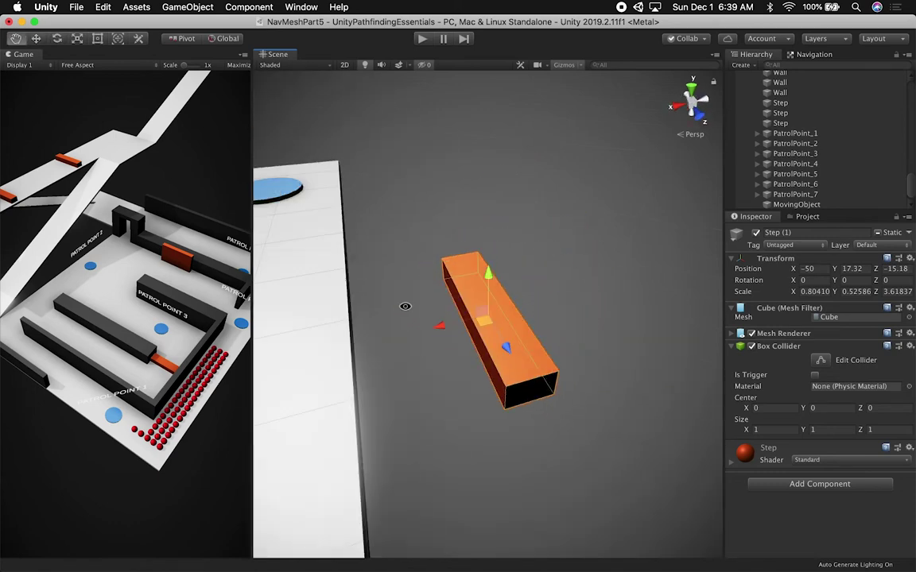
# Step: Move the Step copy above the Patrol Point 7 platform, to about X -46.17, Y 19.33
pyautogui.scroll(-5, 404, 307)
pyautogui.moveTo(405, 307); pyautogui.dragTo(511, 316, button='middle')
pyautogui.moveTo(500, 324); pyautogui.dragTo(429, 350)
pyautogui.moveTo(460, 290); pyautogui.dragTo(461, 252)
# Step: Set the Step copy's Y rotation to 90 so it spans the platform's width, and lower it towards the platform
pyautogui.press('e')
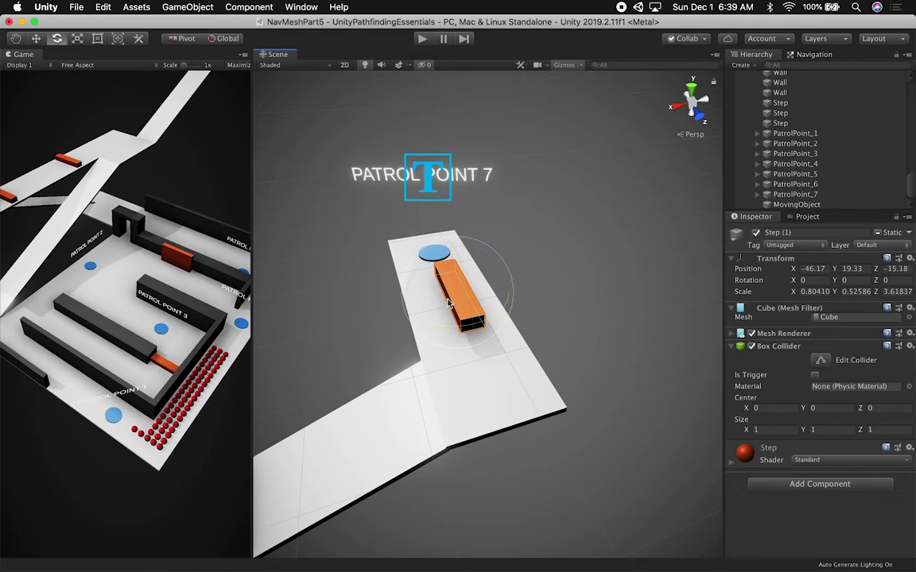
pyautogui.moveTo(465, 328); pyautogui.dragTo(568, 226)
pyautogui.click(854, 280)
pyautogui.write('90')
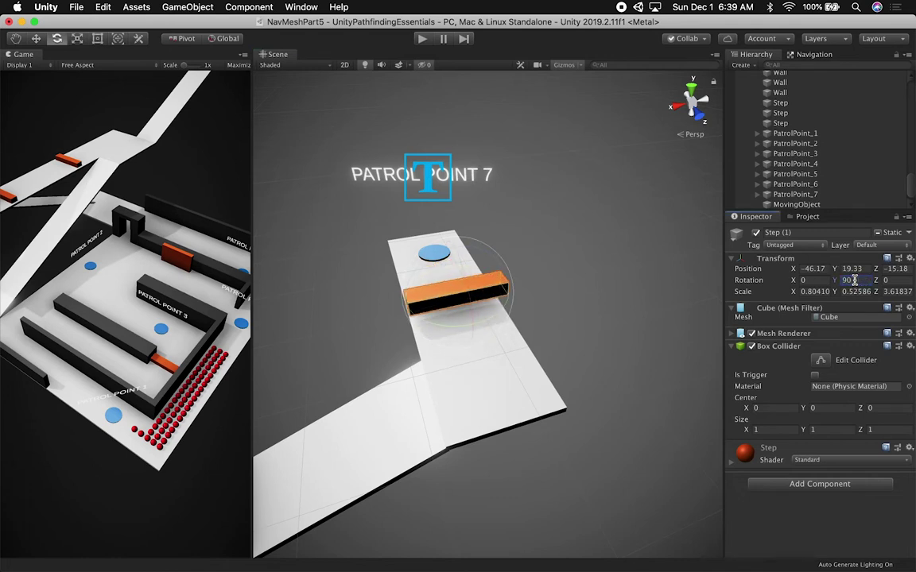
pyautogui.keyDown('alt'); pyautogui.moveTo(464, 408); pyautogui.dragTo(447, 404); pyautogui.keyUp('alt')
pyautogui.press('w')
pyautogui.keyDown('alt'); pyautogui.moveTo(459, 337); pyautogui.dragTo(448, 254); pyautogui.keyUp('alt')
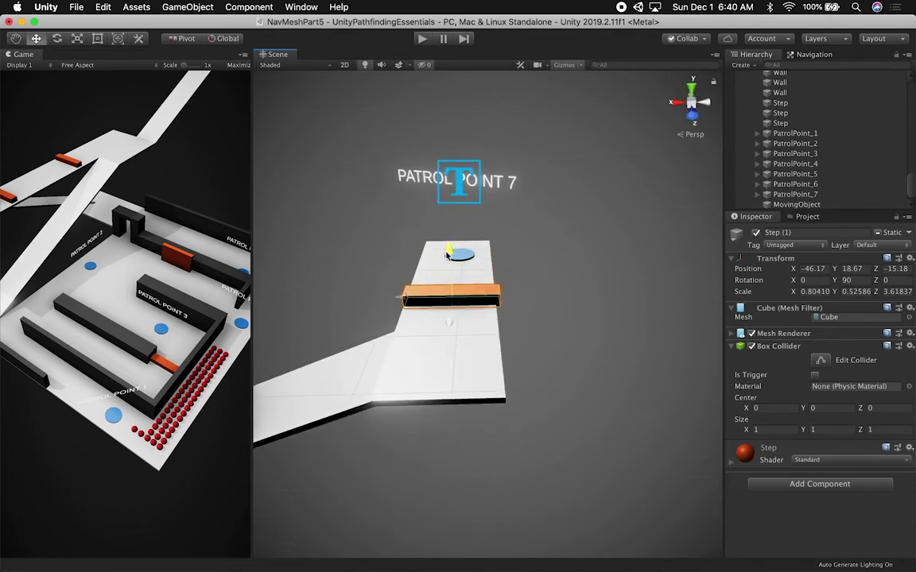
# Step: Widen the Floor under Patrol Point 7 to an X scale of about 3.62 to match the Step's length
pyautogui.click(537, 278)
pyautogui.click(458, 330)
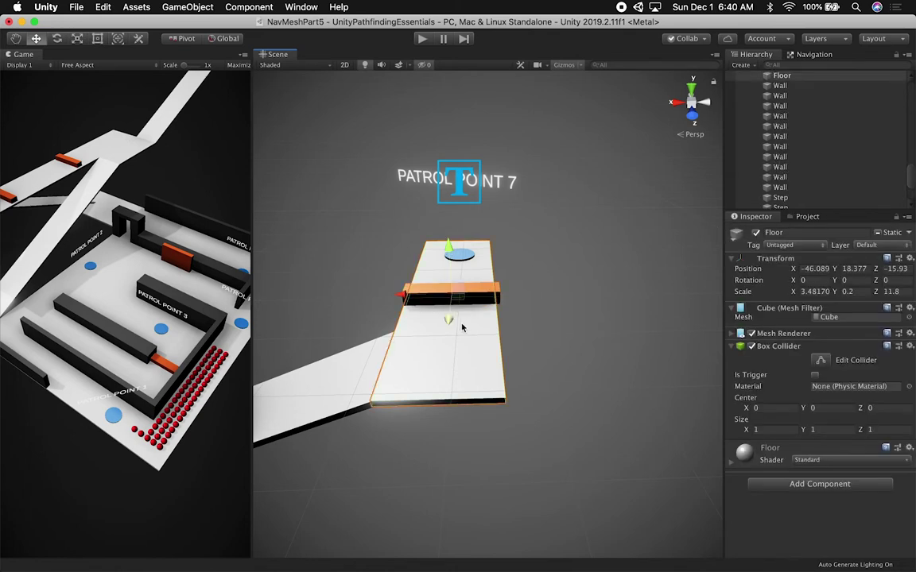
pyautogui.press('t')
pyautogui.moveTo(497, 314); pyautogui.dragTo(500, 315)
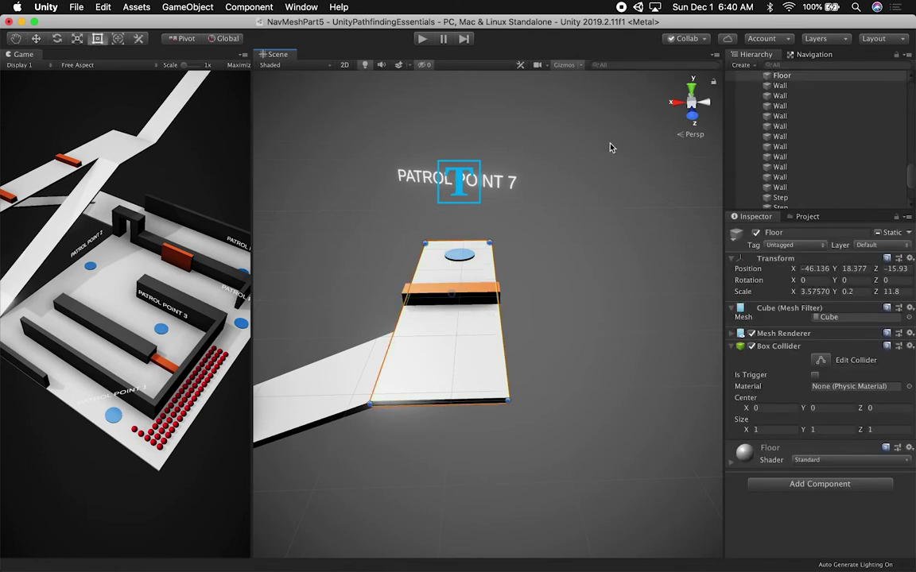
pyautogui.click(693, 104)
pyautogui.click(679, 102)
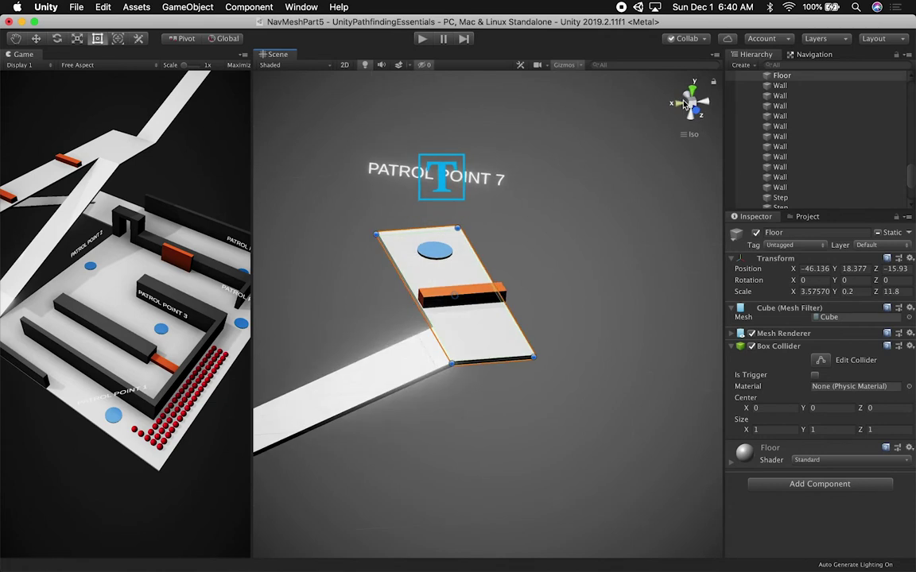
pyautogui.click(679, 103)
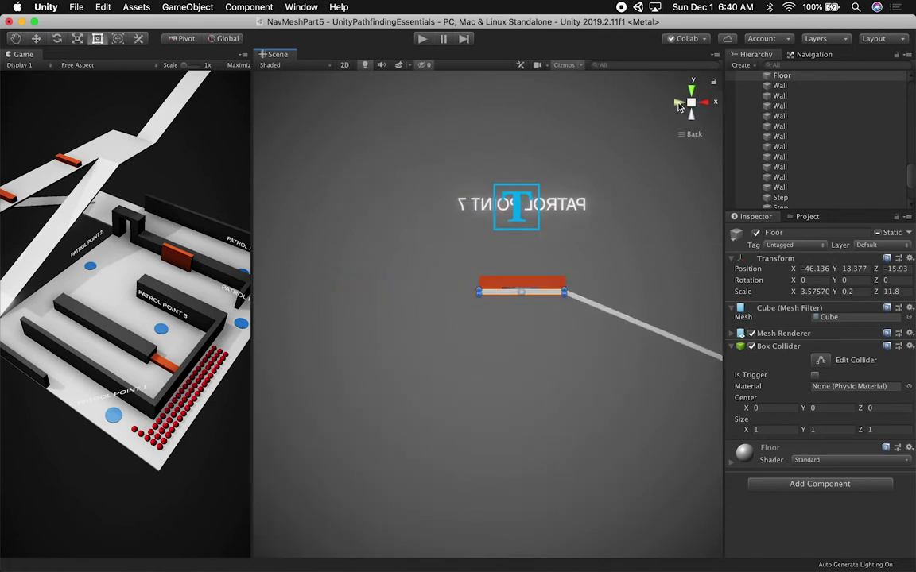
pyautogui.scroll(5, 599, 241)
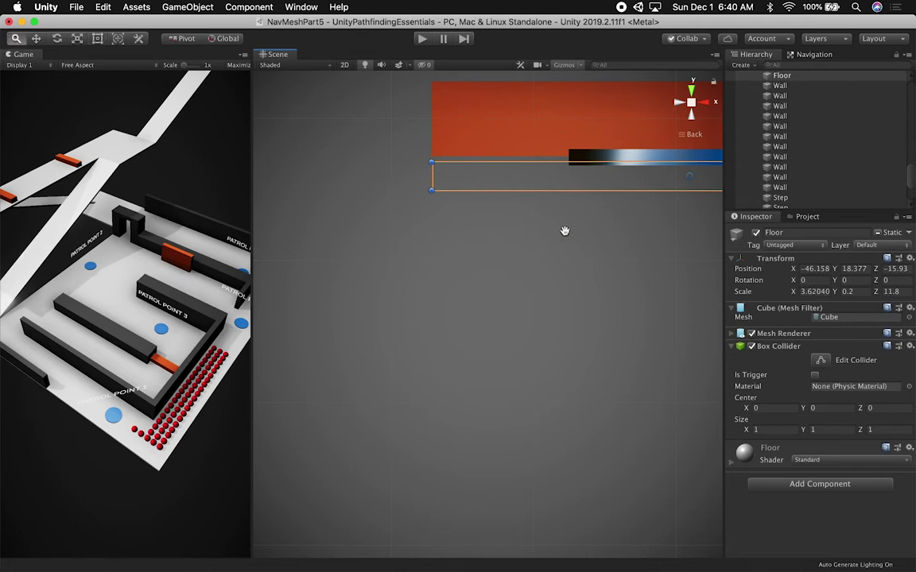
# Step: Lower the Step copy onto the platform at about Y 18.72 and shift it towards the ramp to about Z -13.57
pyautogui.keyDown('alt'); pyautogui.keyDown('super'); pyautogui.moveTo(564, 230); pyautogui.dragTo(308, 302); pyautogui.keyUp('super'); pyautogui.keyUp('alt')
pyautogui.moveTo(551, 279); pyautogui.dragTo(607, 276, button='middle')
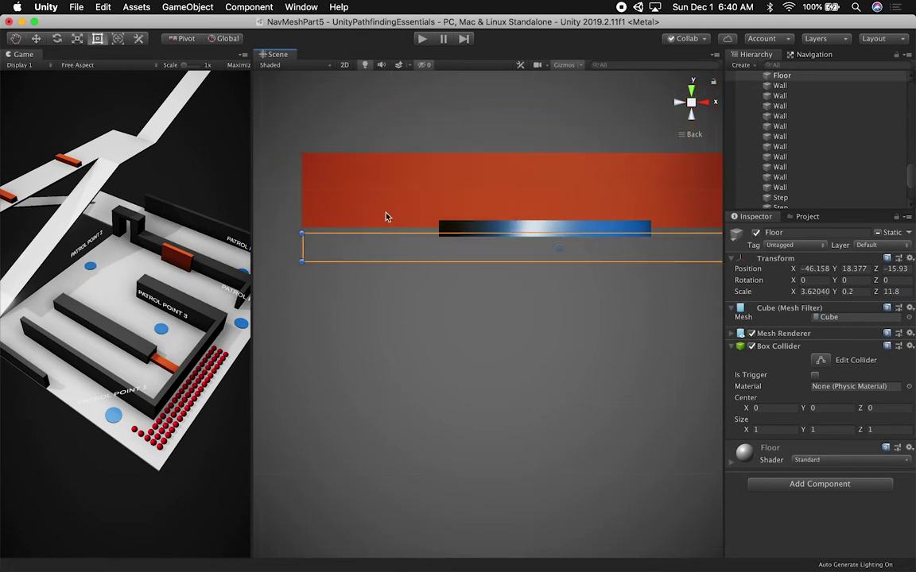
pyautogui.click(387, 213)
pyautogui.press('w')
pyautogui.moveTo(561, 140); pyautogui.dragTo(560, 147)
pyautogui.click(721, 100)
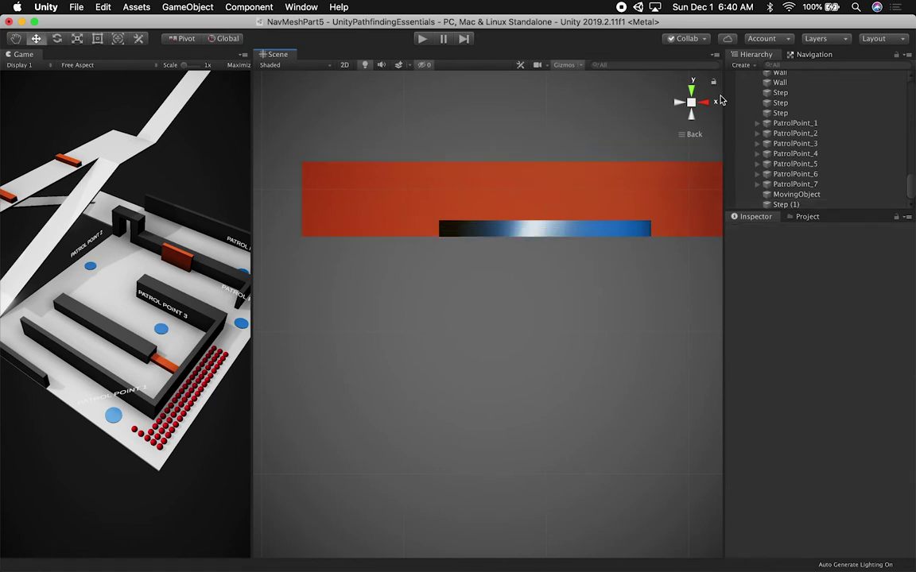
pyautogui.click(702, 103)
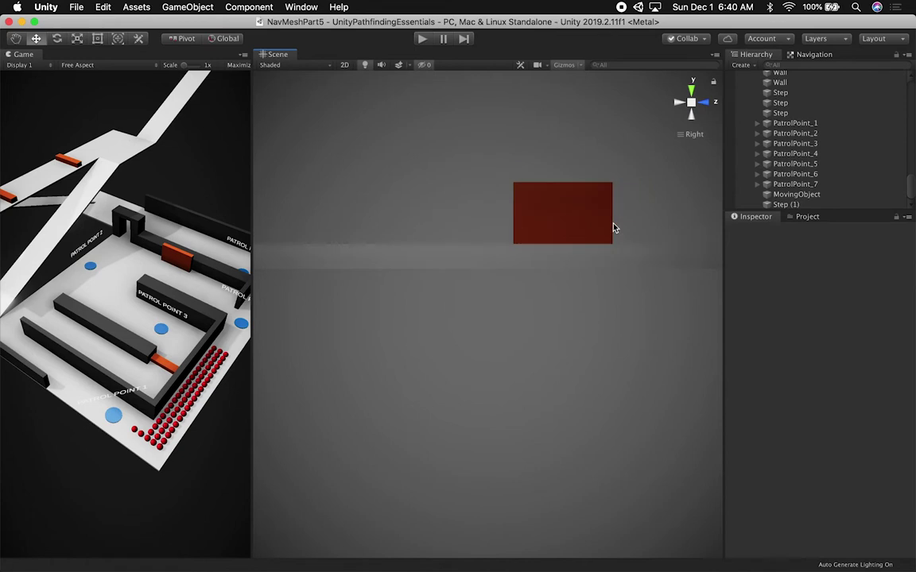
pyautogui.keyDown('alt'); pyautogui.moveTo(652, 232); pyautogui.dragTo(556, 429); pyautogui.keyUp('alt')
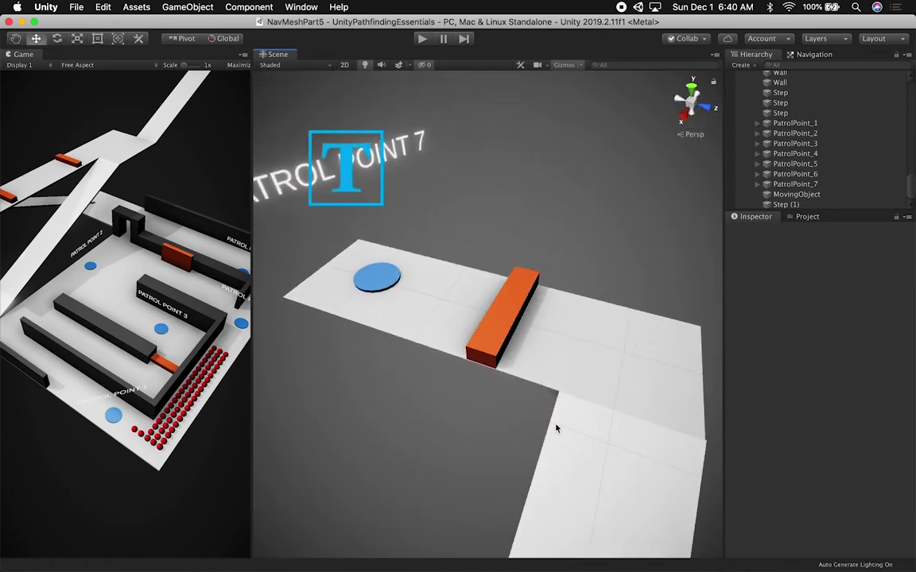
pyautogui.click(494, 345)
pyautogui.moveTo(558, 327); pyautogui.dragTo(609, 344)
pyautogui.scroll(-3, 609, 344)
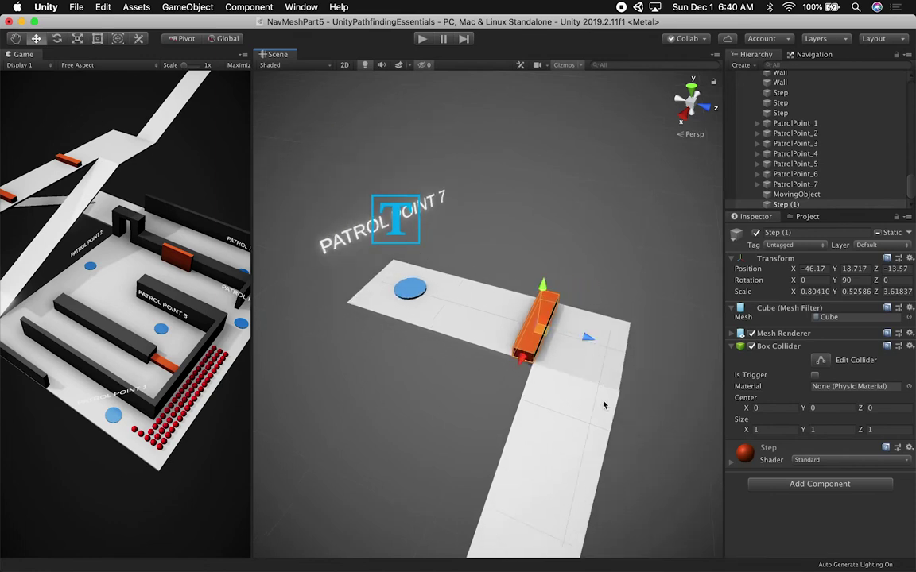
# Step: Examine the extended level from several angles, from the Patrol Point 7 platform down to the maze
pyautogui.keyDown('alt'); pyautogui.moveTo(603, 405); pyautogui.dragTo(414, 414); pyautogui.keyUp('alt')
pyautogui.click(399, 371)
pyautogui.keyDown('alt'); pyautogui.moveTo(400, 371); pyautogui.dragTo(541, 427); pyautogui.keyUp('alt')
pyautogui.click(543, 430)
pyautogui.scroll(-10, 543, 430)
pyautogui.keyDown('alt'); pyautogui.moveTo(505, 442); pyautogui.dragTo(570, 414, button='middle'); pyautogui.keyUp('alt')
pyautogui.keyDown('alt'); pyautogui.moveTo(523, 435); pyautogui.dragTo(526, 458); pyautogui.keyUp('alt')
pyautogui.scroll(4, 542, 456)
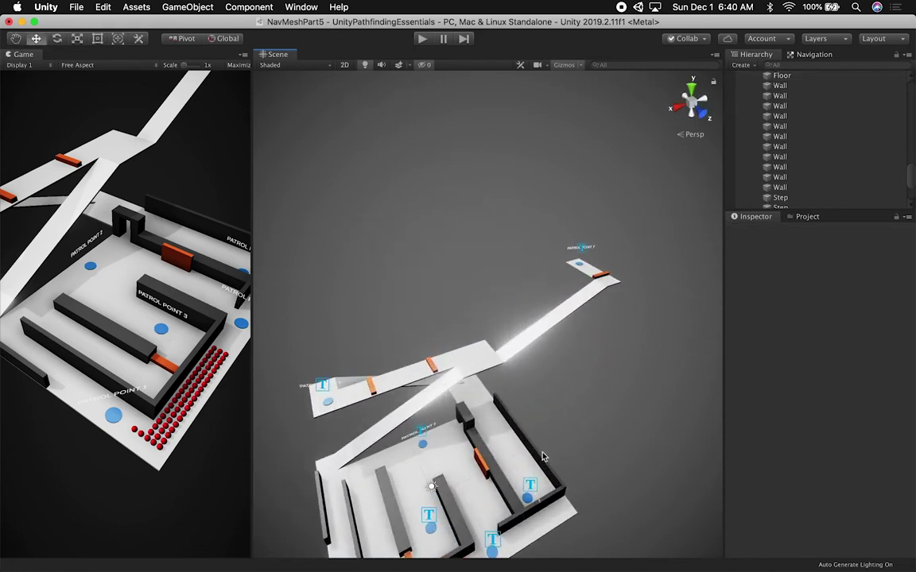
pyautogui.keyDown('alt'); pyautogui.moveTo(569, 379); pyautogui.dragTo(469, 308); pyautogui.keyUp('alt')
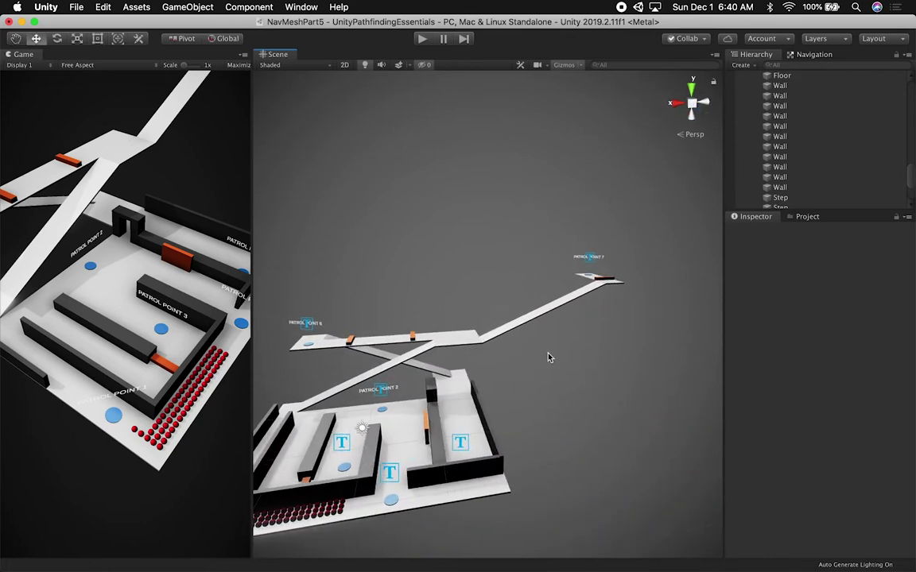
# Step: Duplicate the three Floor sections of the ramp leading to Patrol Point 7 and raise the copies above it
pyautogui.click(520, 323)
pyautogui.keyDown('shift'); pyautogui.click(543, 314); pyautogui.keyUp('shift')
pyautogui.keyDown('shift'); pyautogui.click(576, 296); pyautogui.keyUp('shift')
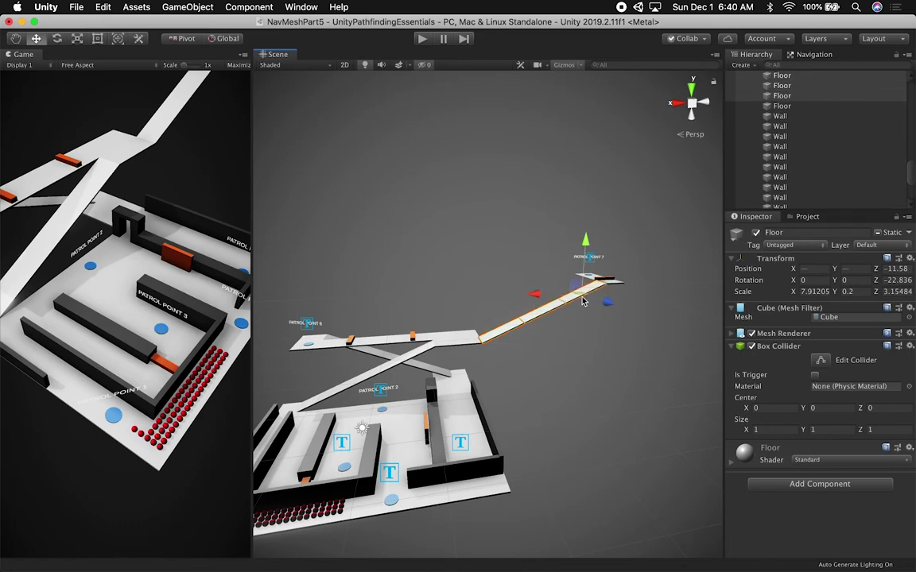
pyautogui.moveTo(562, 332); pyautogui.dragTo(531, 372, button='middle')
pyautogui.scroll(8, 531, 372)
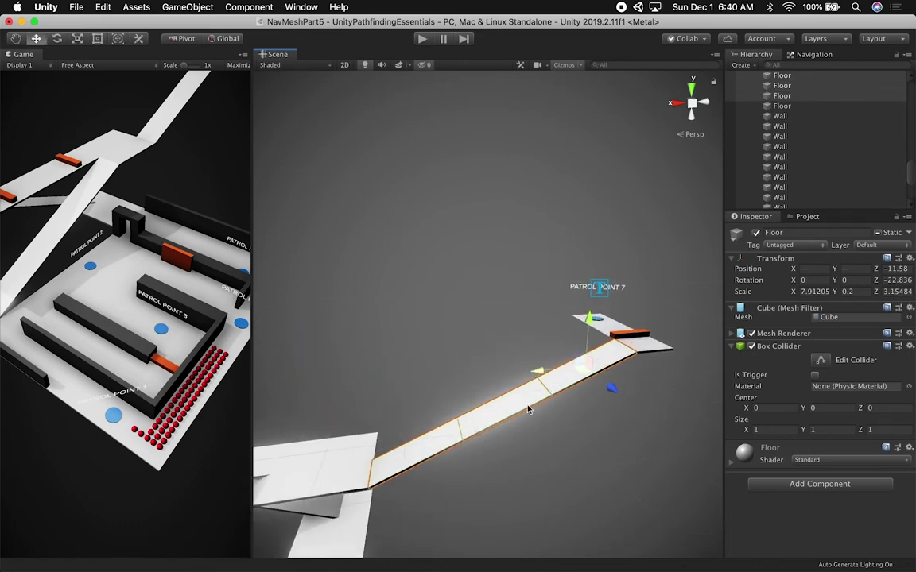
pyautogui.keyDown('alt'); pyautogui.moveTo(528, 409); pyautogui.dragTo(600, 422); pyautogui.keyUp('alt')
pyautogui.keyDown('shift'); pyautogui.click(612, 308); pyautogui.keyUp('shift')
pyautogui.moveTo(477, 426); pyautogui.dragTo(467, 385)
pyautogui.keyDown('alt'); pyautogui.moveTo(488, 419); pyautogui.dragTo(498, 382); pyautogui.keyUp('alt')
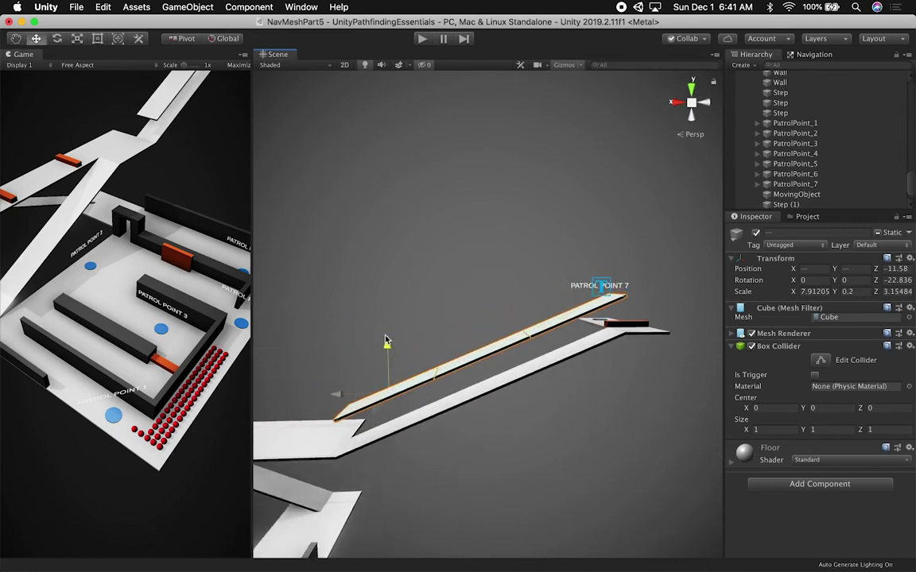
pyautogui.keyDown('alt'); pyautogui.moveTo(367, 376); pyautogui.dragTo(448, 410); pyautogui.keyUp('alt')
pyautogui.moveTo(415, 355); pyautogui.dragTo(423, 353)
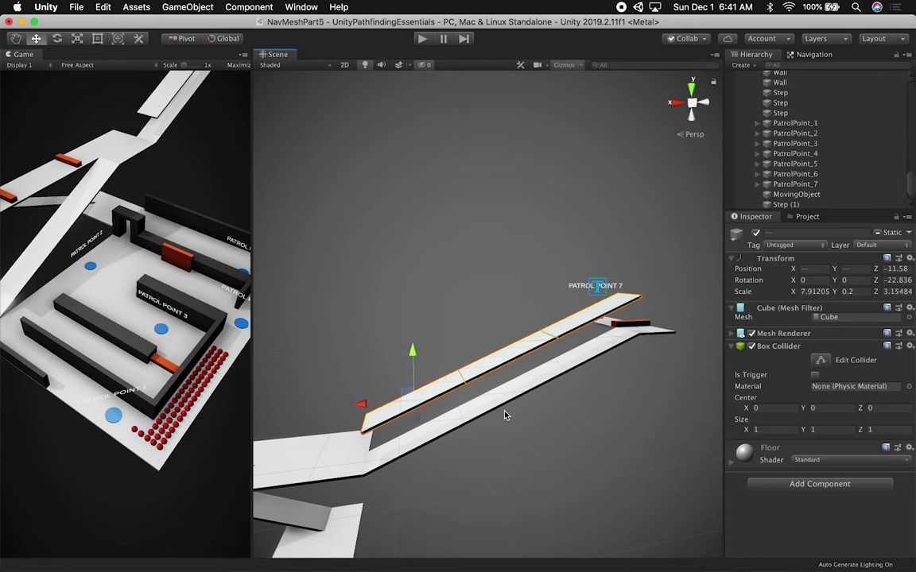
# Step: Delete the two outer Floor copies and stretch the middle one along the ramp to an X scale of about 23.49
pyautogui.click(492, 364)
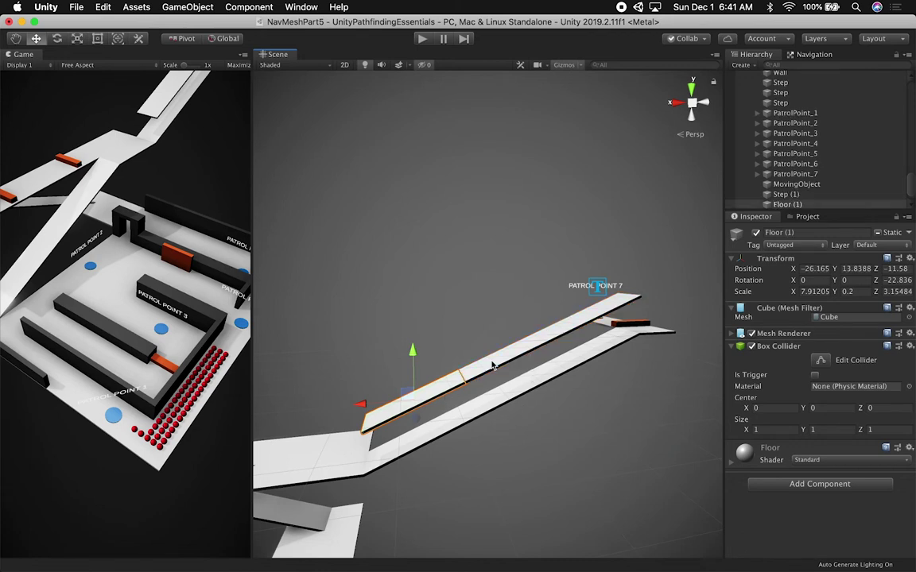
pyautogui.keyDown('shift'); pyautogui.click(583, 322); pyautogui.keyUp('shift')
pyautogui.press('super+BackSpace')
pyautogui.click(531, 342)
pyautogui.press('r')
pyautogui.moveTo(465, 381); pyautogui.dragTo(368, 429)
# Step: Duplicate the stretched Floor strip and switch the transform handle orientation to Local for rotating it
pyautogui.keyDown('alt'); pyautogui.moveTo(597, 435); pyautogui.dragTo(592, 374); pyautogui.keyUp('alt')
pyautogui.press('w')
pyautogui.press('super+d')
pyautogui.press('e')
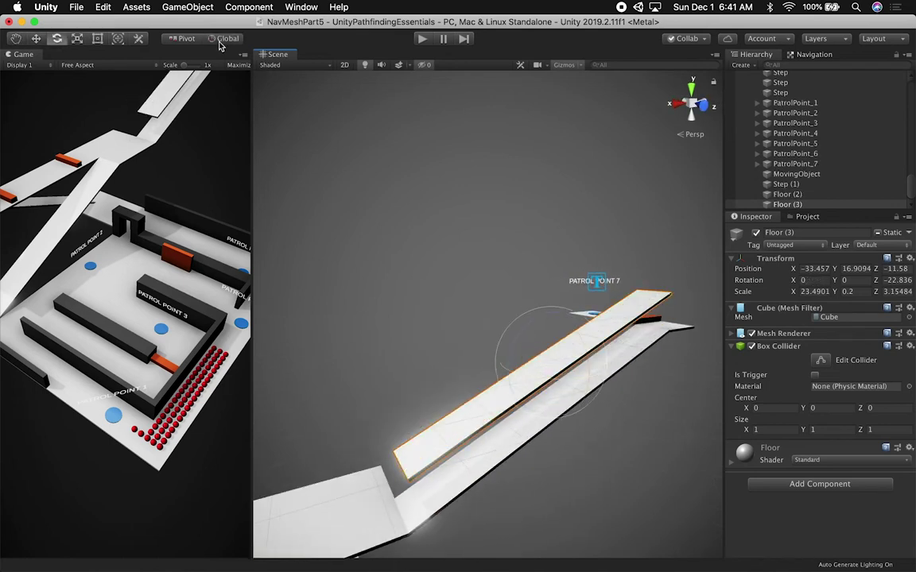
# Step: Try a freehand rotation of the duplicated Floor strip and undo it
pyautogui.moveTo(569, 336); pyautogui.dragTo(542, 351)
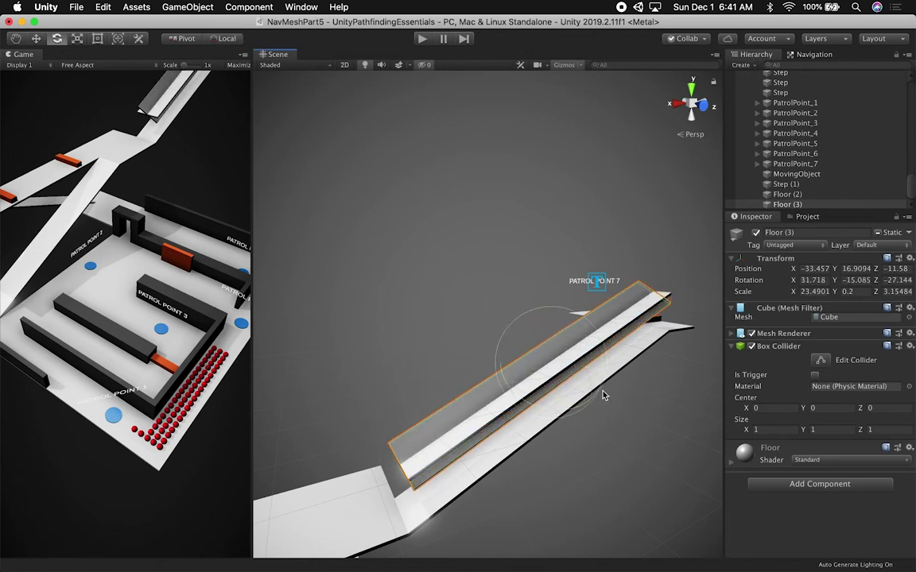
pyautogui.press('w')
pyautogui.press('super+z')
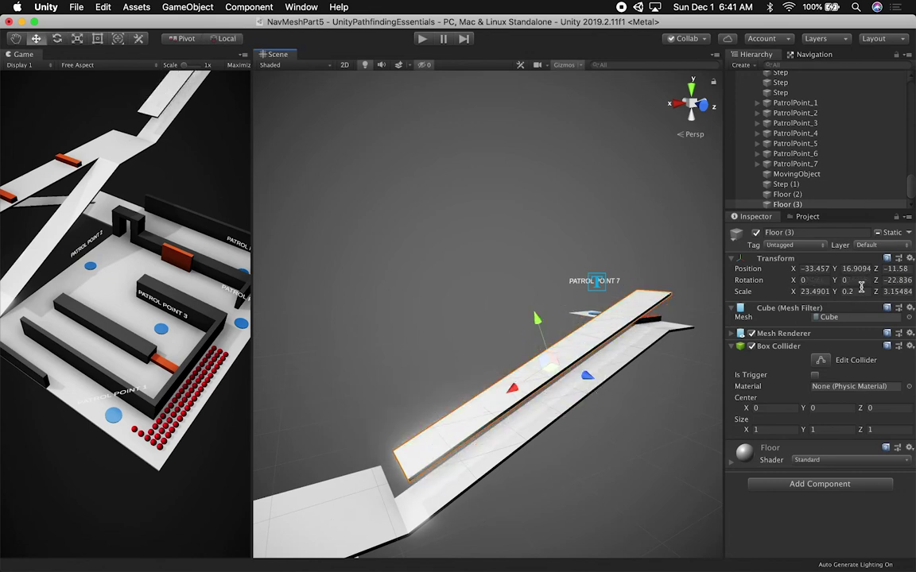
# Step: Try rotating the duplicated Floor strip numerically about Y and to 90 about Z, restoring its original rotation
pyautogui.write('9')
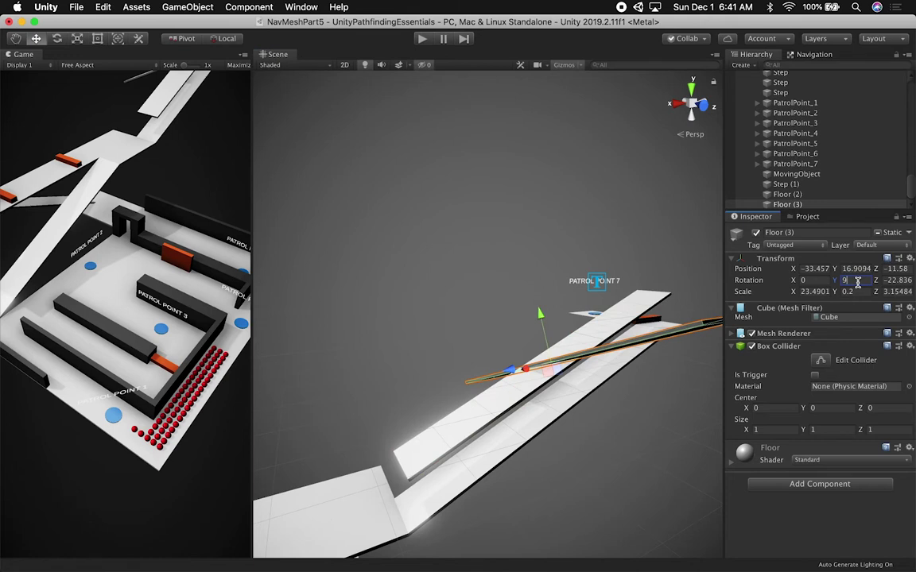
pyautogui.press('BackSpace')
pyautogui.write('0')
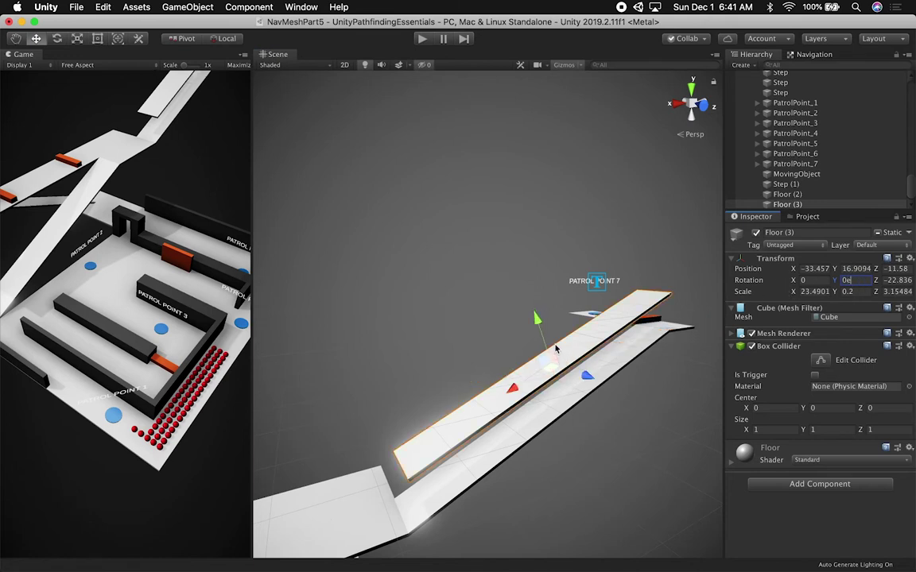
pyautogui.click(897, 280)
pyautogui.write('90')
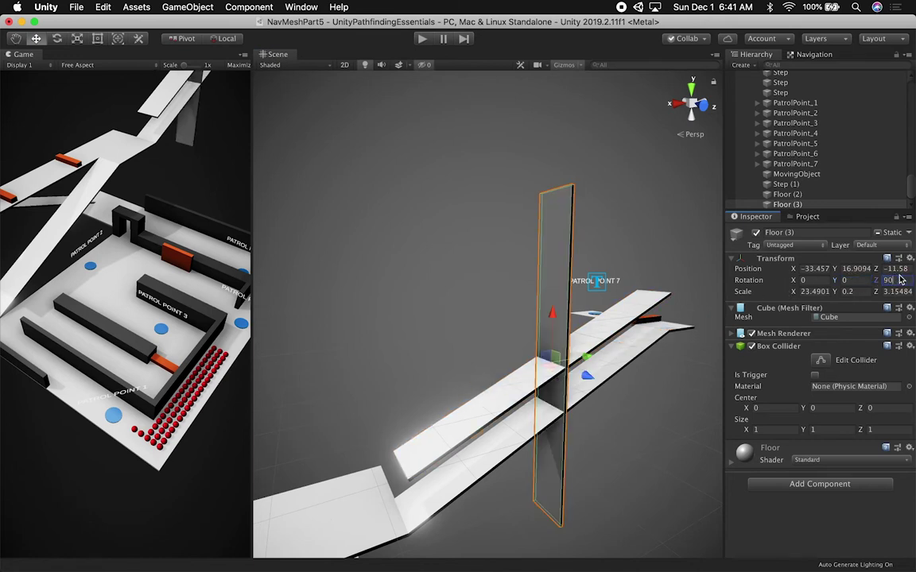
pyautogui.press('Escape')
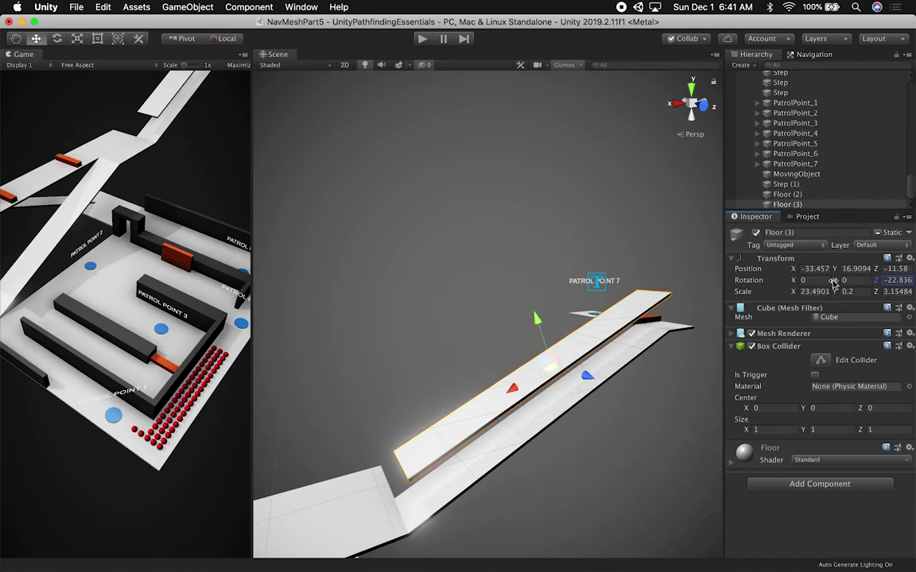
# Step: Rotate the duplicated Floor strip freehand until it stands on edge along the ramp
pyautogui.press('e')
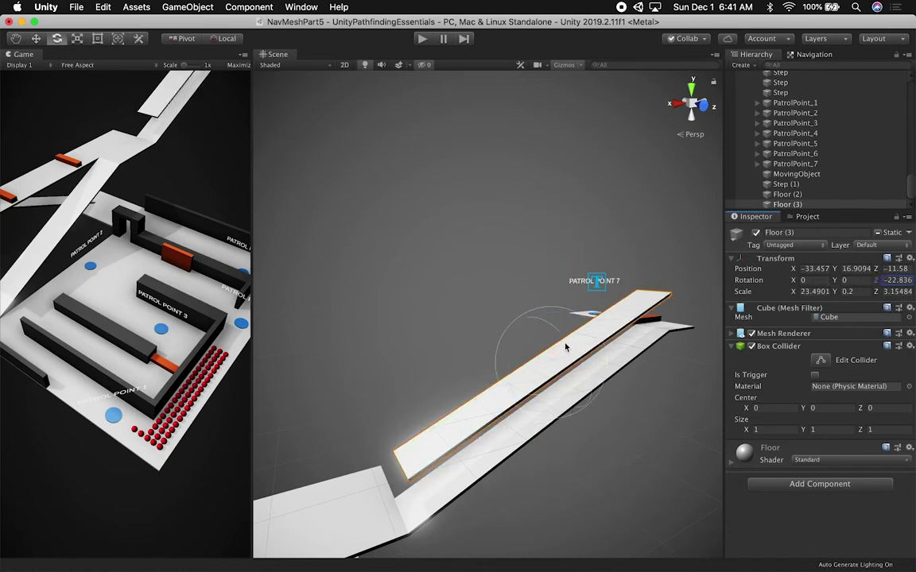
pyautogui.moveTo(604, 387); pyautogui.dragTo(669, 452)
pyautogui.keyDown('alt'); pyautogui.moveTo(547, 457); pyautogui.dragTo(708, 464); pyautogui.keyUp('alt')
pyautogui.moveTo(642, 452); pyautogui.dragTo(595, 415, button='middle')
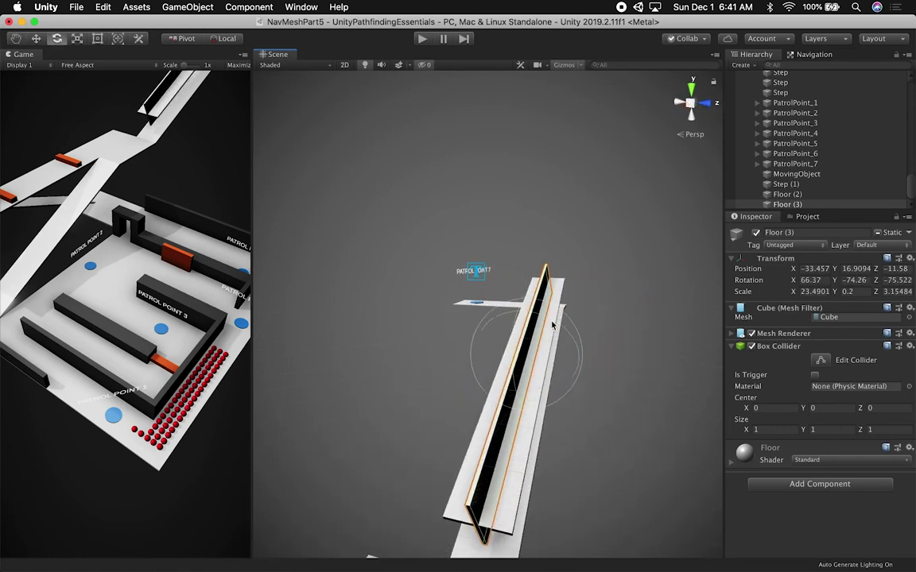
pyautogui.moveTo(553, 325); pyautogui.dragTo(612, 247)
# Step: Fine-tune the upright strip's rotation in the Right view to about 67.16, -90.10, -90.09
pyautogui.click(691, 104)
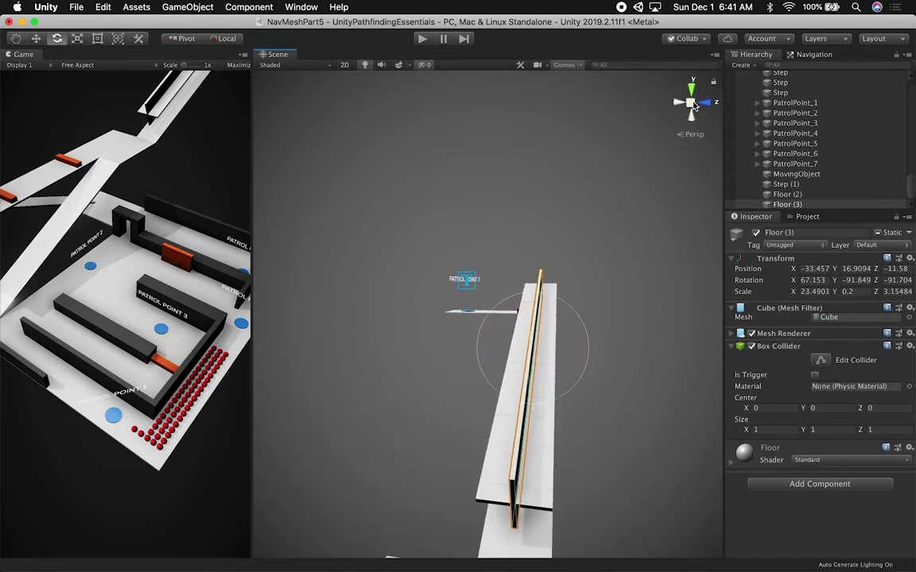
pyautogui.click(705, 103)
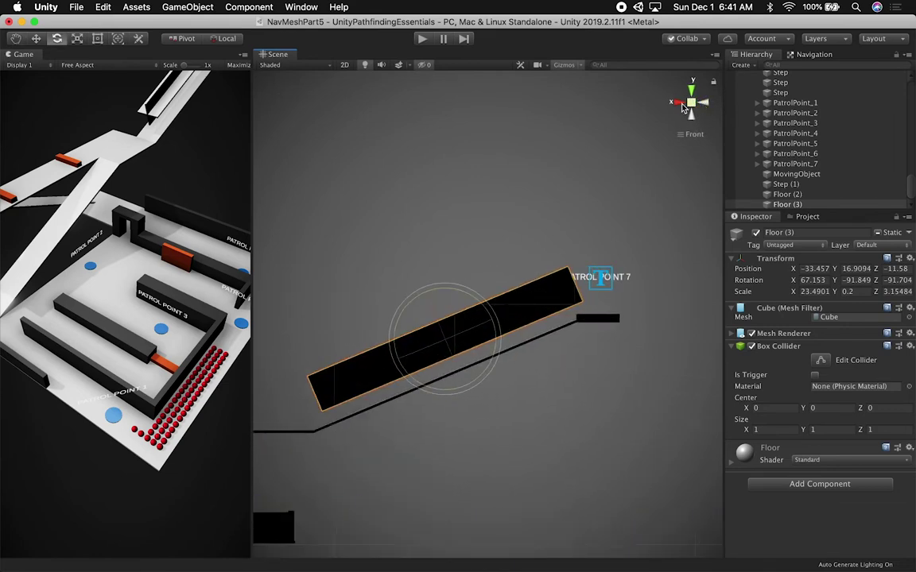
pyautogui.scroll(5, 658, 251)
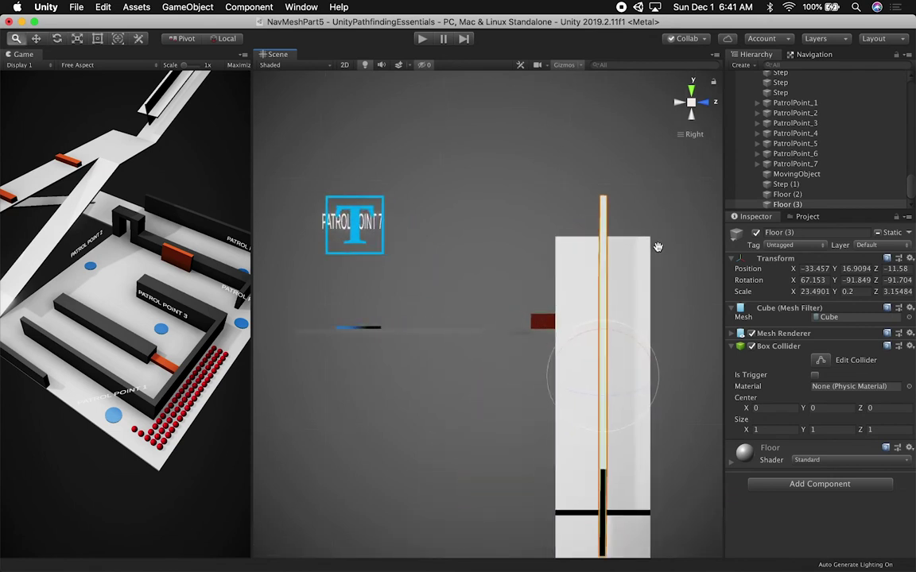
pyautogui.moveTo(584, 295); pyautogui.dragTo(583, 295)
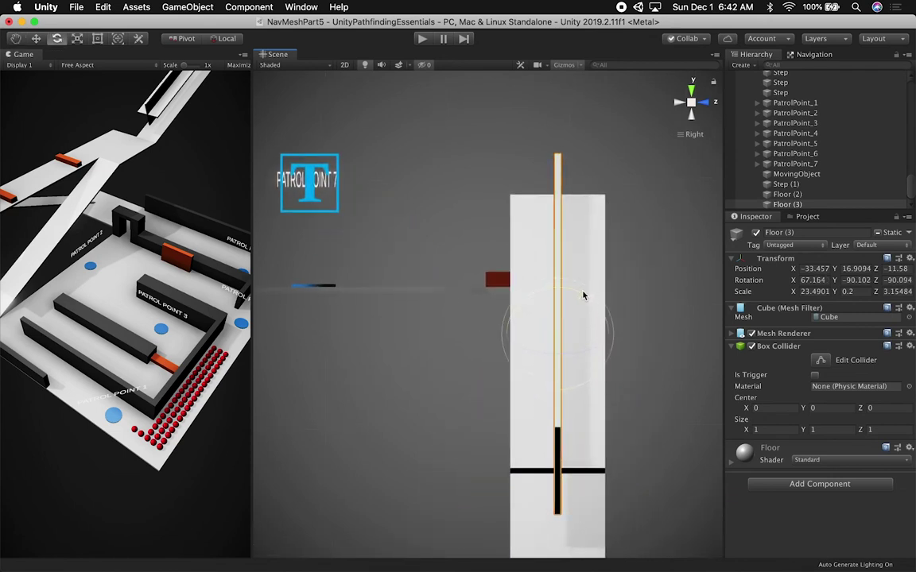
# Step: Duplicate the upright strip and move the copy sideways to the ramp's opposite edge, at Z about -12.89
pyautogui.keyDown('alt'); pyautogui.keyDown('super'); pyautogui.moveTo(647, 295); pyautogui.dragTo(613, 294); pyautogui.keyUp('super'); pyautogui.keyUp('alt')
pyautogui.press('w')
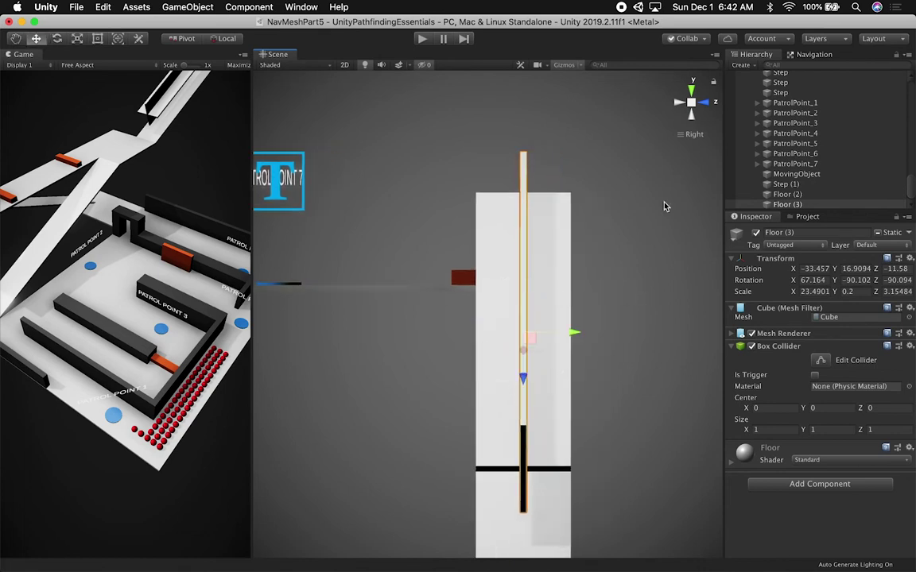
pyautogui.press('super+d')
pyautogui.moveTo(573, 332); pyautogui.dragTo(534, 332)
# Step: Vertex-snap the original upright strip, Floor (3), to the outer edge of the ramp as a side wall
pyautogui.click(691, 107)
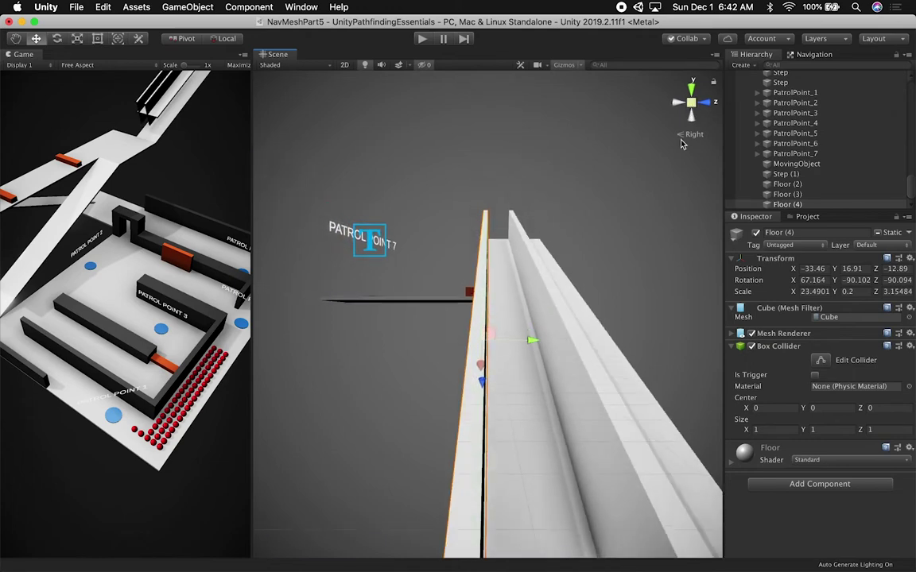
pyautogui.keyDown('alt'); pyautogui.moveTo(616, 266); pyautogui.dragTo(455, 316); pyautogui.keyUp('alt')
pyautogui.keyDown('alt'); pyautogui.moveTo(538, 327); pyautogui.dragTo(676, 340); pyautogui.keyUp('alt')
pyautogui.click(537, 238)
pyautogui.keyDown('alt'); pyautogui.moveTo(591, 300); pyautogui.dragTo(566, 308); pyautogui.keyUp('alt')
pyautogui.press('v')
pyautogui.moveTo(566, 256); pyautogui.dragTo(589, 282)
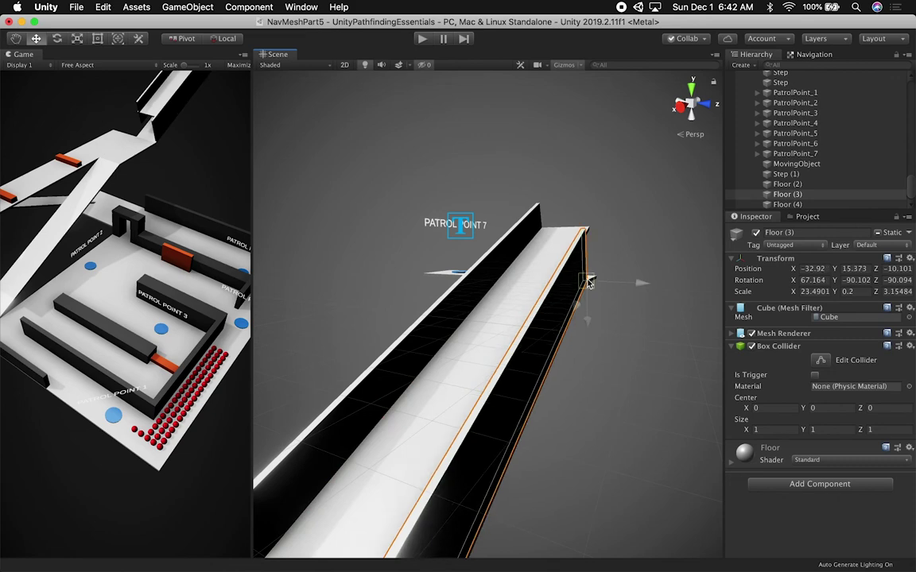
pyautogui.click(630, 333)
# Step: Vertex-snap the copied upright strip, Floor (4), to the ramp's opposite lower corner as the second side wall
pyautogui.keyDown('alt'); pyautogui.moveTo(629, 333); pyautogui.dragTo(572, 314); pyautogui.keyUp('alt')
pyautogui.scroll(2, 651, 286)
pyautogui.keyDown('alt'); pyautogui.moveTo(634, 322); pyautogui.dragTo(594, 381); pyautogui.keyUp('alt')
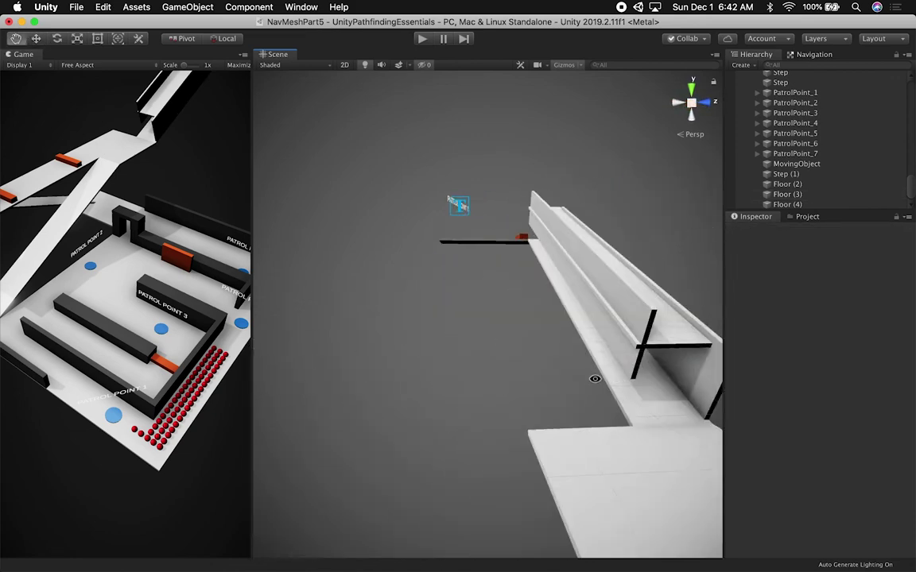
pyautogui.click(645, 348)
pyautogui.press('v')
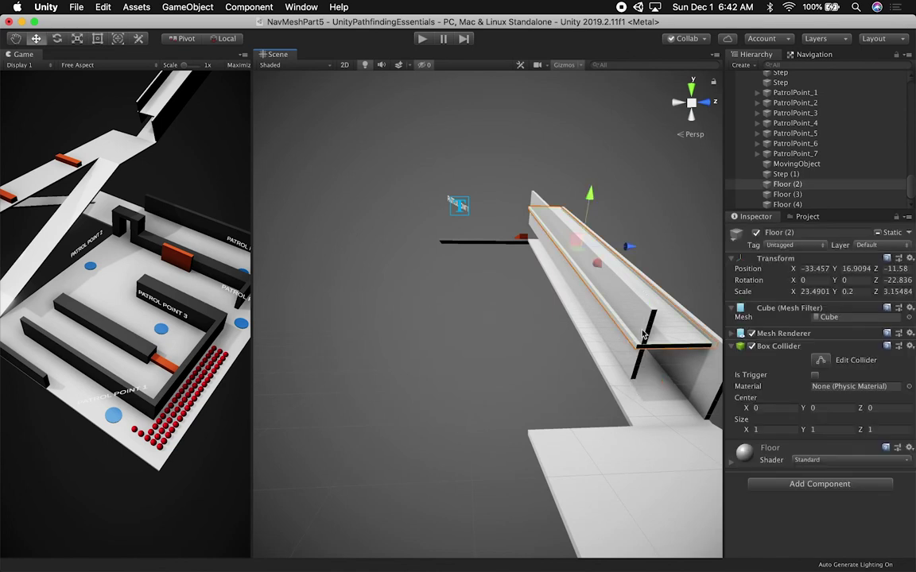
pyautogui.click(643, 334)
pyautogui.press('v')
pyautogui.moveTo(633, 381); pyautogui.dragTo(631, 417)
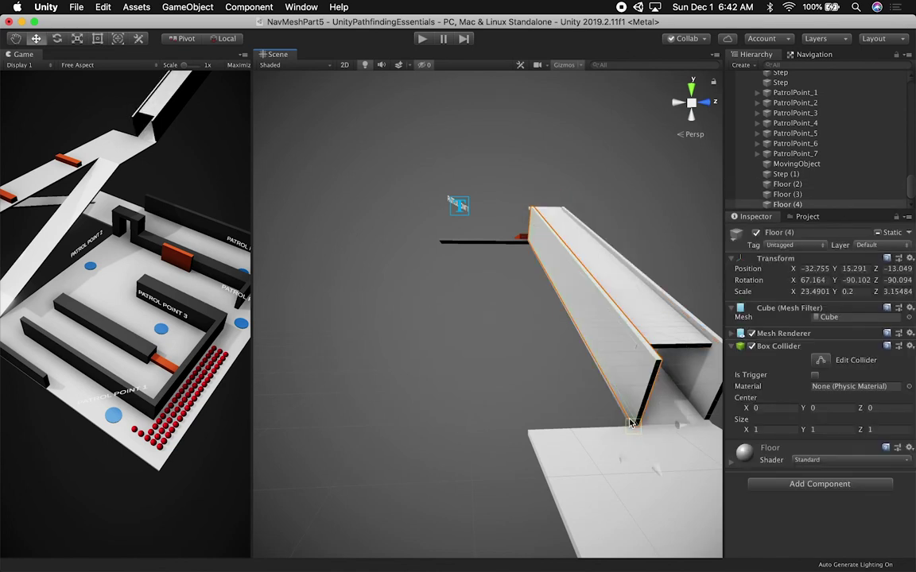
# Step: Vertex-snap the lower corner of side wall Floor (3) exactly onto the ramp's bottom corner
pyautogui.click(574, 419)
pyautogui.keyDown('alt'); pyautogui.moveTo(575, 419); pyautogui.dragTo(512, 384); pyautogui.keyUp('alt')
pyautogui.click(529, 423)
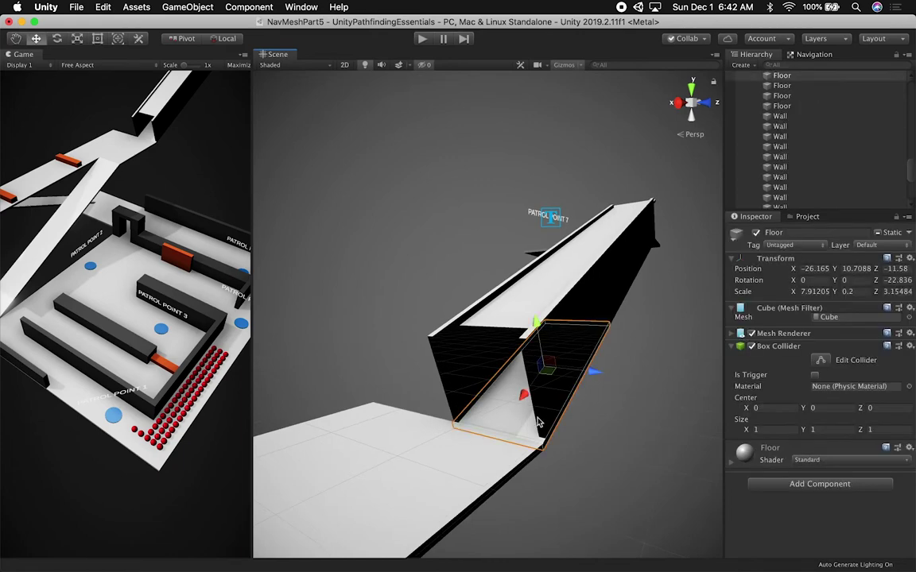
pyautogui.click(547, 417)
pyautogui.press('v')
pyautogui.moveTo(546, 437); pyautogui.dragTo(544, 444)
# Step: Vertex-snap the horizontal strip Floor (2) onto the side walls' top corners as the tunnel roof
pyautogui.click(595, 416)
pyautogui.keyDown('alt'); pyautogui.moveTo(597, 397); pyautogui.dragTo(603, 413); pyautogui.keyUp('alt')
pyautogui.click(511, 382)
pyautogui.press('v')
pyautogui.moveTo(463, 404); pyautogui.dragTo(449, 419)
pyautogui.click(482, 337)
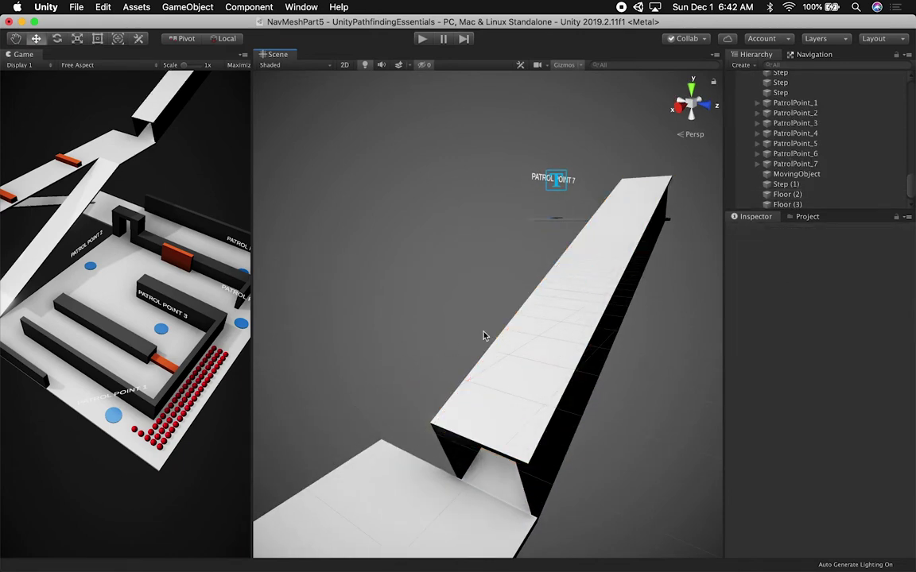
# Step: Narrow the tunnel roof between the side walls with the Rect tool, to a Z scale of about 2.78
pyautogui.keyDown('alt'); pyautogui.moveTo(509, 380); pyautogui.dragTo(596, 266); pyautogui.keyUp('alt')
pyautogui.click(610, 255)
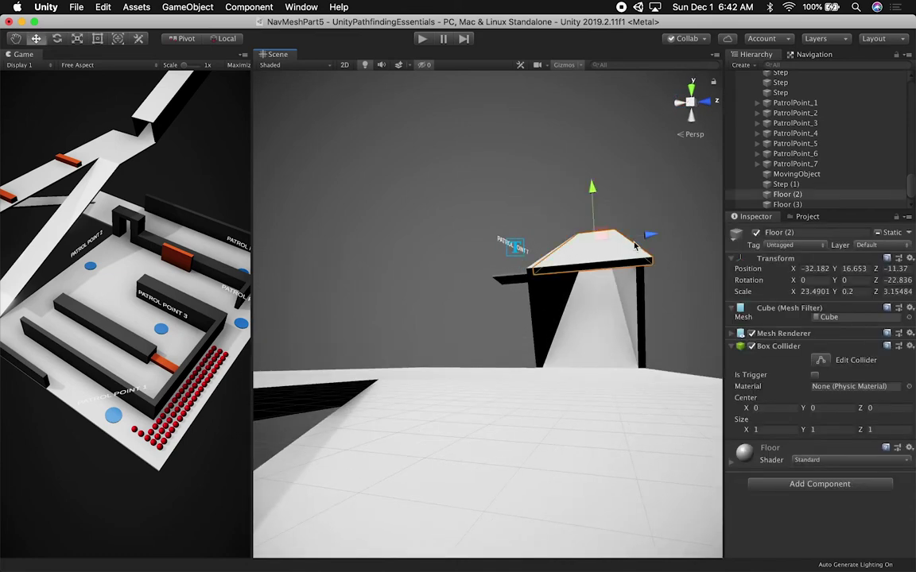
pyautogui.press('t')
pyautogui.click(660, 264)
pyautogui.click(644, 288)
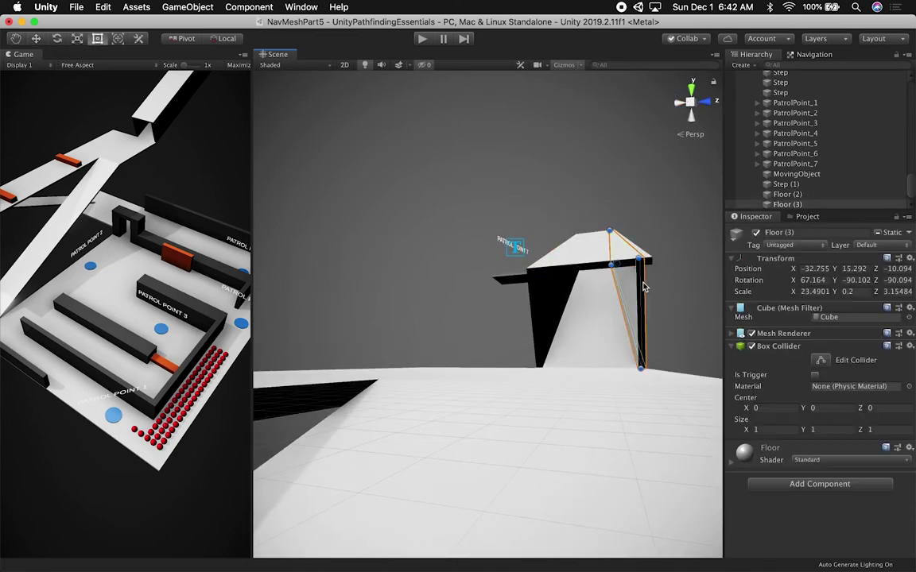
pyautogui.keyDown('alt'); pyautogui.moveTo(645, 286); pyautogui.dragTo(605, 258); pyautogui.keyUp('alt')
pyautogui.click(609, 257)
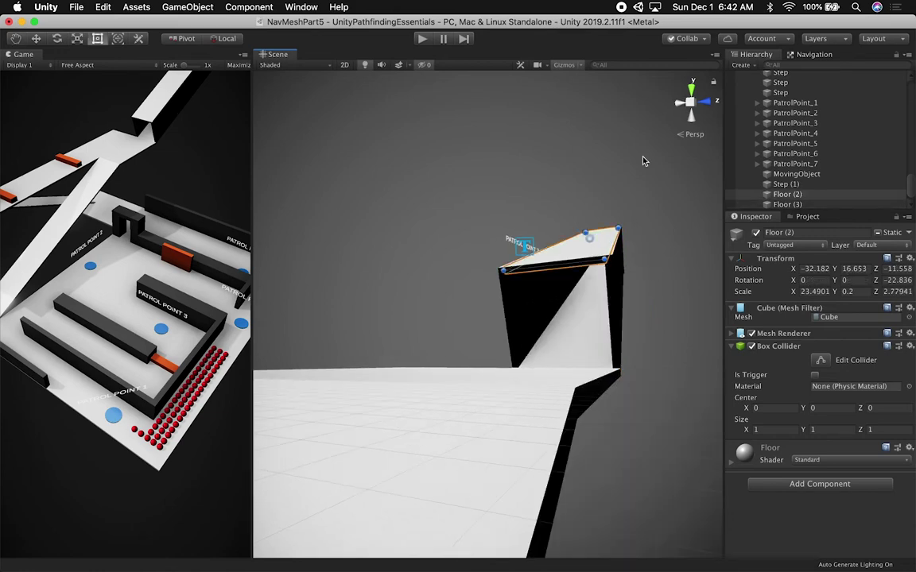
# Step: Fit the roof's edge to the side wall's inner face in the Right view, at a Z scale of about 2.768
pyautogui.click(688, 103)
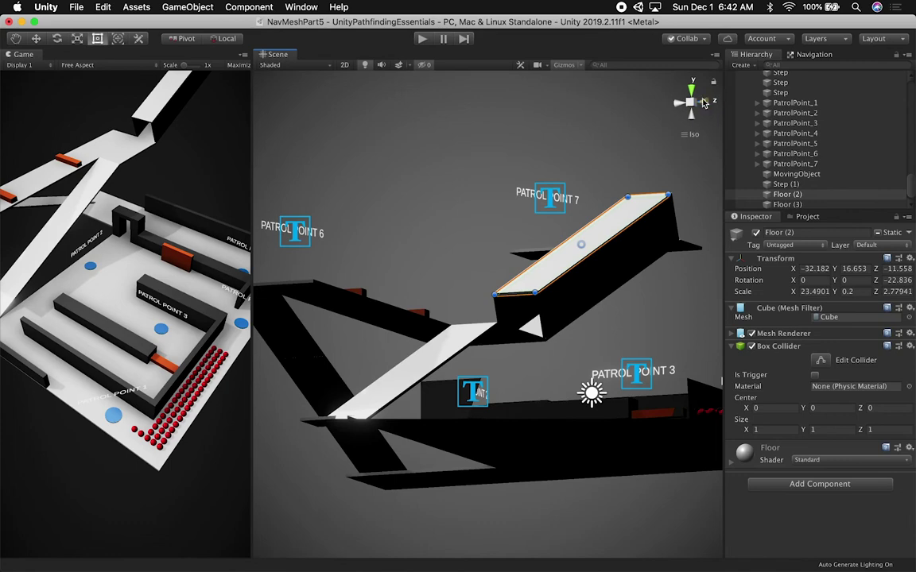
pyautogui.click(703, 103)
pyautogui.scroll(10, 593, 219)
pyautogui.moveTo(596, 220); pyautogui.dragTo(523, 226, button='middle')
pyautogui.moveTo(613, 293); pyautogui.dragTo(613, 292)
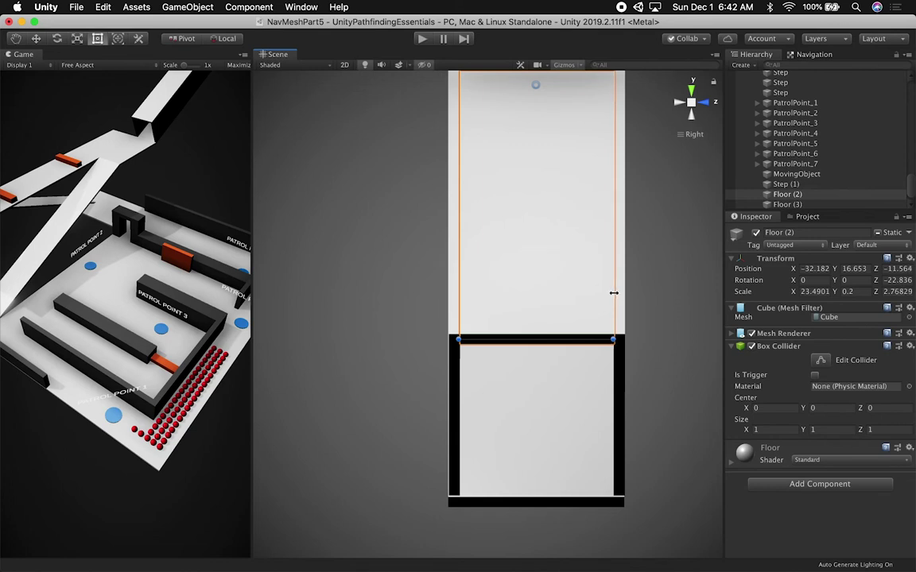
pyautogui.click(648, 290)
# Step: Move Floor (2), Floor (3) and Floor (4) up beside the other Floor objects in the hierarchy and rename all three Floor
pyautogui.keyDown('alt'); pyautogui.moveTo(647, 288); pyautogui.dragTo(643, 147); pyautogui.keyUp('alt')
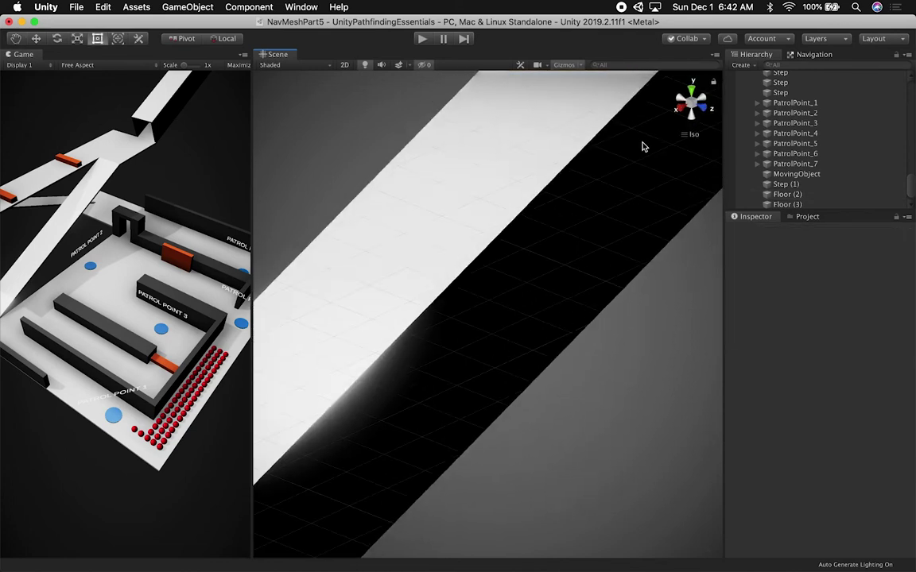
pyautogui.click(684, 106)
pyautogui.click(691, 103)
pyautogui.scroll(-5, 665, 217)
pyautogui.keyDown('alt'); pyautogui.moveTo(666, 221); pyautogui.dragTo(622, 321); pyautogui.keyUp('alt')
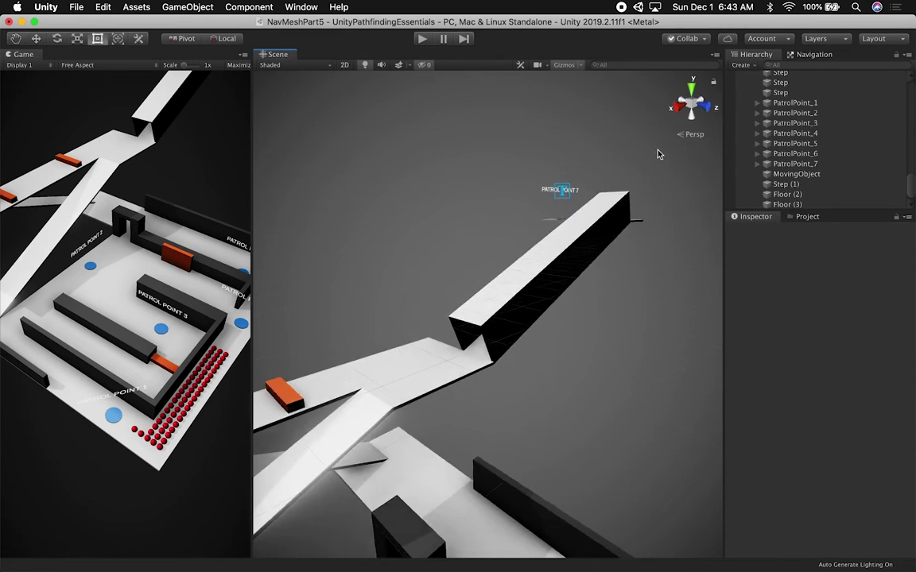
pyautogui.scroll(-1, 819, 151)
pyautogui.click(795, 184)
pyautogui.keyDown('shift'); pyautogui.click(795, 194); pyautogui.keyUp('shift')
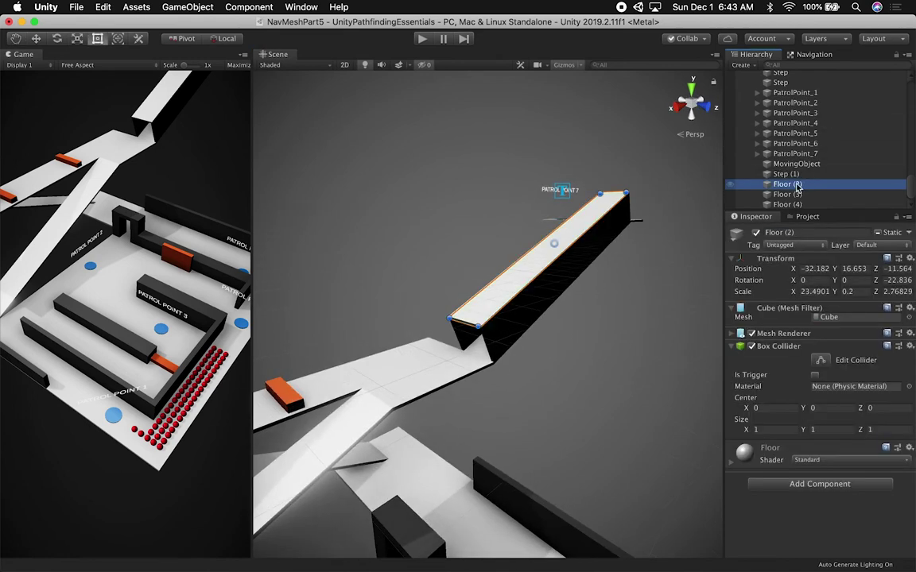
pyautogui.keyDown('shift'); pyautogui.click(797, 205); pyautogui.keyUp('shift')
pyautogui.moveTo(797, 205); pyautogui.dragTo(820, 118)
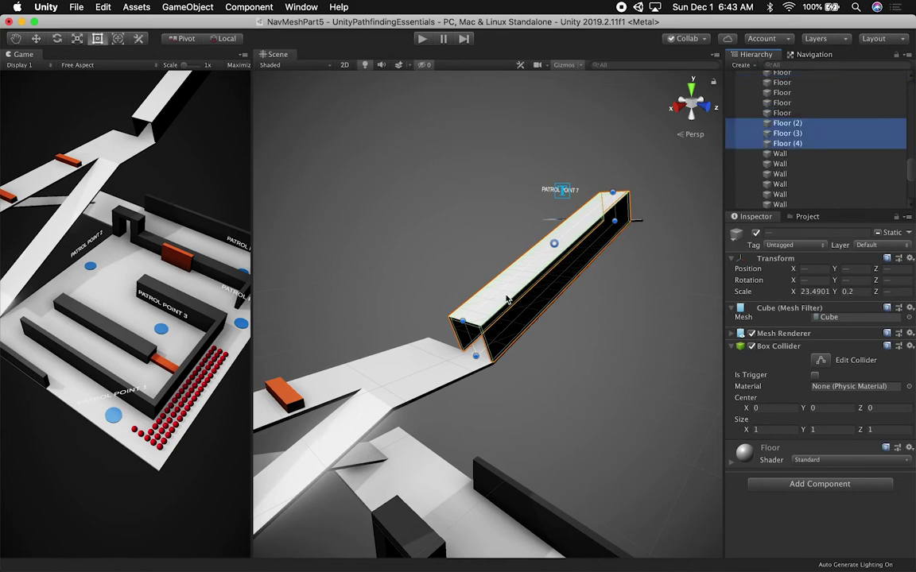
pyautogui.click(825, 233)
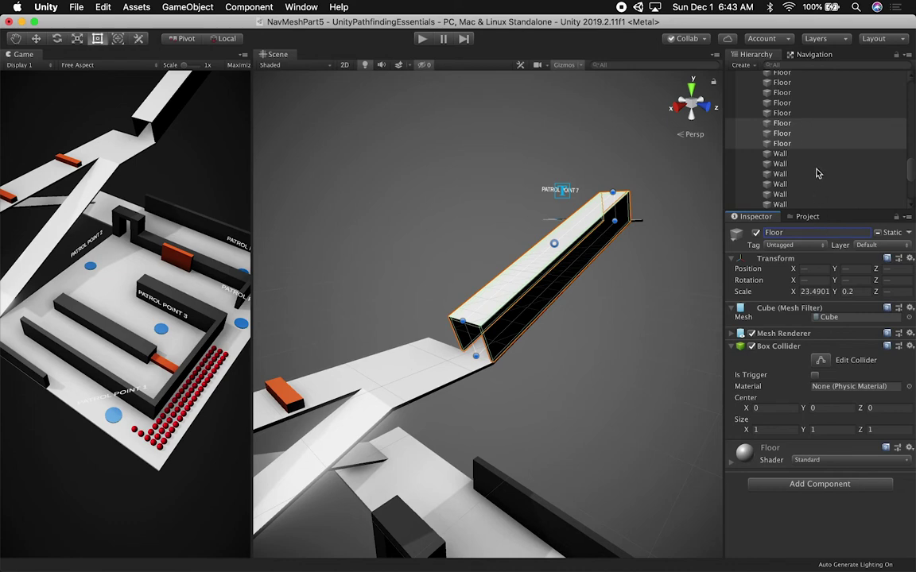
# Step: Move Step (1) up below the other Step objects in the hierarchy and rename it Step
pyautogui.scroll(-5, 818, 173)
pyautogui.click(787, 205)
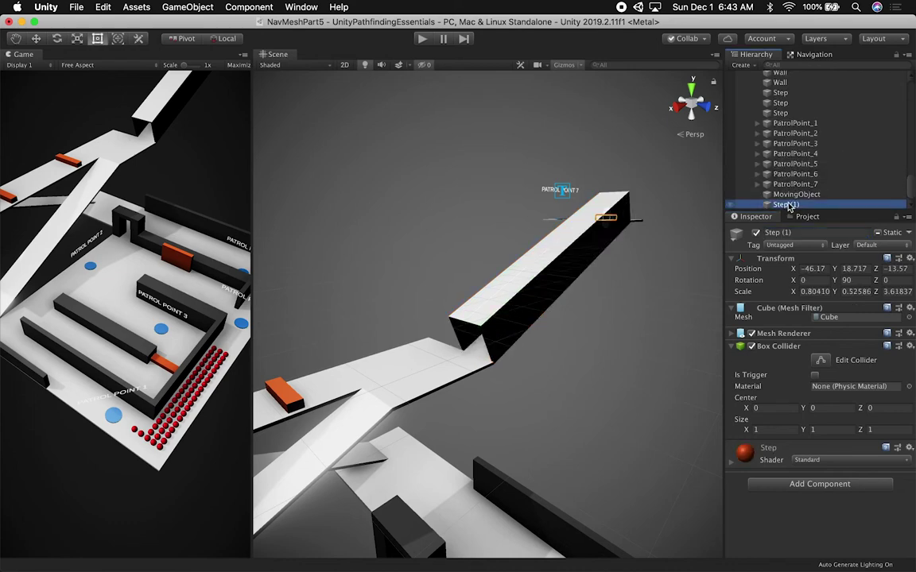
pyautogui.moveTo(787, 186); pyautogui.dragTo(803, 121)
pyautogui.click(795, 123)
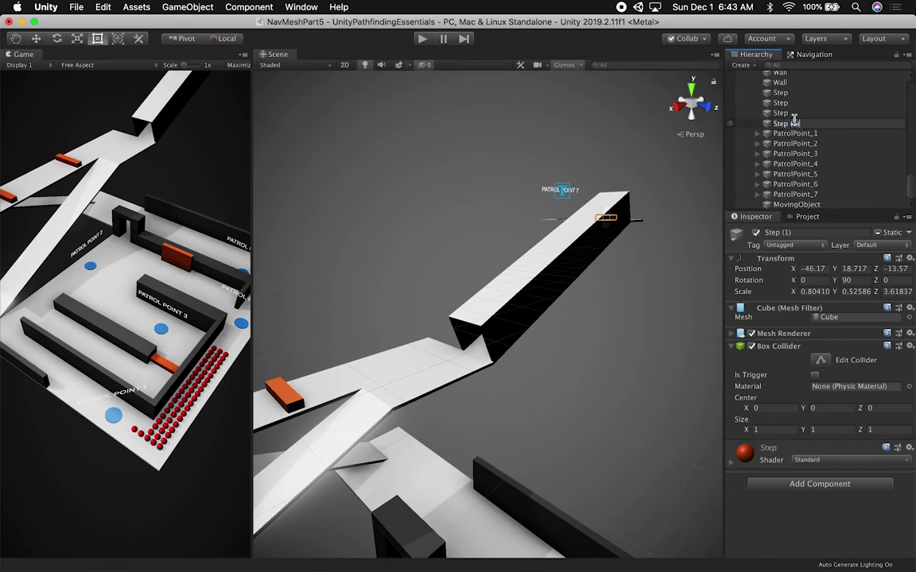
pyautogui.press('Return')
# Step: Create a new material named Tunnel in the project's Materials folder
pyautogui.press('f')
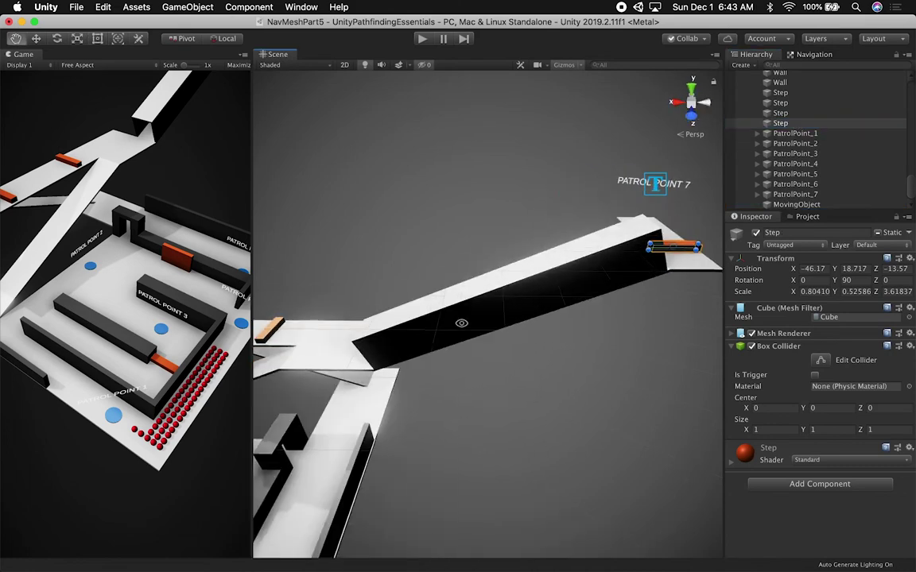
pyautogui.keyDown('alt'); pyautogui.moveTo(311, 343); pyautogui.dragTo(498, 281); pyautogui.keyUp('alt')
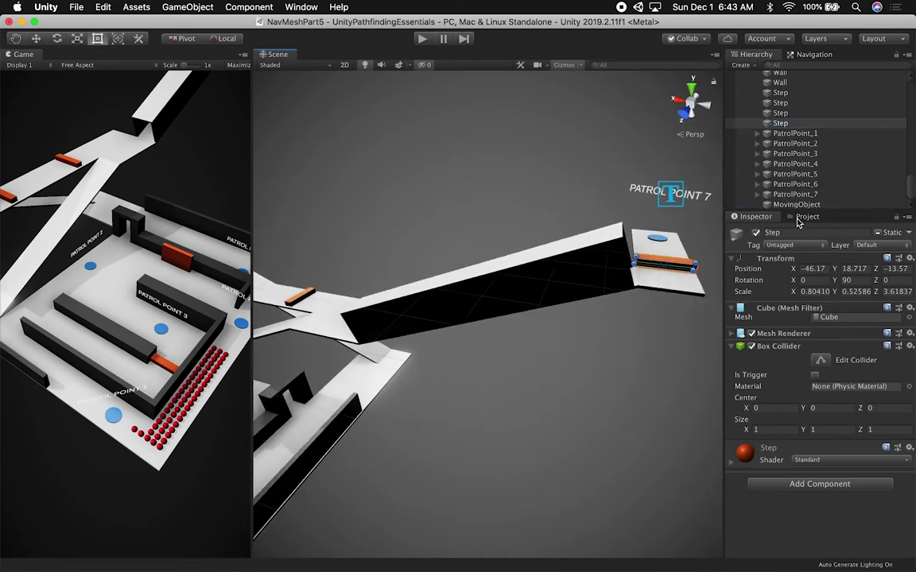
pyautogui.click(806, 216)
pyautogui.click(771, 298)
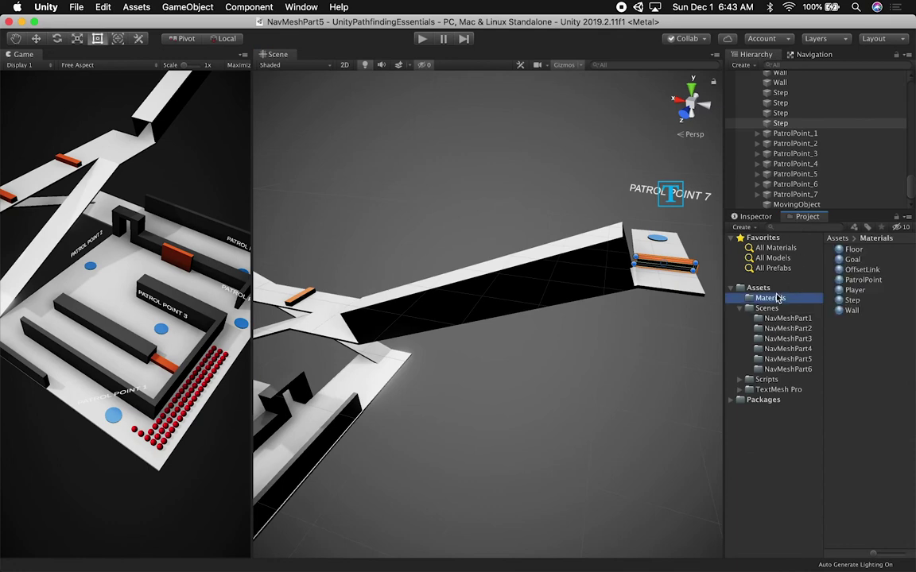
pyautogui.rightClick(866, 353)
pyautogui.moveTo(818, 280)
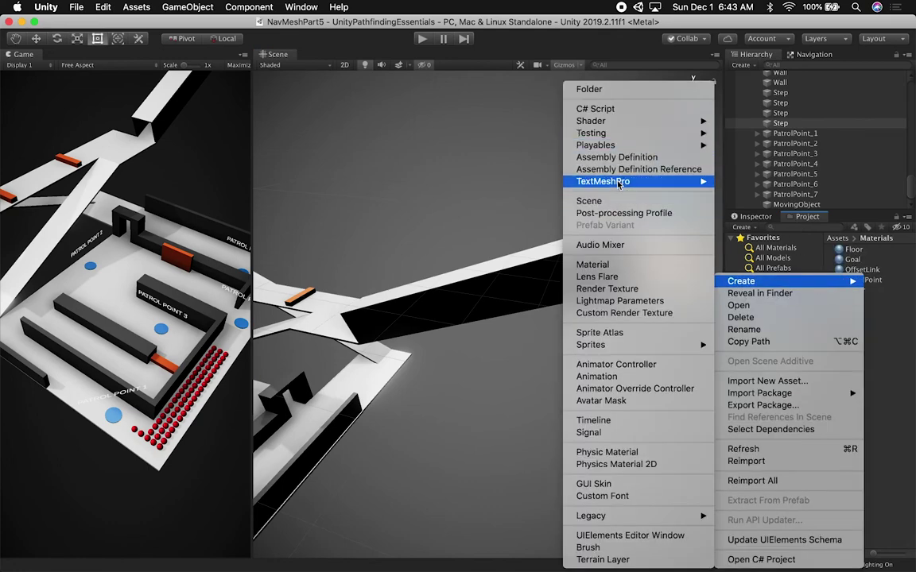
pyautogui.click(579, 264)
pyautogui.write('Tunnel')
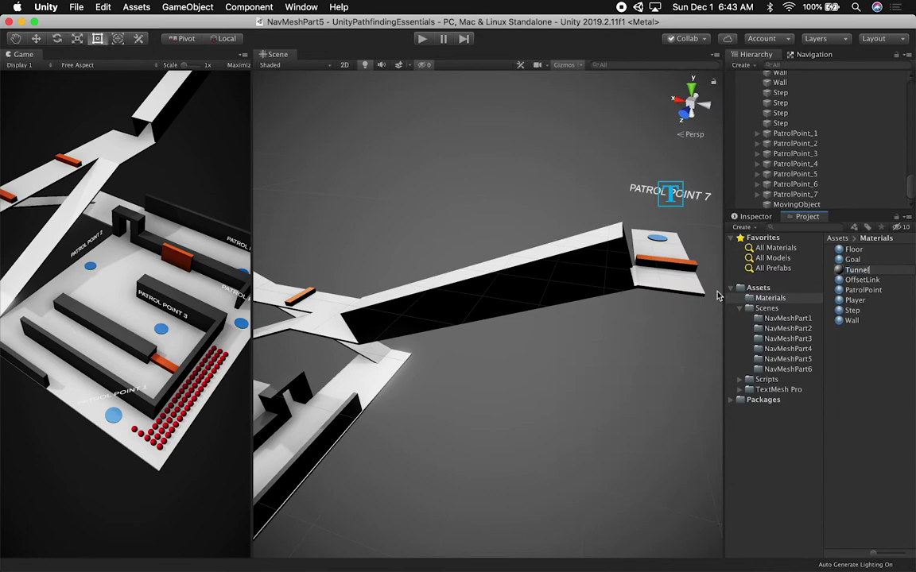
pyautogui.press('Return')
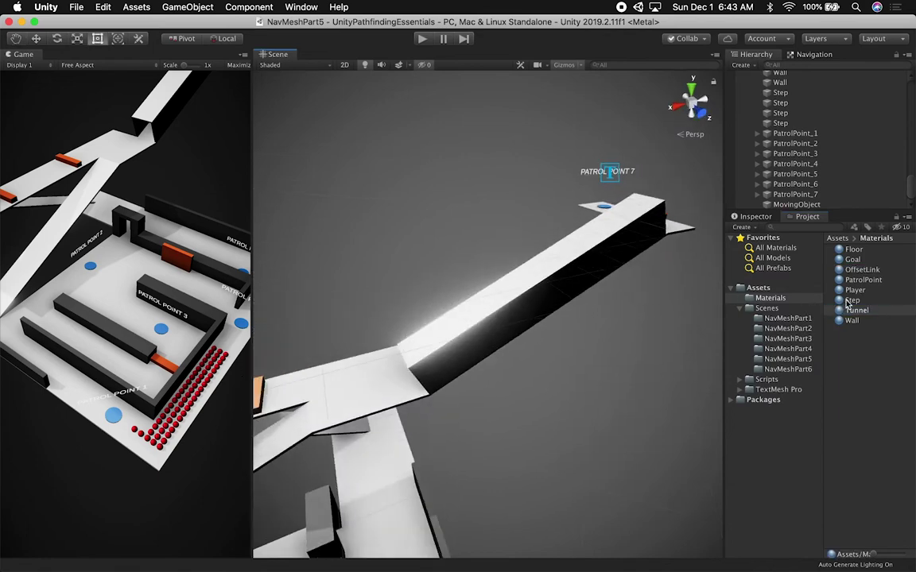
# Step: Apply the Tunnel material to the tunnel's roof and both side walls
pyautogui.moveTo(856, 310); pyautogui.dragTo(588, 267)
pyautogui.keyDown('alt'); pyautogui.moveTo(634, 302); pyautogui.dragTo(811, 278); pyautogui.keyUp('alt')
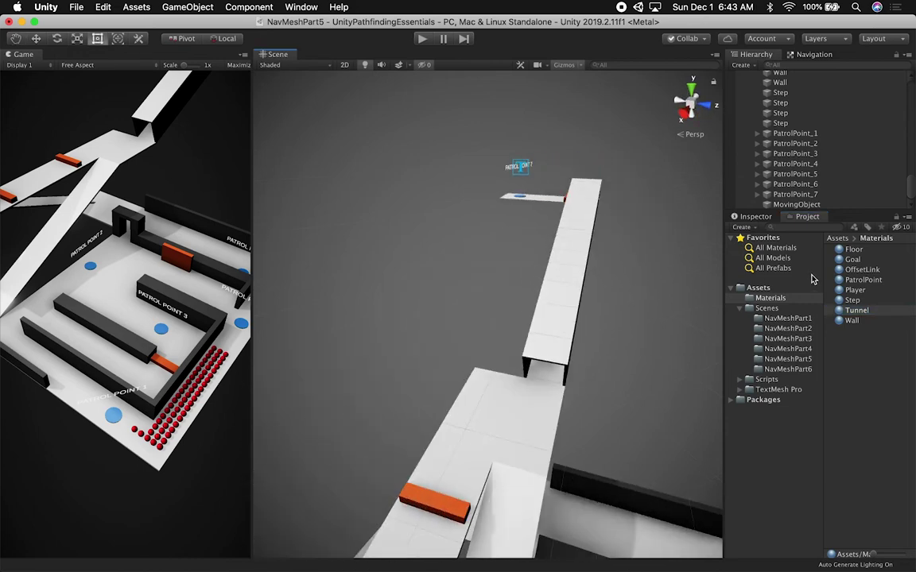
pyautogui.moveTo(848, 311); pyautogui.dragTo(569, 280)
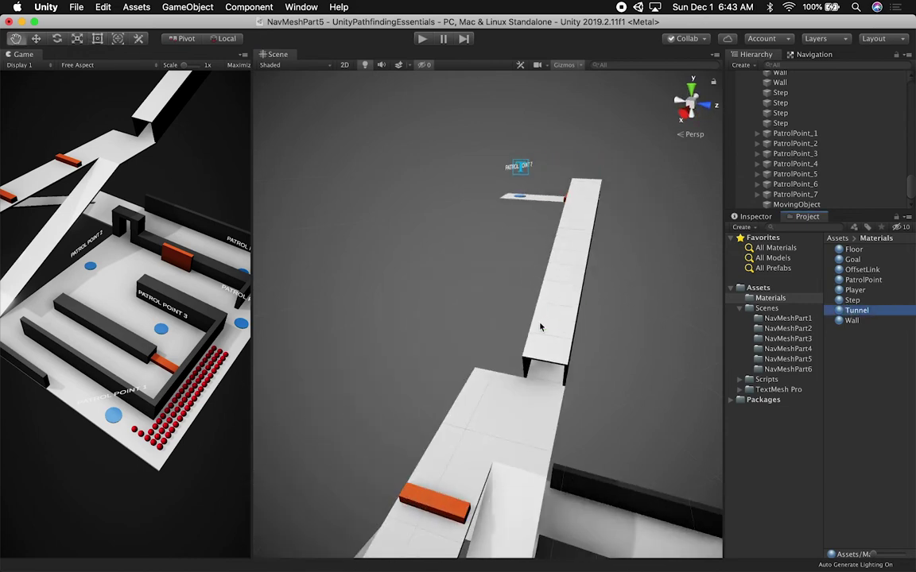
pyautogui.keyDown('alt'); pyautogui.moveTo(541, 323); pyautogui.dragTo(772, 301); pyautogui.keyUp('alt')
pyautogui.moveTo(856, 310); pyautogui.dragTo(525, 256)
pyautogui.scroll(3, 814, 147)
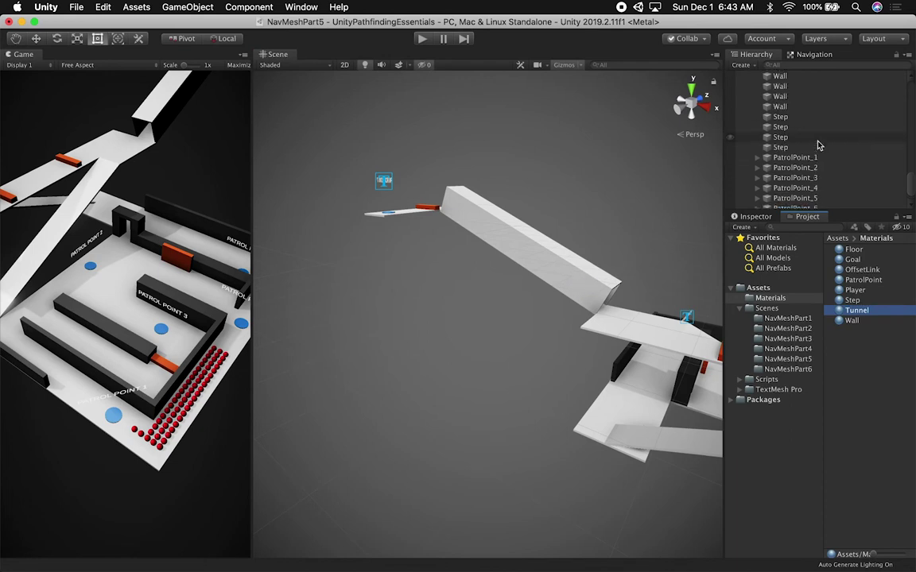
# Step: Check in the Inspector which material is on the tunnel's two side walls and its roof
pyautogui.click(562, 287)
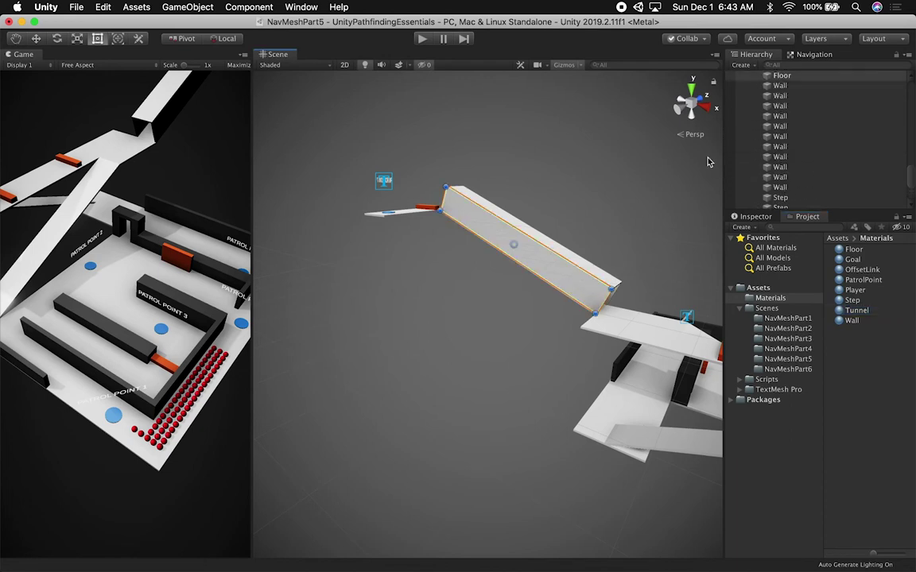
pyautogui.click(757, 217)
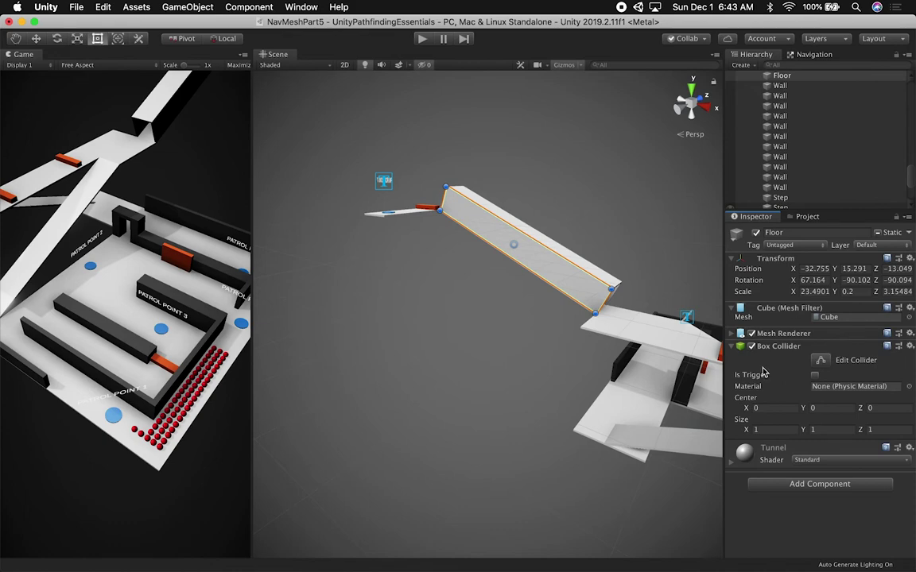
pyautogui.click(582, 262)
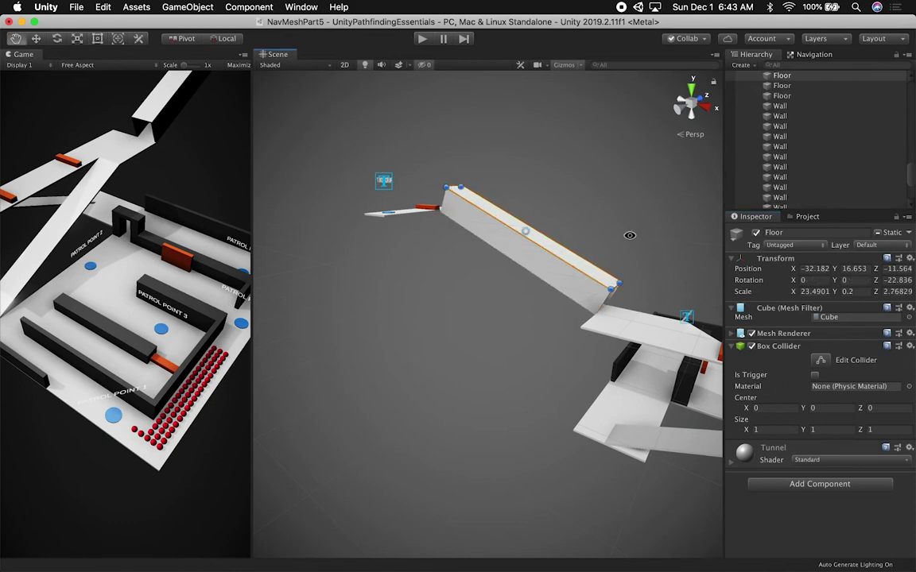
pyautogui.keyDown('alt'); pyautogui.moveTo(629, 235); pyautogui.dragTo(384, 236); pyautogui.keyUp('alt')
pyautogui.keyDown('alt'); pyautogui.moveTo(588, 286); pyautogui.dragTo(536, 293); pyautogui.keyUp('alt')
pyautogui.click(538, 293)
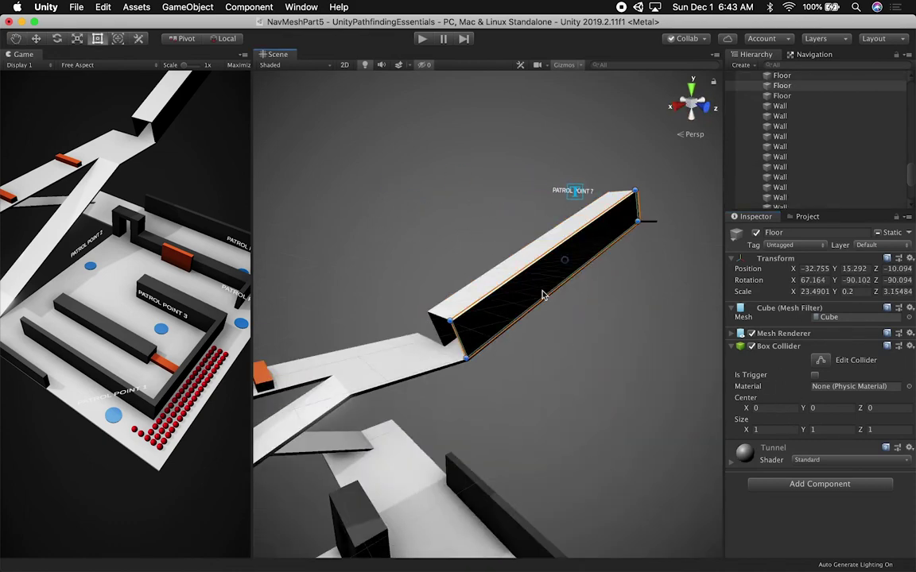
pyautogui.keyDown('alt'); pyautogui.moveTo(624, 342); pyautogui.dragTo(718, 387); pyautogui.keyUp('alt')
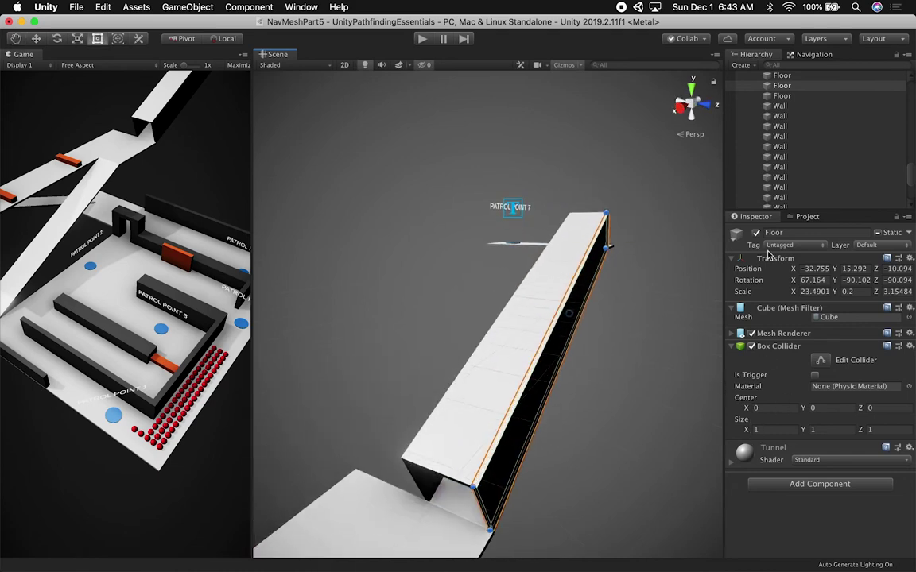
# Step: Set the Tunnel material's rendering mode to Fade and lower its albedo alpha to 27
pyautogui.click(733, 347)
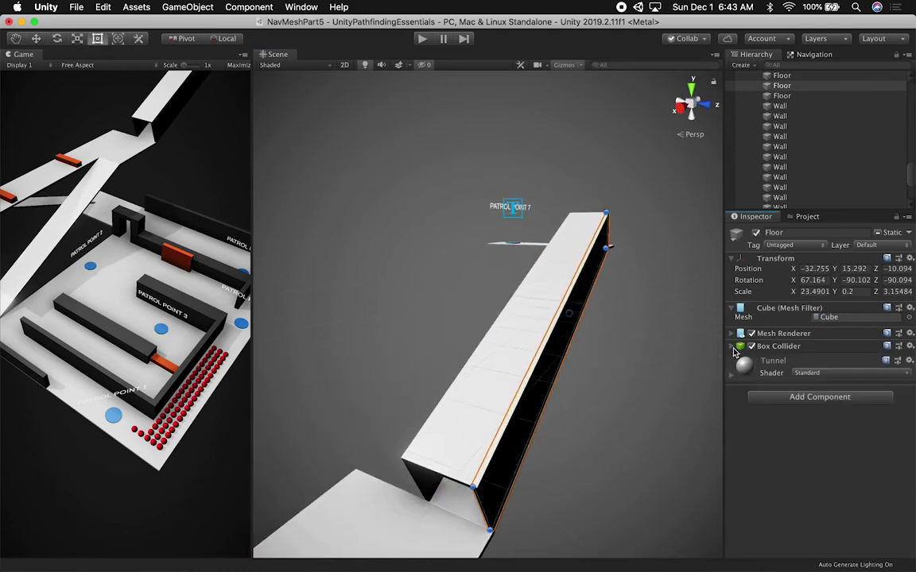
pyautogui.click(773, 366)
pyautogui.click(818, 415)
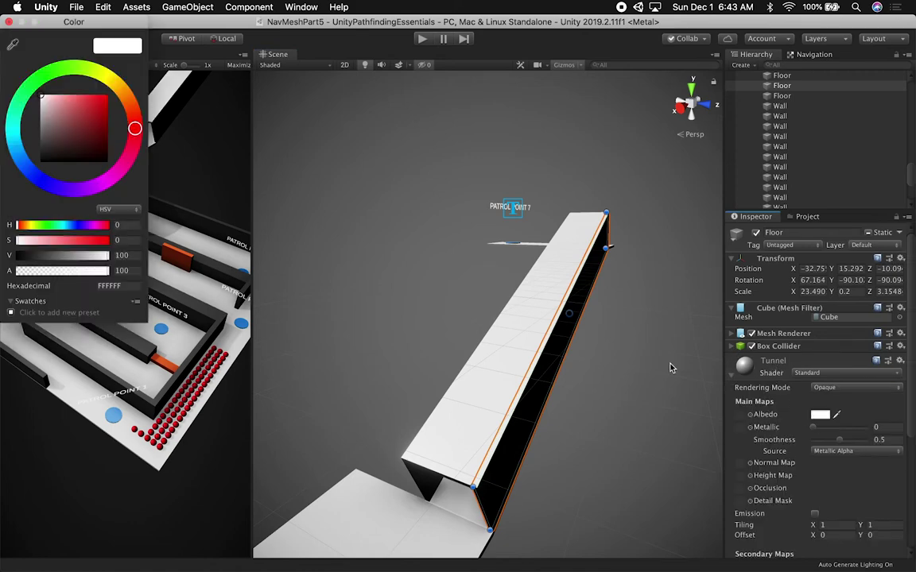
pyautogui.click(830, 387)
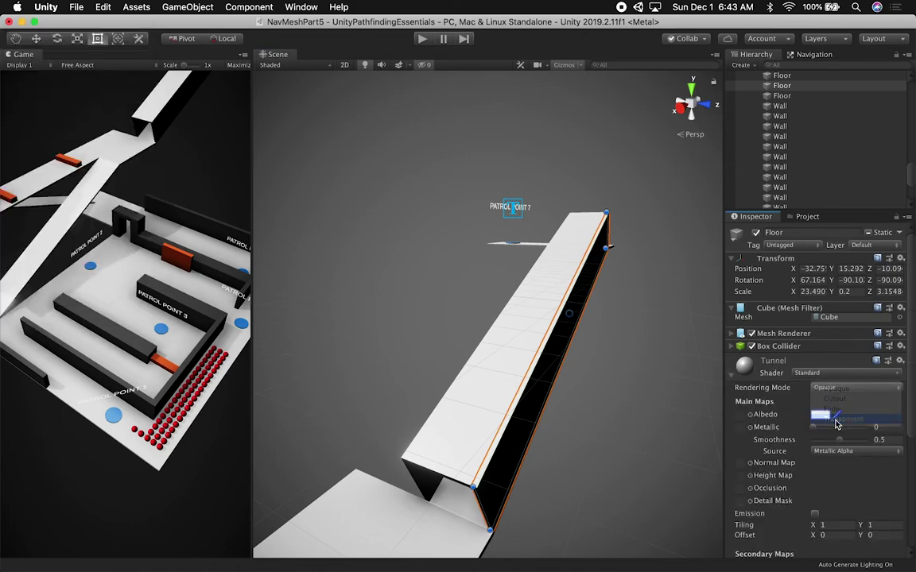
pyautogui.click(833, 421)
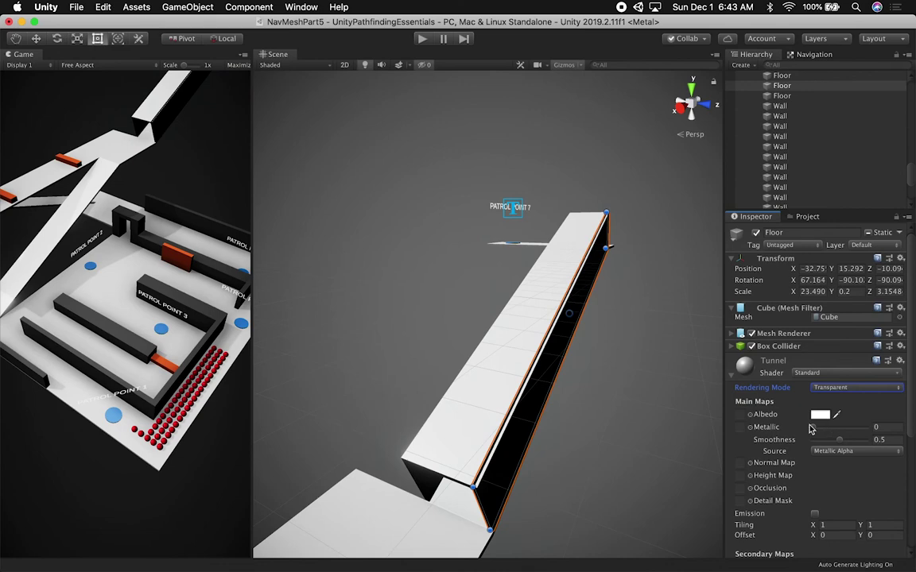
pyautogui.click(831, 388)
pyautogui.click(833, 373)
pyautogui.click(819, 414)
pyautogui.moveTo(53, 271); pyautogui.dragTo(41, 271)
pyautogui.click(290, 189)
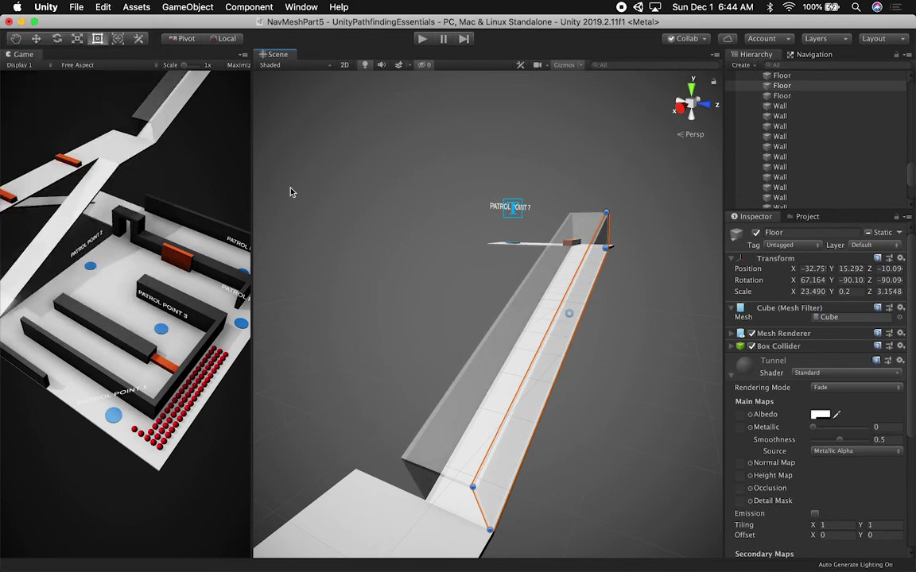
# Step: Select the tunnel's roof and set the Tunnel material's smoothness to 0
pyautogui.click(307, 199)
pyautogui.scroll(-5, 347, 230)
pyautogui.keyDown('alt'); pyautogui.moveTo(476, 287); pyautogui.dragTo(498, 347); pyautogui.keyUp('alt')
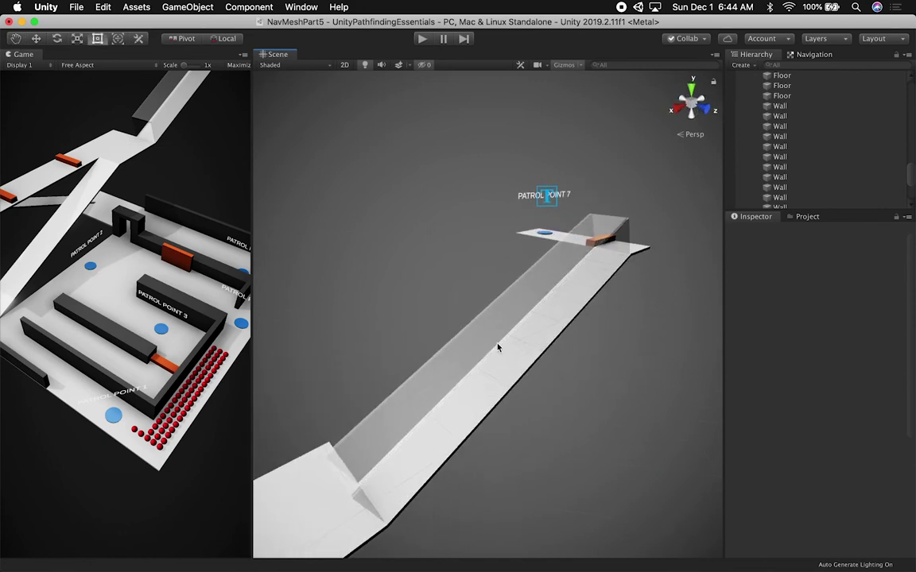
pyautogui.click(498, 348)
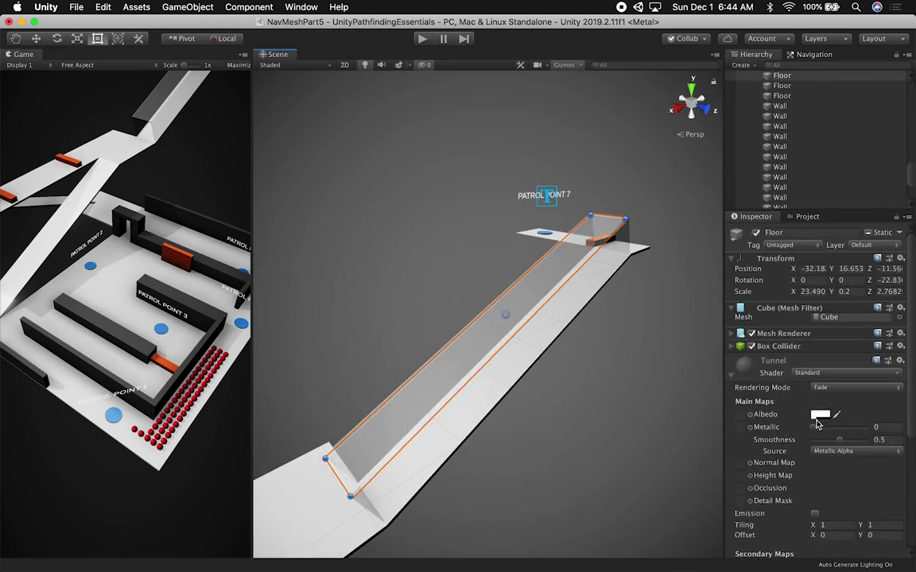
pyautogui.moveTo(841, 445); pyautogui.dragTo(807, 448)
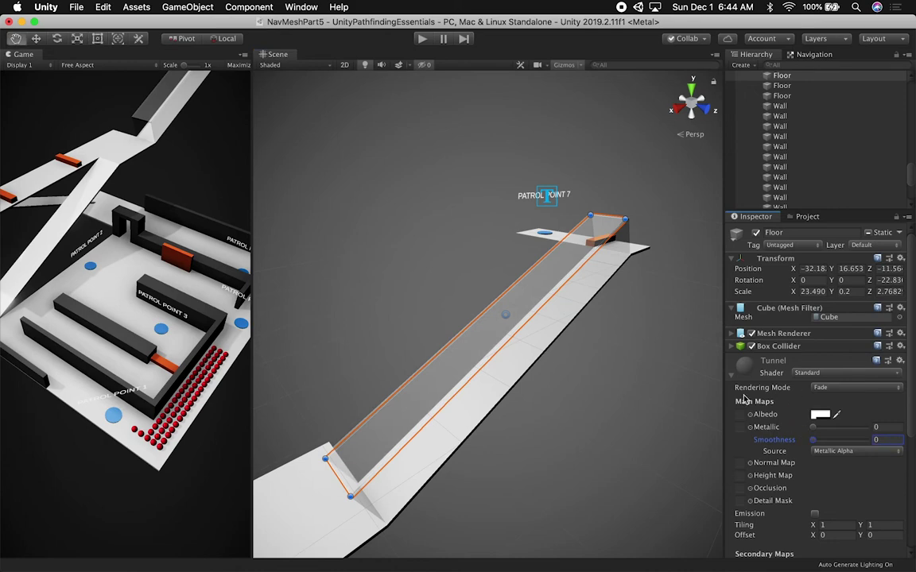
pyautogui.click(596, 426)
pyautogui.keyDown('alt'); pyautogui.moveTo(596, 425); pyautogui.dragTo(593, 398); pyautogui.keyUp('alt')
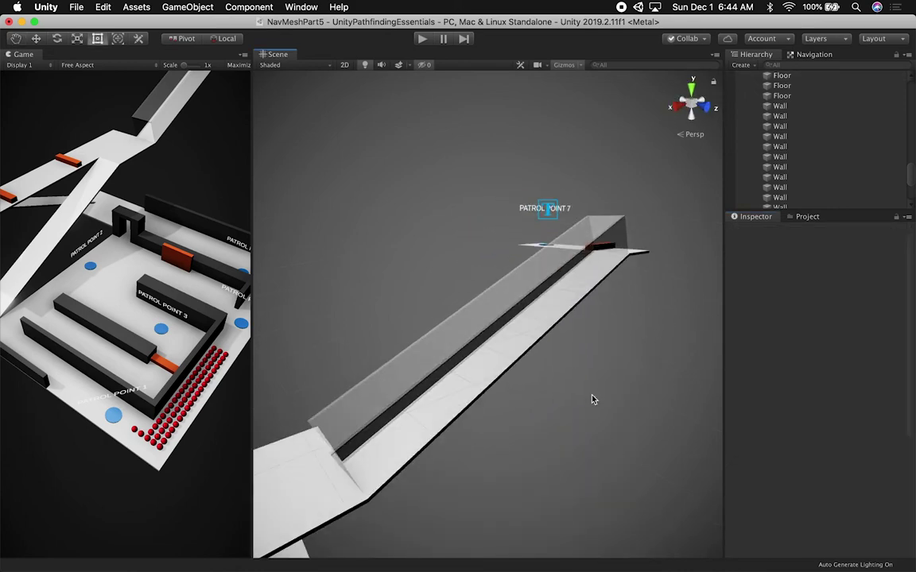
# Step: Try the Transparent rendering mode on the Tunnel material and undo it
pyautogui.click(494, 317)
pyautogui.click(855, 387)
pyautogui.click(859, 397)
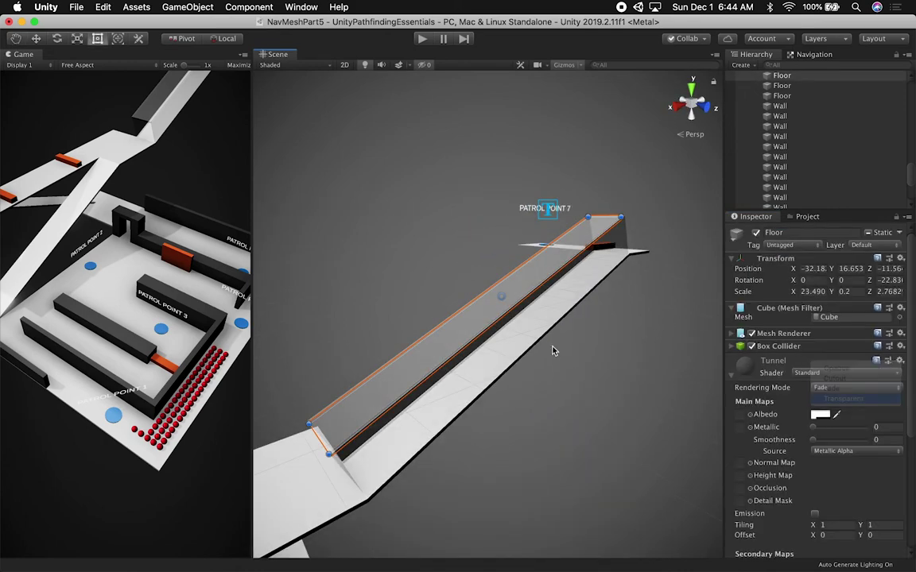
pyautogui.click(552, 346)
pyautogui.keyDown('alt'); pyautogui.moveTo(552, 346); pyautogui.dragTo(640, 312); pyautogui.keyUp('alt')
pyautogui.press('super+z')
pyautogui.press('super+z')
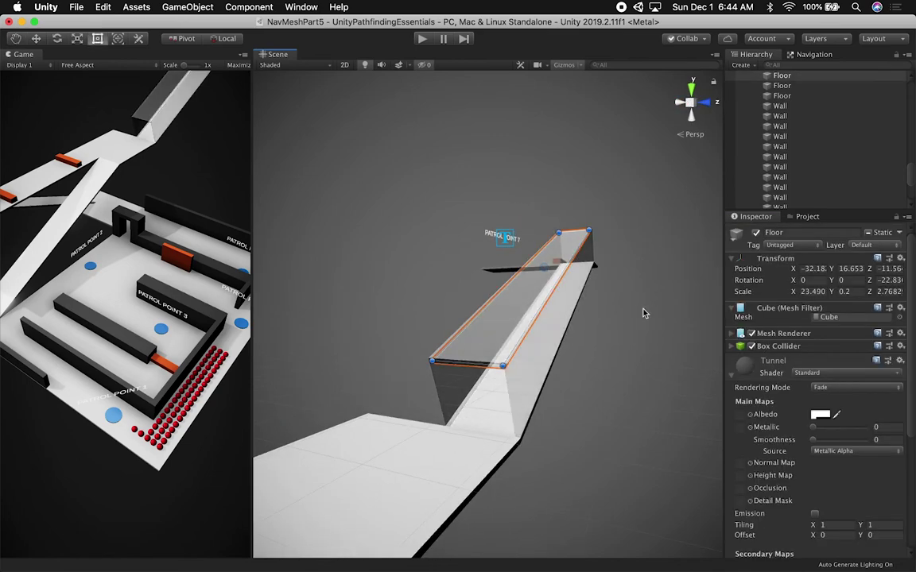
# Step: Set the Tunnel material's albedo color to black (000000)
pyautogui.click(820, 415)
pyautogui.moveTo(87, 142); pyautogui.dragTo(43, 189)
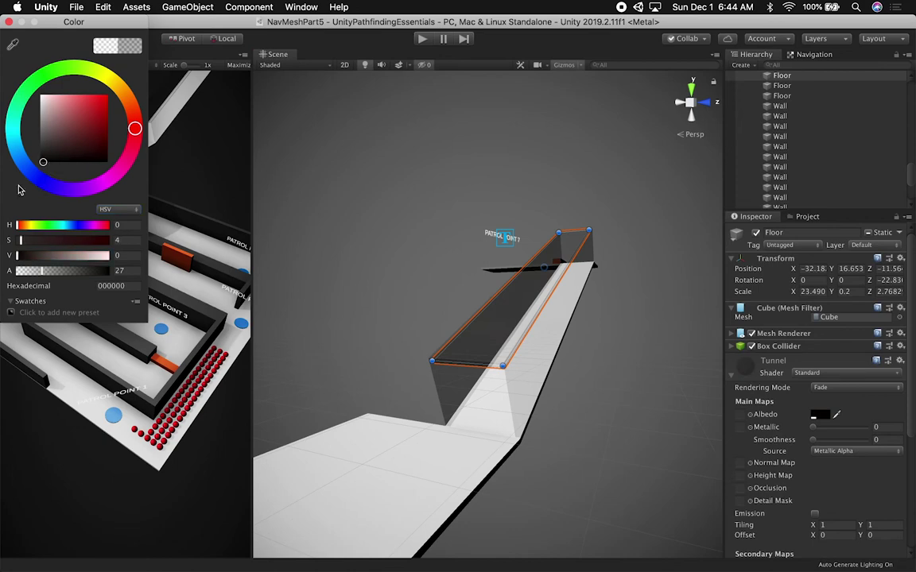
pyautogui.click(8, 23)
pyautogui.click(448, 199)
# Step: Bake the navigation mesh for the extended level with the existing agent settings
pyautogui.keyDown('alt'); pyautogui.moveTo(674, 320); pyautogui.dragTo(594, 307); pyautogui.keyUp('alt')
pyautogui.scroll(-5, 614, 381)
pyautogui.scroll(8, 588, 310)
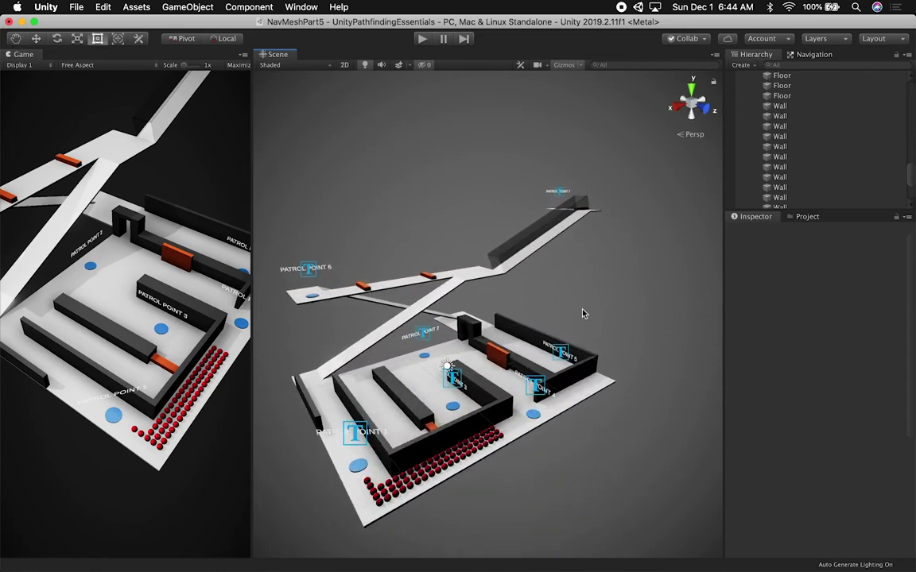
pyautogui.keyDown('alt'); pyautogui.moveTo(563, 315); pyautogui.dragTo(569, 269); pyautogui.keyUp('alt')
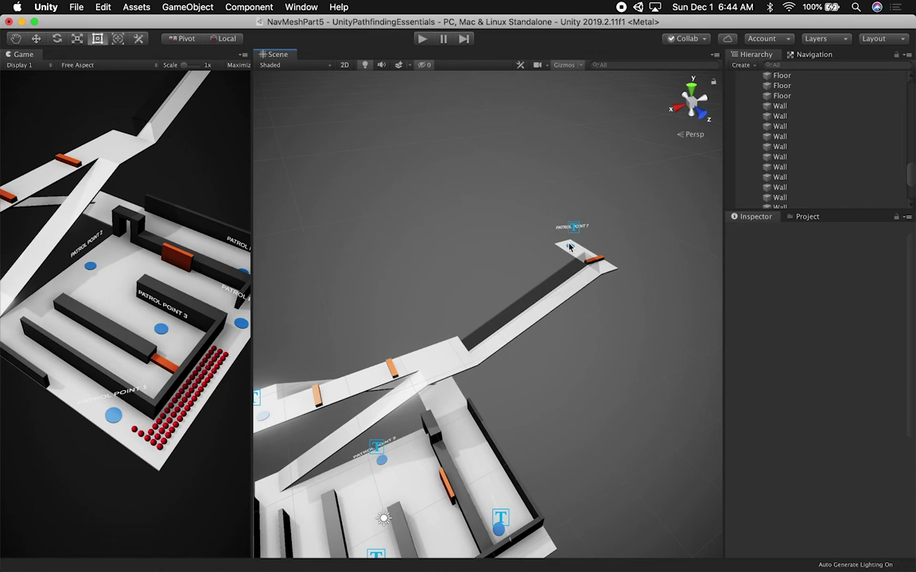
pyautogui.moveTo(622, 323); pyautogui.dragTo(635, 282, button='middle')
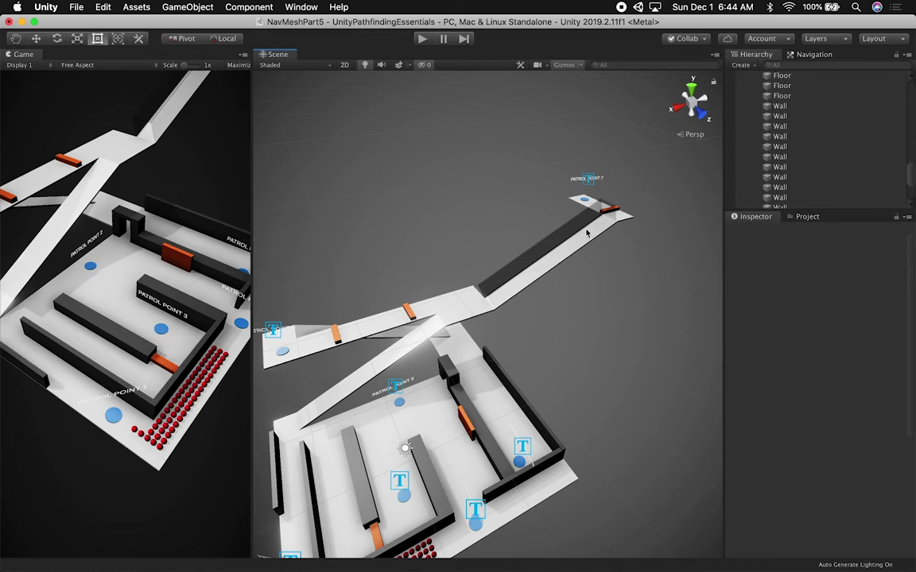
pyautogui.moveTo(580, 373); pyautogui.dragTo(593, 323, button='middle')
pyautogui.scroll(10, 853, 100)
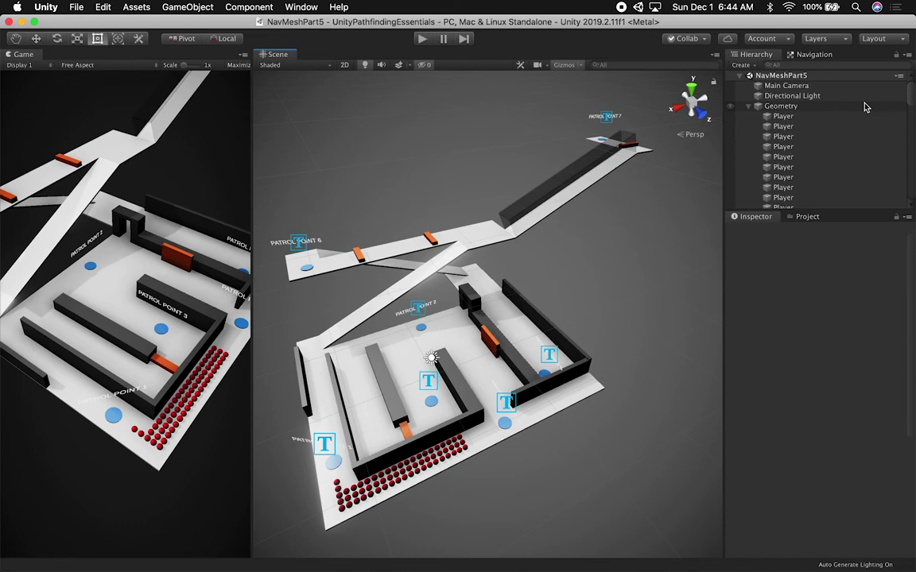
pyautogui.click(814, 55)
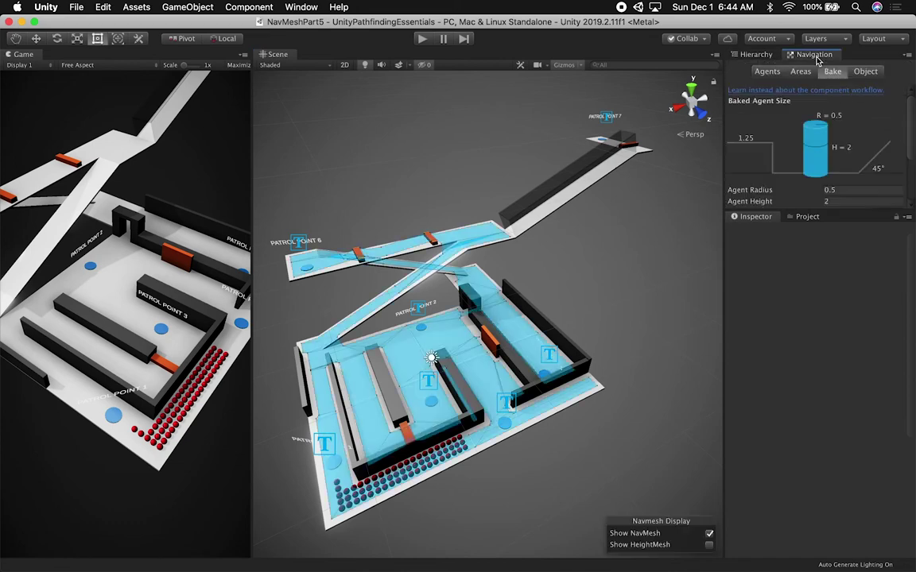
pyautogui.scroll(-3, 857, 159)
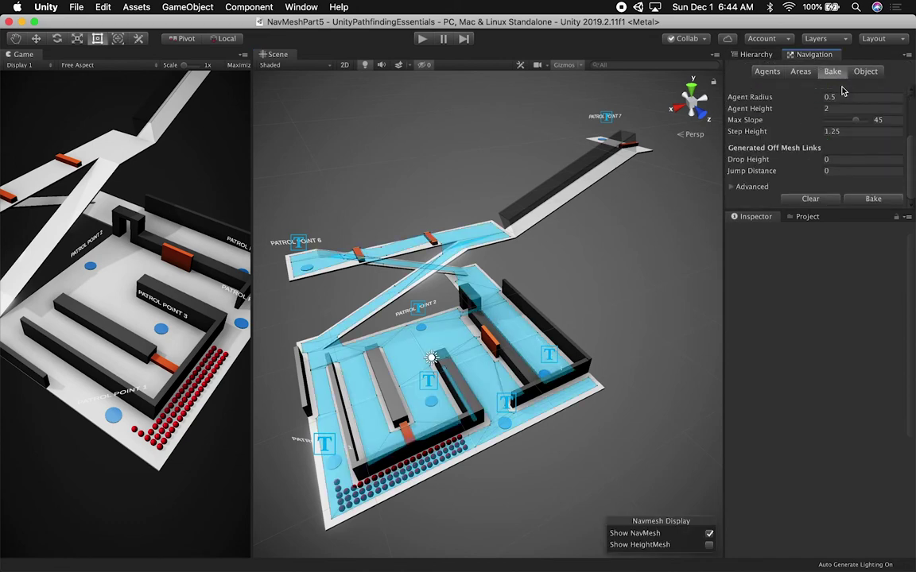
pyautogui.click(878, 199)
# Step: Set the navigation area of the tunnel's roof to Not Walkable
pyautogui.keyDown('alt'); pyautogui.moveTo(649, 199); pyautogui.dragTo(564, 280); pyautogui.keyUp('alt')
pyautogui.moveTo(564, 280); pyautogui.dragTo(608, 265, button='right')
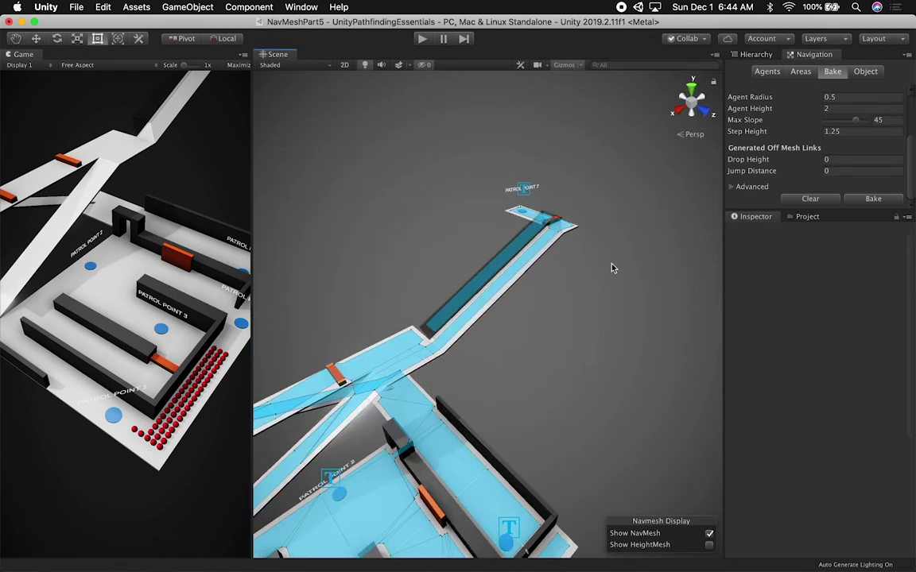
pyautogui.scroll(8, 609, 265)
pyautogui.scroll(-5, 458, 324)
pyautogui.keyDown('alt'); pyautogui.moveTo(458, 324); pyautogui.dragTo(515, 274); pyautogui.keyUp('alt')
pyautogui.click(471, 274)
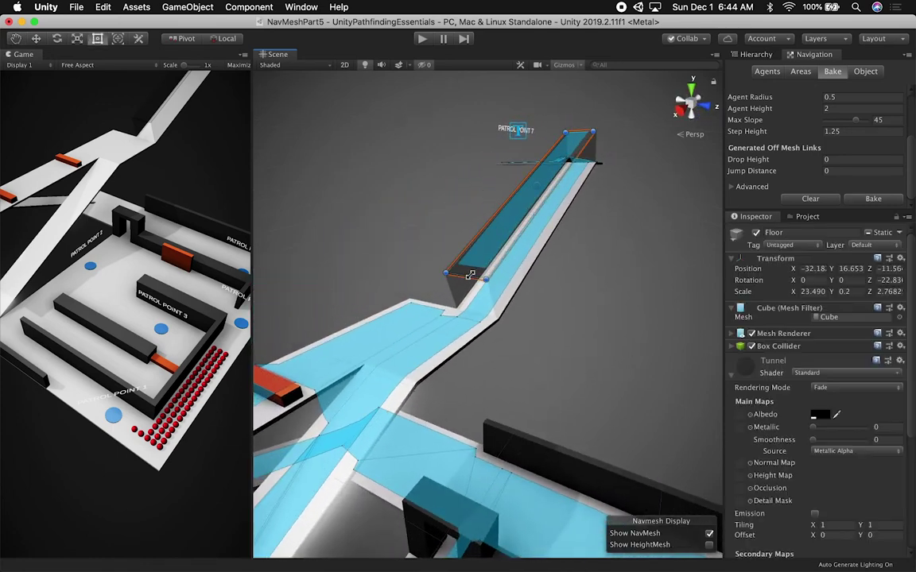
pyautogui.scroll(3, 858, 188)
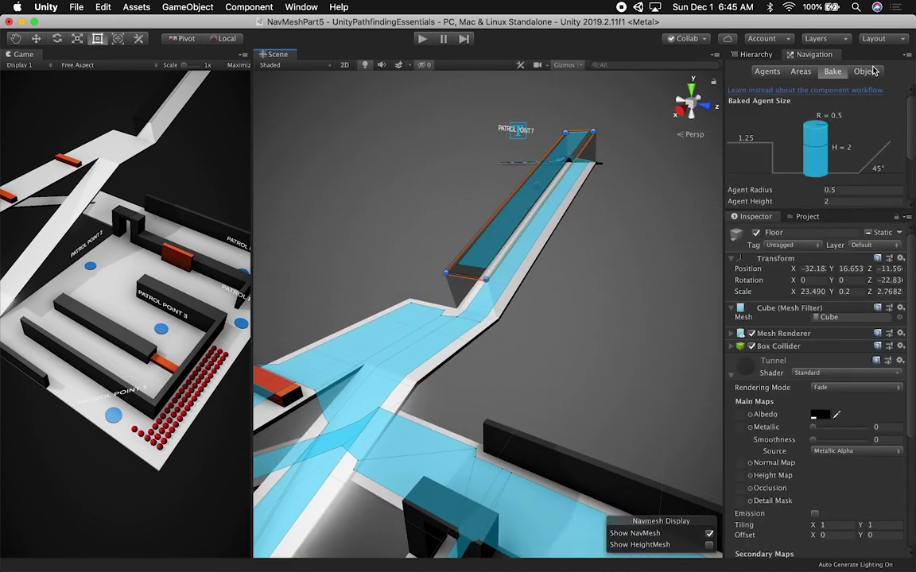
pyautogui.click(867, 72)
pyautogui.click(849, 171)
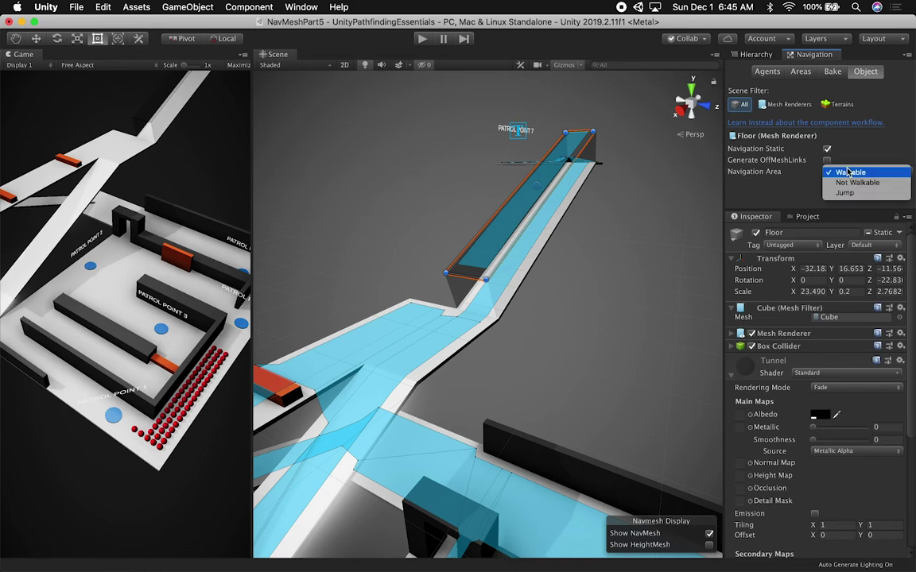
pyautogui.click(855, 182)
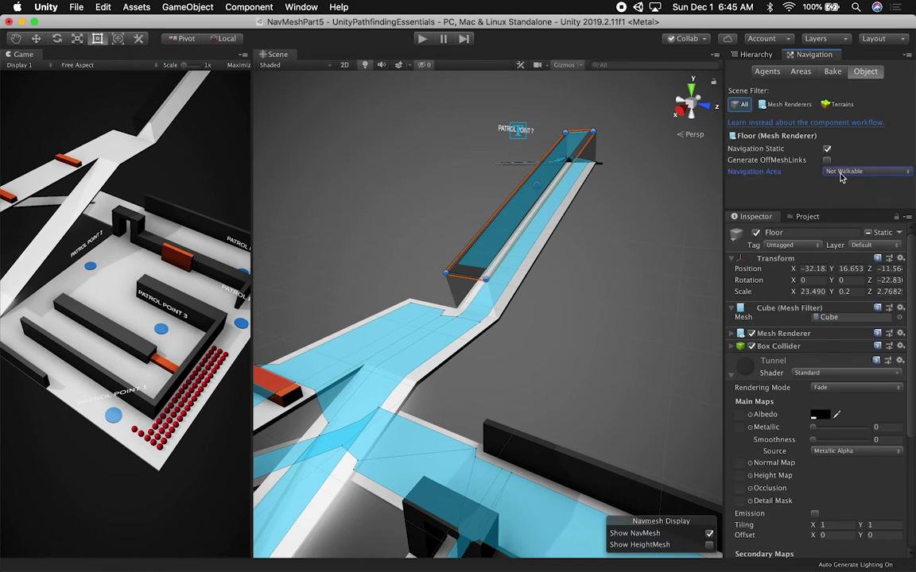
# Step: Set the navigation area of both tunnel side walls to Not Walkable
pyautogui.click(525, 270)
pyautogui.click(475, 285)
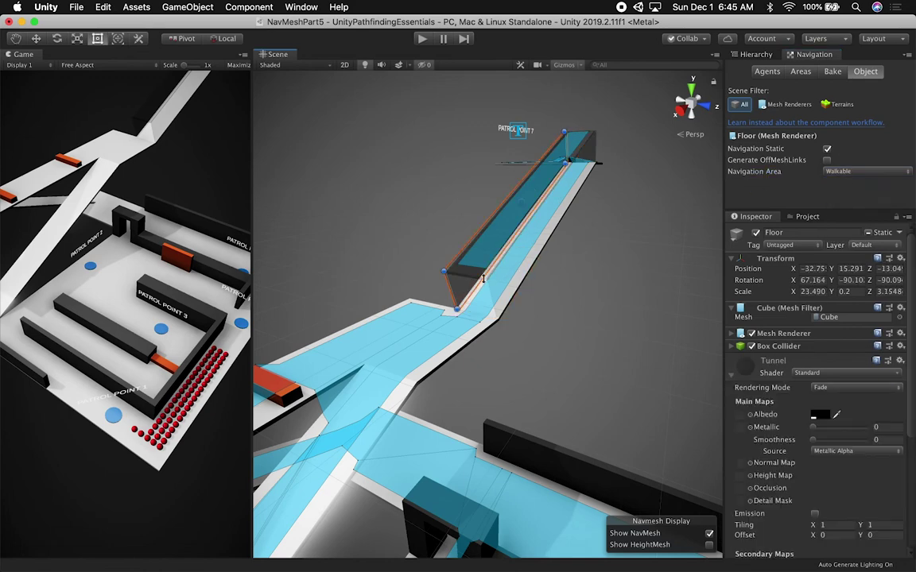
pyautogui.keyDown('shift'); pyautogui.click(513, 265); pyautogui.keyUp('shift')
pyautogui.keyDown('shift'); pyautogui.click(589, 179); pyautogui.keyUp('shift')
pyautogui.click(841, 175)
pyautogui.click(841, 183)
pyautogui.keyDown('alt'); pyautogui.moveTo(609, 261); pyautogui.dragTo(640, 274); pyautogui.keyUp('alt')
pyautogui.click(634, 276)
pyautogui.click(847, 170)
pyautogui.click(843, 181)
# Step: Bake the navigation mesh again with the tunnel's roof and walls excluded
pyautogui.click(837, 76)
pyautogui.scroll(-3, 872, 155)
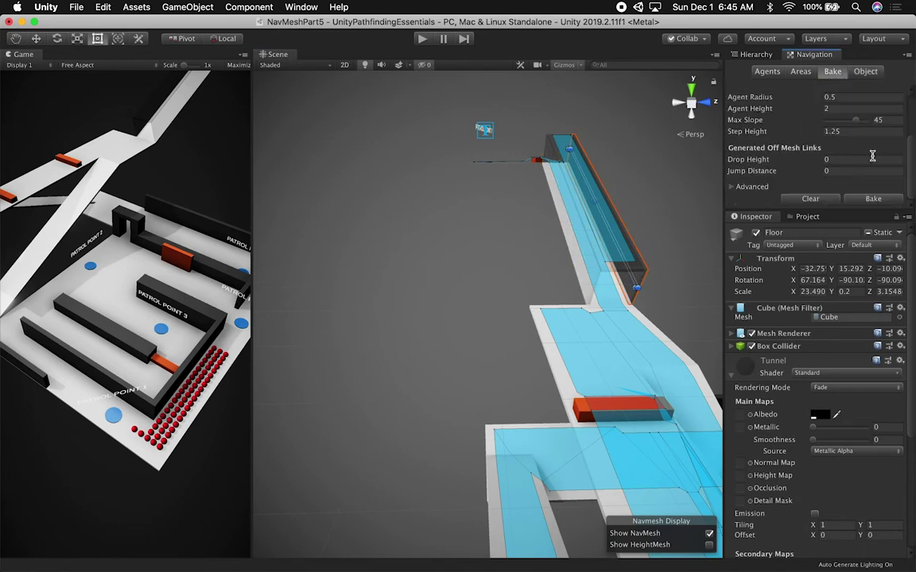
pyautogui.click(674, 245)
pyautogui.keyDown('alt'); pyautogui.moveTo(674, 245); pyautogui.dragTo(493, 265); pyautogui.keyUp('alt')
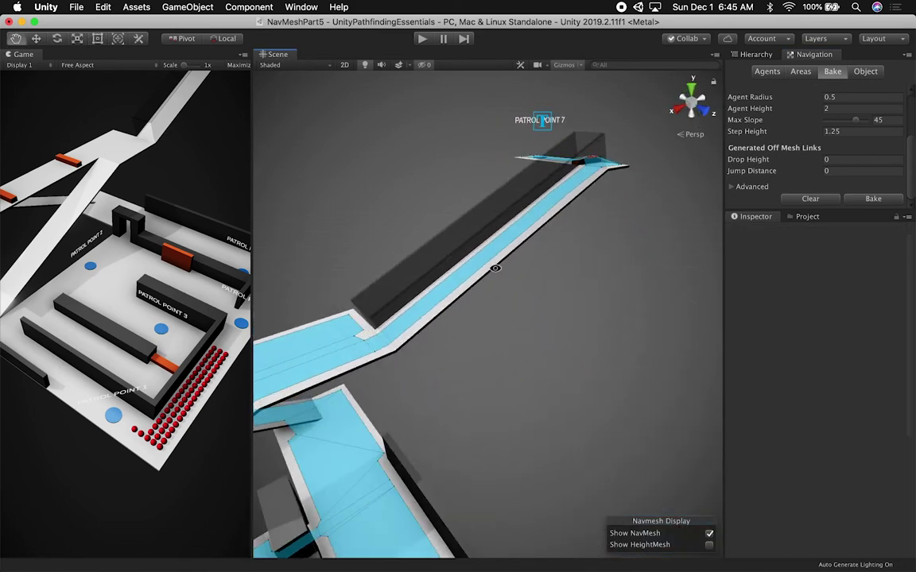
# Step: Widen the Game view and move the Main Camera up to about X 23.6, Y 42.22, Z 15.58
pyautogui.scroll(-8, 533, 301)
pyautogui.moveTo(534, 301); pyautogui.dragTo(566, 213, button='middle')
pyautogui.moveTo(251, 182); pyautogui.dragTo(525, 179)
pyautogui.click(755, 54)
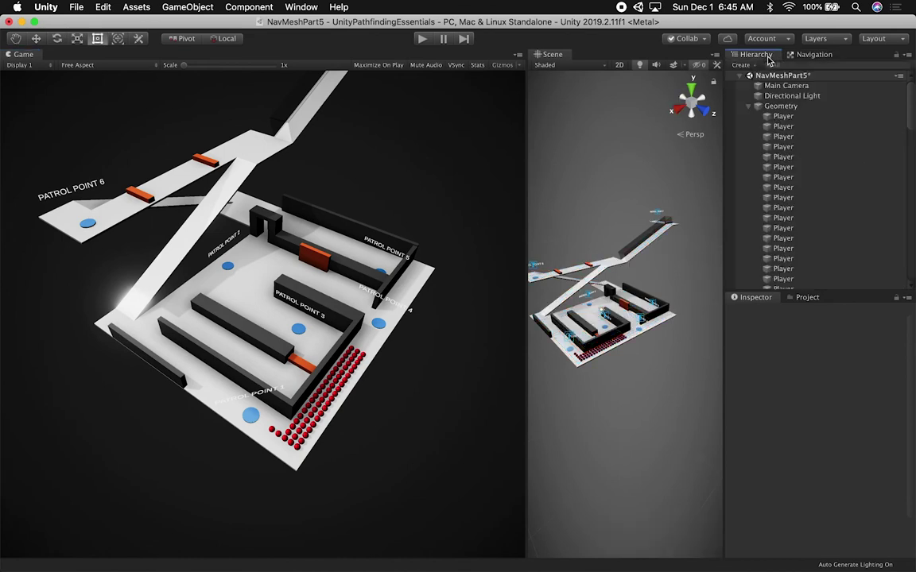
pyautogui.click(799, 87)
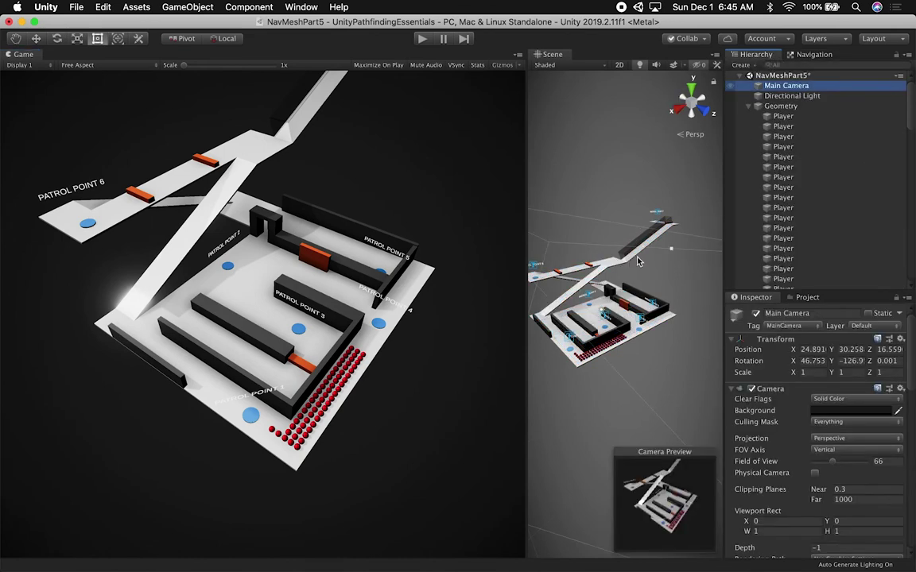
pyautogui.press('f')
pyautogui.press('w')
pyautogui.moveTo(636, 277); pyautogui.dragTo(661, 193)
pyautogui.moveTo(643, 261); pyautogui.dragTo(609, 229)
# Step: Tilt the Main Camera to an X rotation of about 32.6 and move it to about X 29.32, Y 31.04, Z 19.89
pyautogui.press('e')
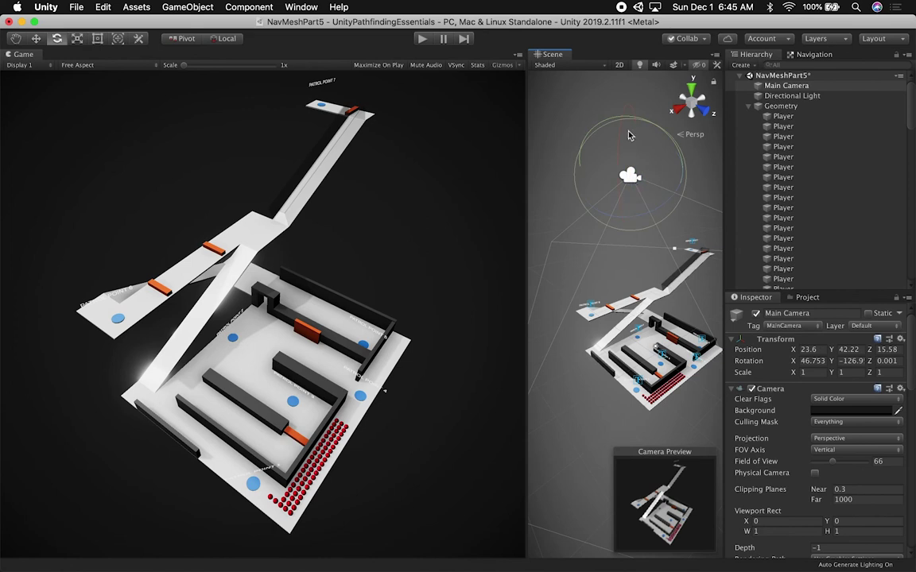
pyautogui.moveTo(628, 148); pyautogui.dragTo(616, 187)
pyautogui.press('w')
pyautogui.moveTo(633, 140); pyautogui.dragTo(613, 293)
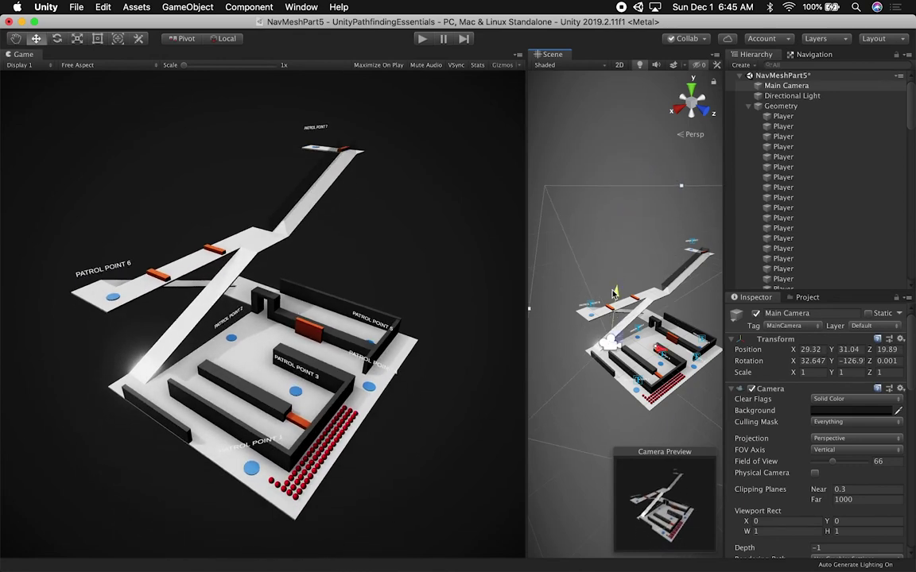
# Step: Move the Main Camera to about X 28.43, Y 31.04, Z 21.07, keeping its tilt
pyautogui.moveTo(658, 347)
pyautogui.mouseDown()
pyautogui.moveTo(678, 349)
pyautogui.moveTo(648, 360)
pyautogui.mouseUp()
pyautogui.press('e')
pyautogui.press('super+z')
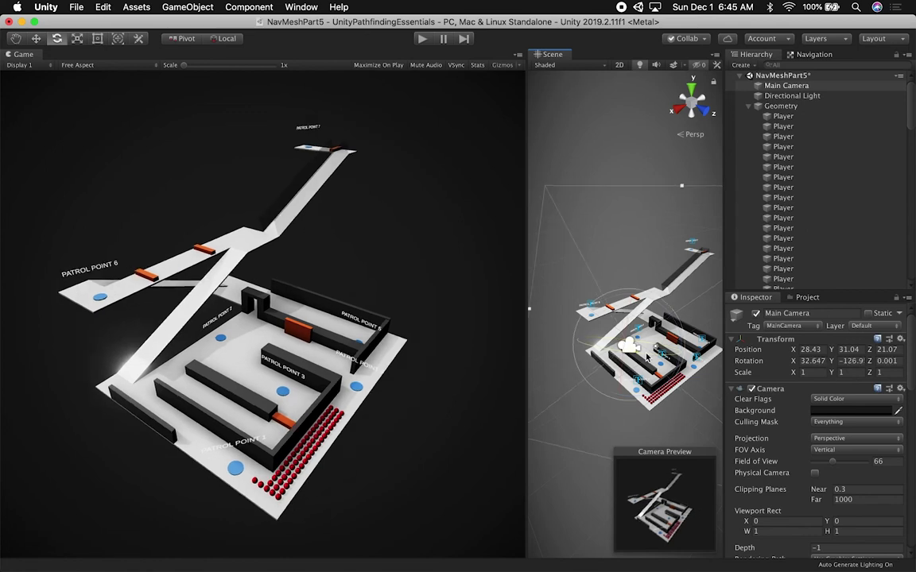
pyautogui.click(795, 168)
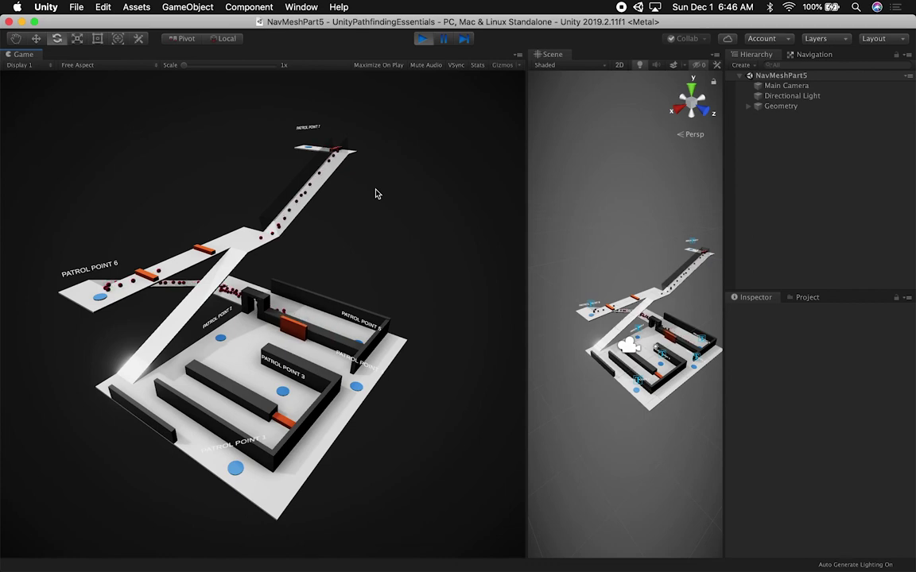
# Step: Widen the Scene view and focus on the upper ramp's tunnel to examine how the agents move past it during play
pyautogui.moveTo(526, 286); pyautogui.dragTo(361, 288)
pyautogui.scroll(5, 612, 304)
pyautogui.scroll(3, 612, 304)
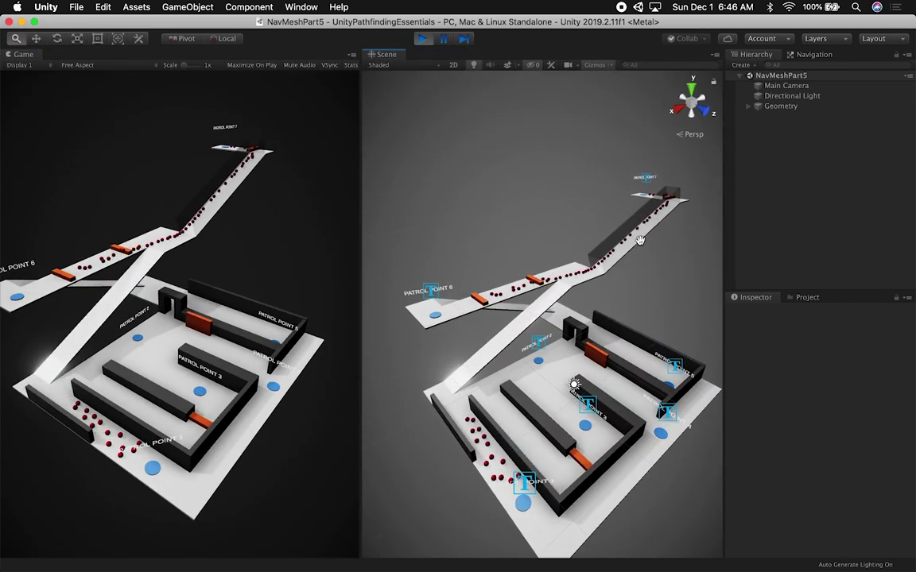
pyautogui.click(642, 197)
pyautogui.press('f')
pyautogui.scroll(2, 613, 369)
pyautogui.press('w')
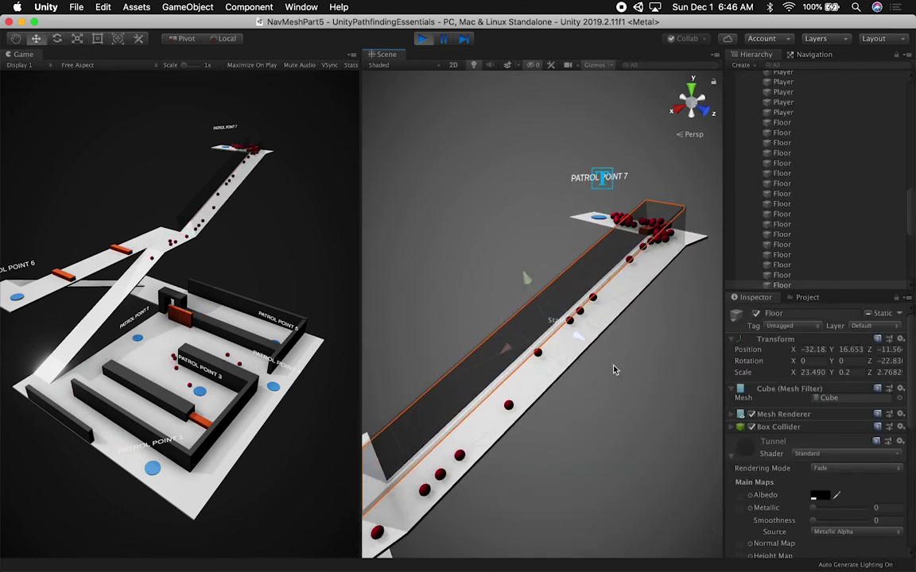
# Step: Reframe the Scene view on the whole level and examine the agents' routes between the patrol points
pyautogui.scroll(-5, 636, 456)
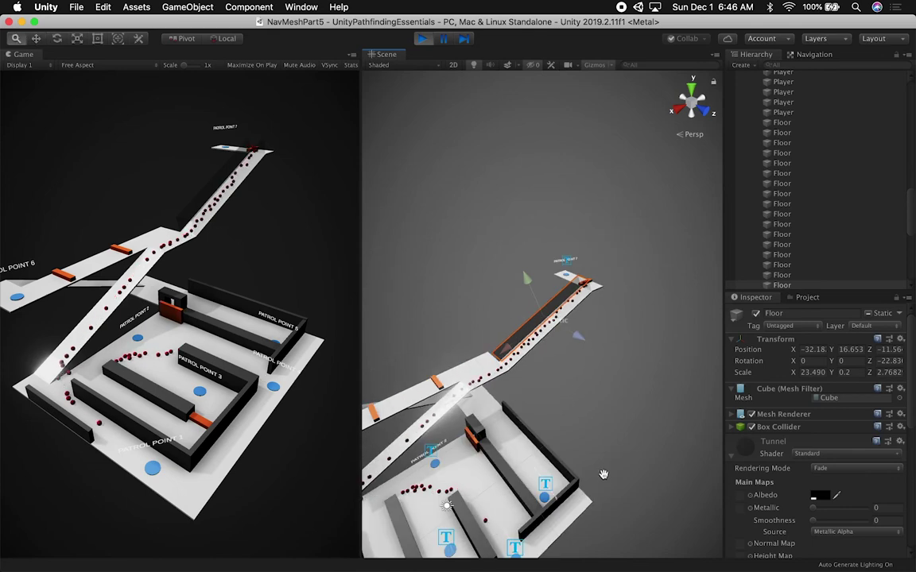
pyautogui.moveTo(603, 475); pyautogui.dragTo(665, 310, button='middle')
pyautogui.keyDown('alt'); pyautogui.moveTo(633, 361); pyautogui.dragTo(631, 438); pyautogui.keyUp('alt')
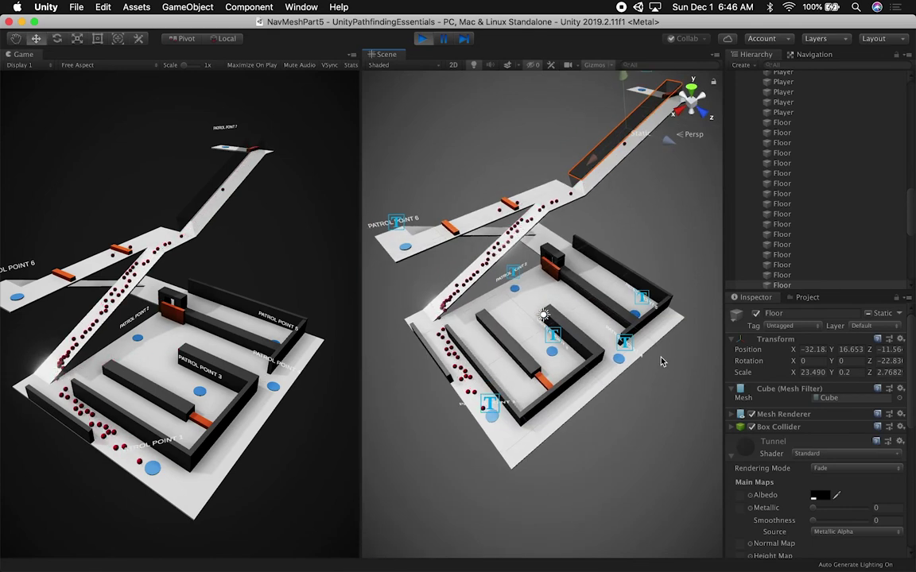
pyautogui.moveTo(671, 218); pyautogui.dragTo(663, 269, button='middle')
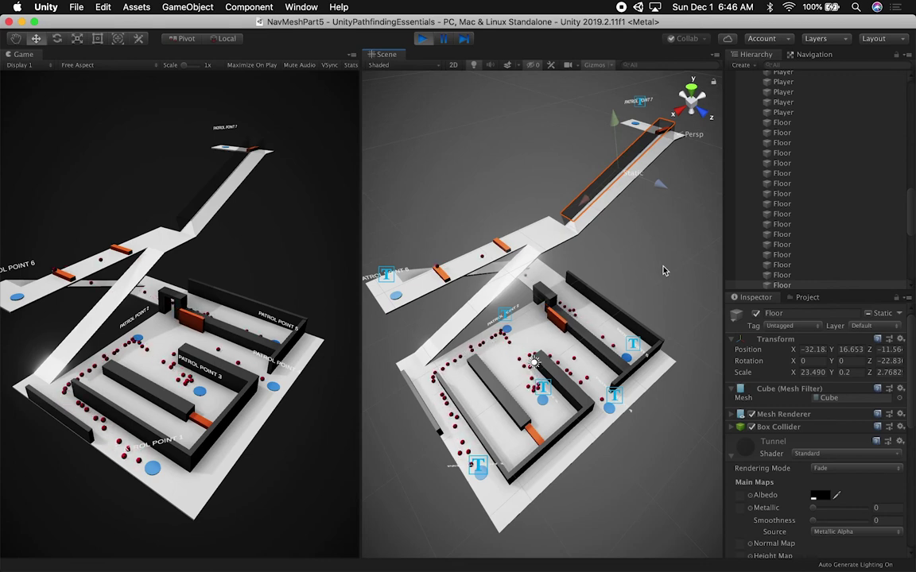
pyautogui.scroll(10, 823, 155)
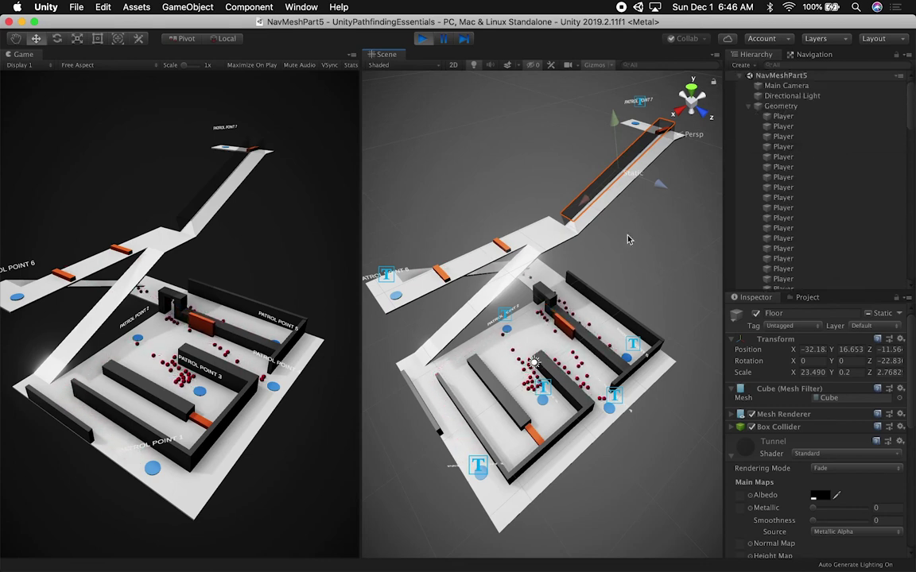
# Step: Review the Nav Mesh Obstacle settings and shape options of the MovingObject in the maze, keeping Box, and stop the play test
pyautogui.click(586, 339)
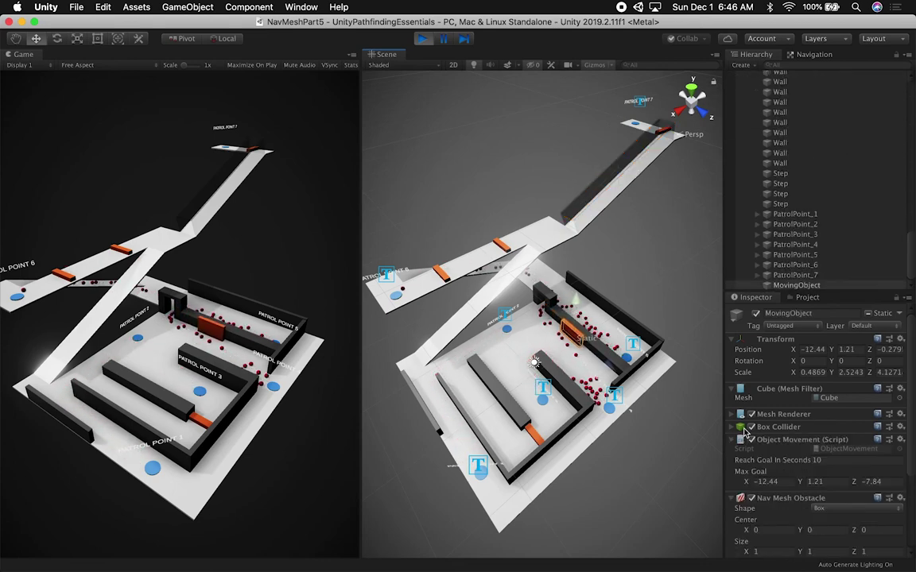
pyautogui.scroll(-3, 789, 506)
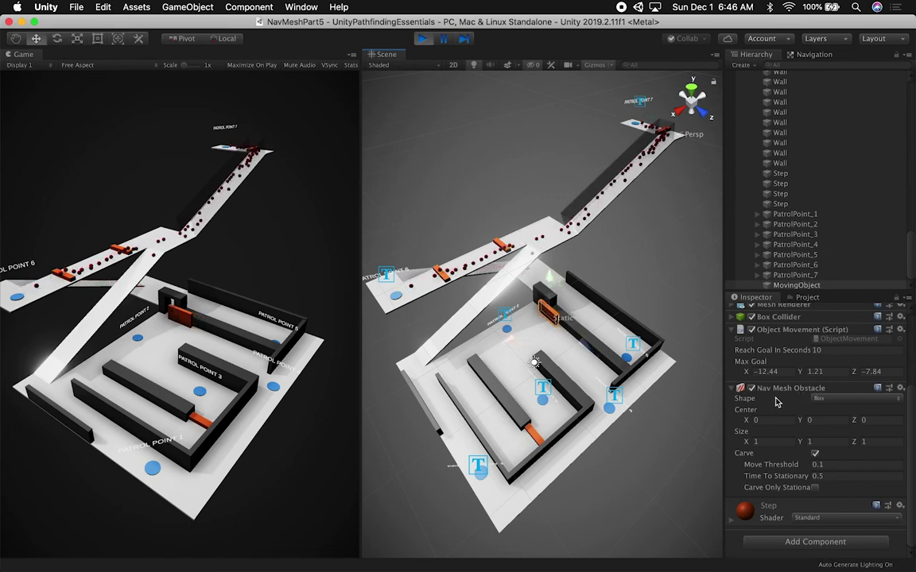
pyautogui.click(816, 399)
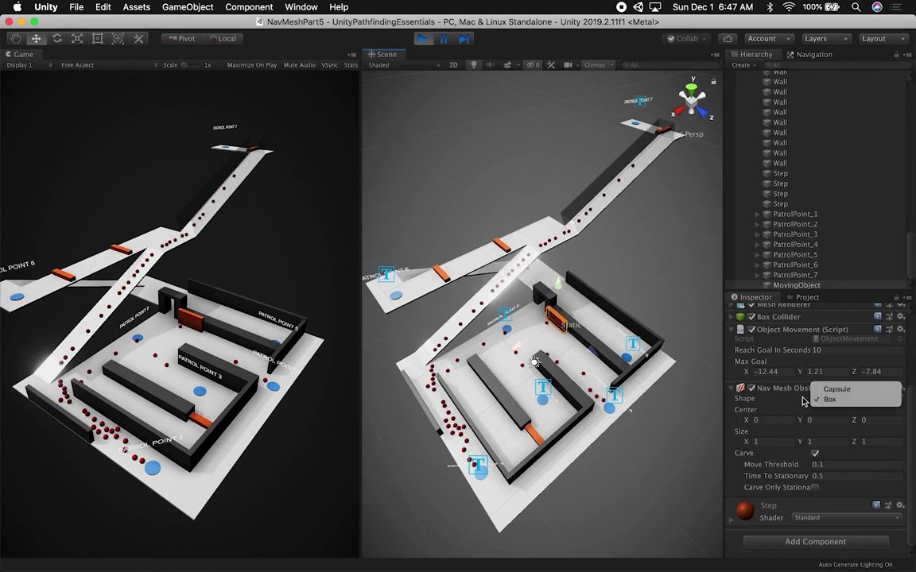
pyautogui.click(808, 397)
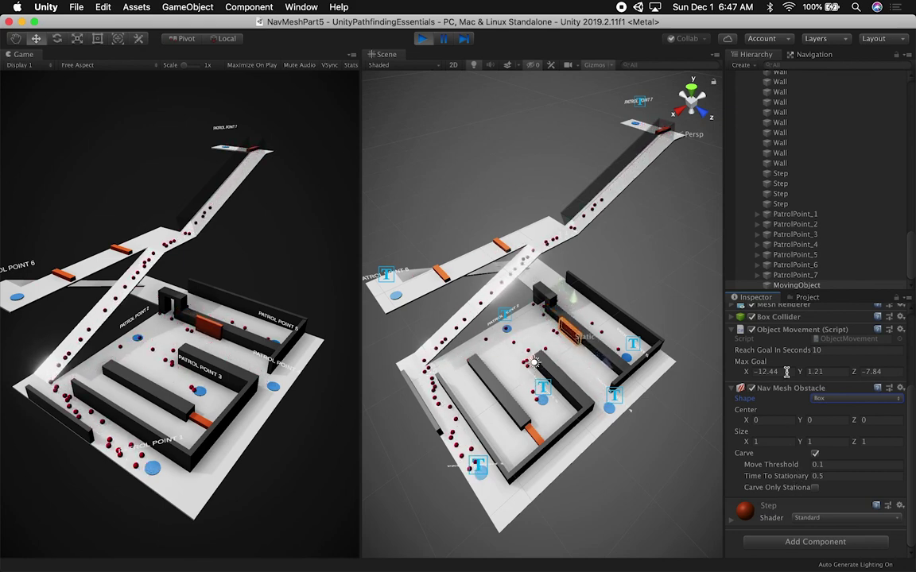
pyautogui.click(421, 38)
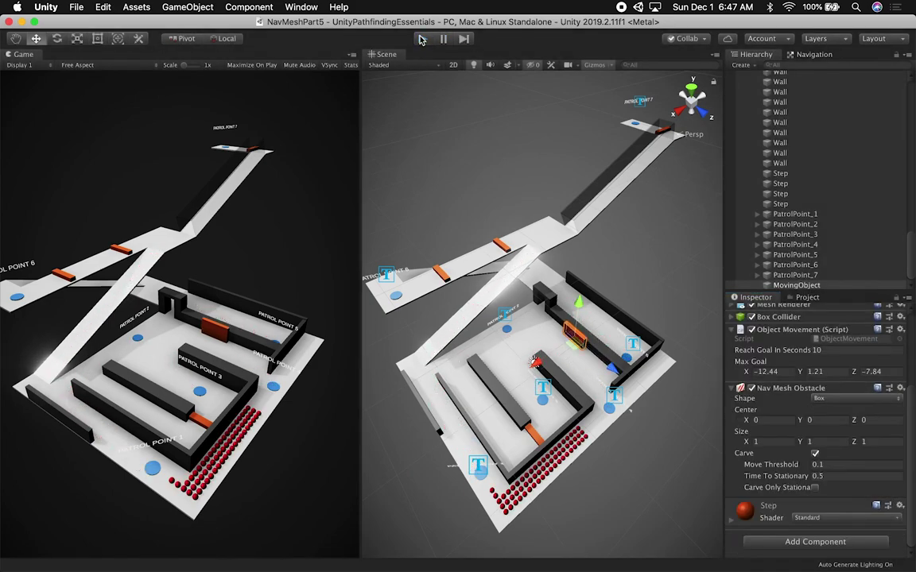